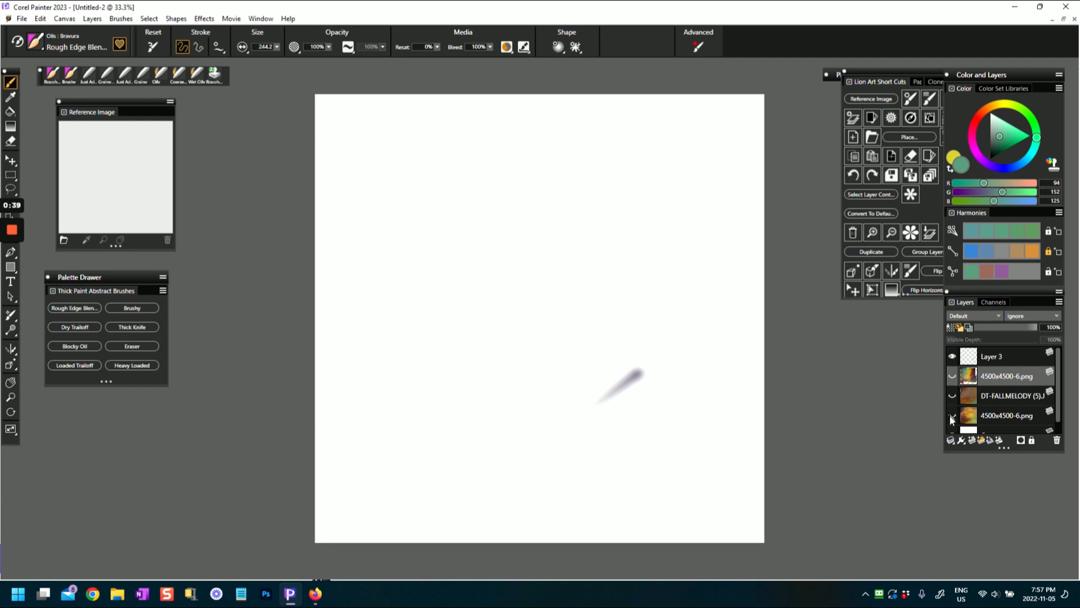
- Show the three hidden image layers: both 4500x4500-6.png layers and the DT-FALLMELODY layer between them
click(952, 417)
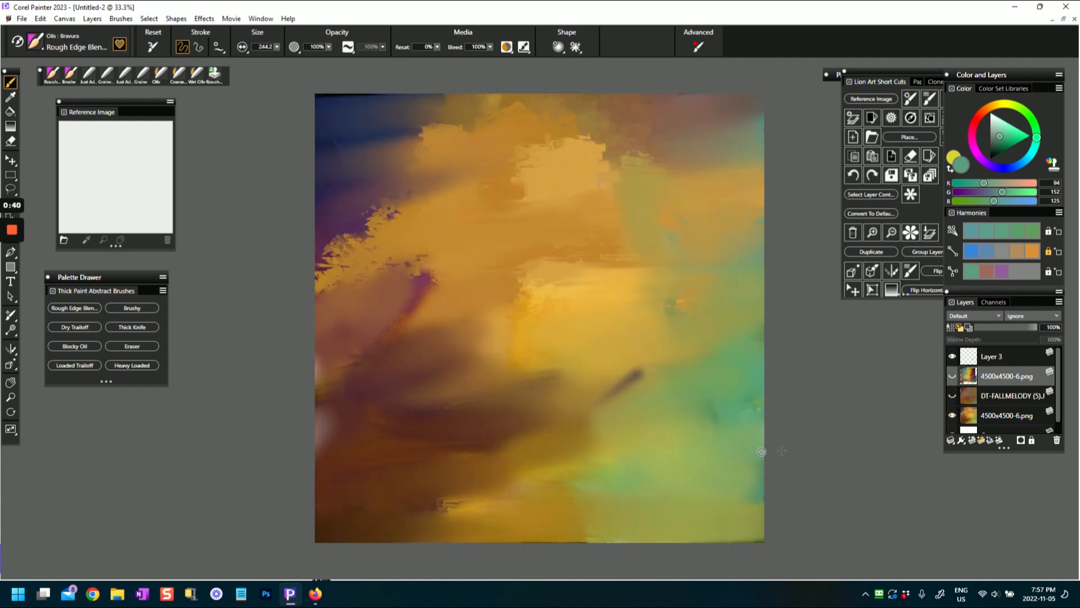
click(952, 395)
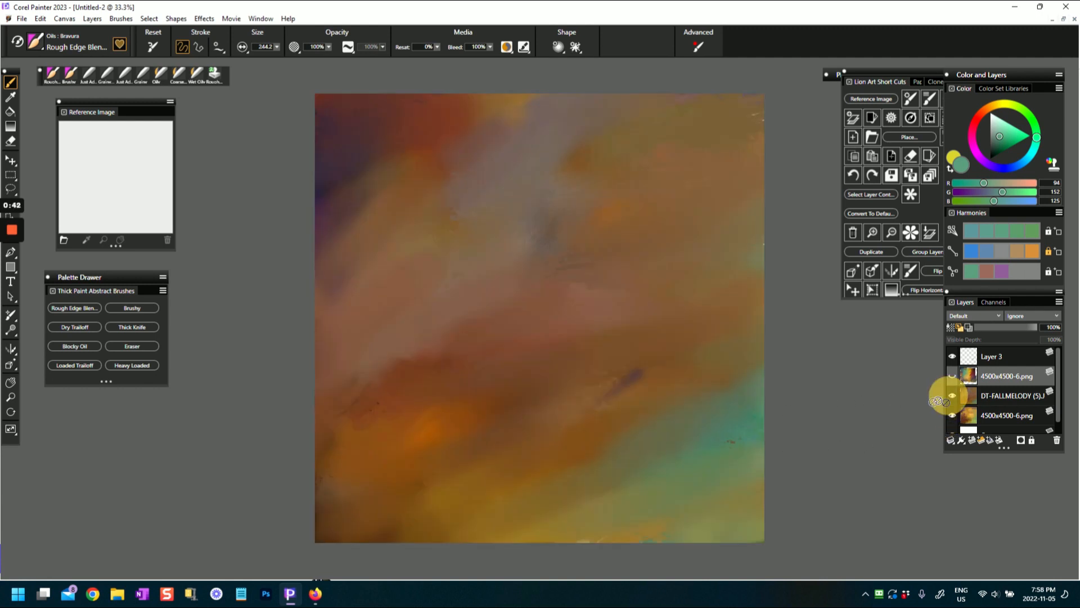
click(952, 376)
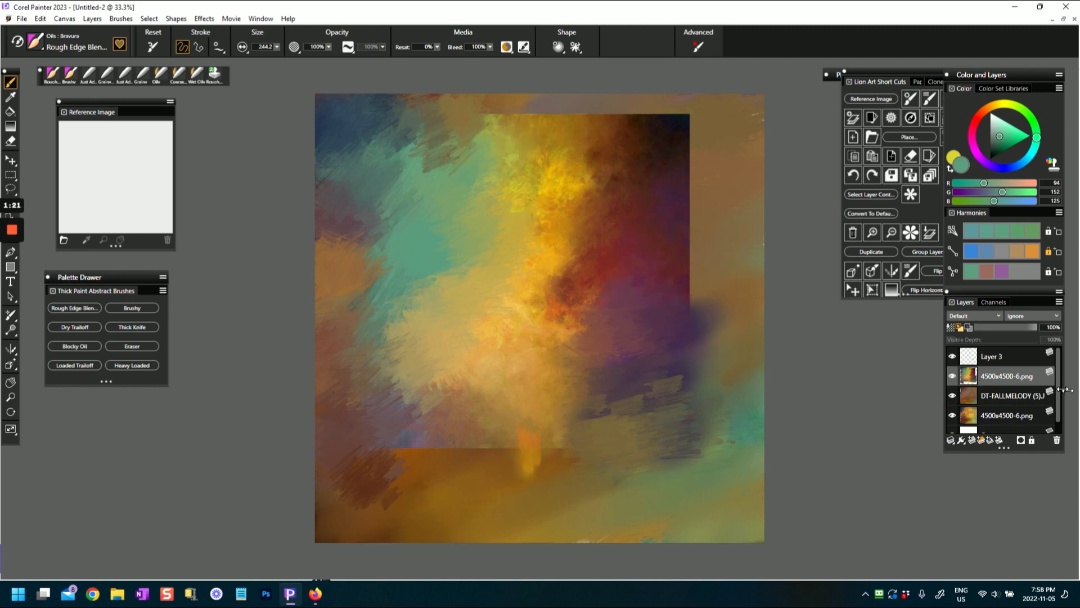
drag(1059, 409, 1059, 422)
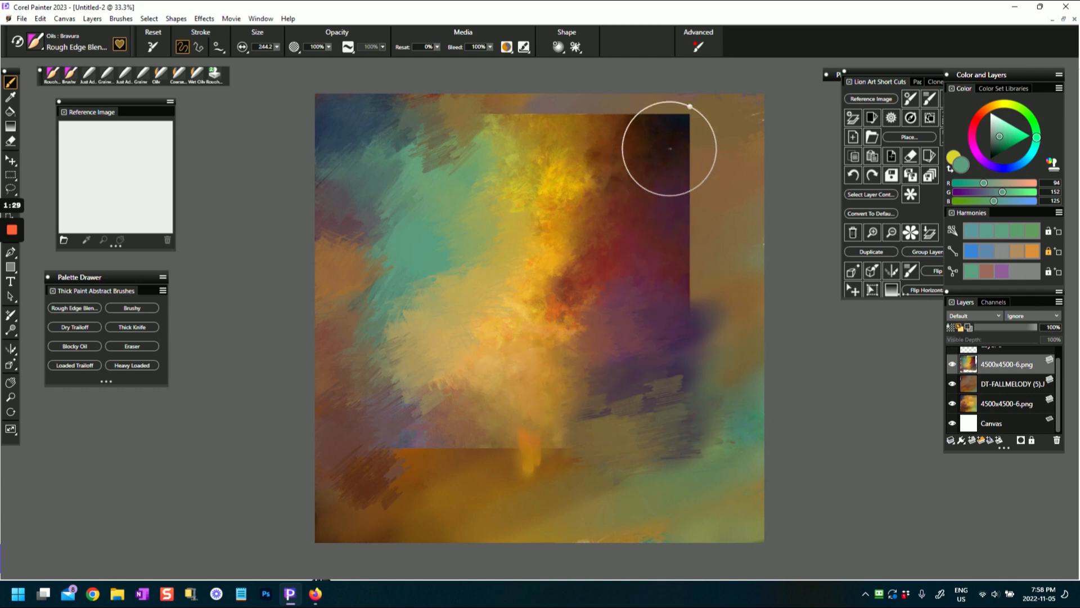
- Blend the hard edges of the top 4500x4500-6.png layer into the surrounding colours with Rough Edge Blender strokes
mouse_move(661, 400)
mouse_down()
mouse_move(757, 434)
mouse_move(750, 443)
mouse_up()
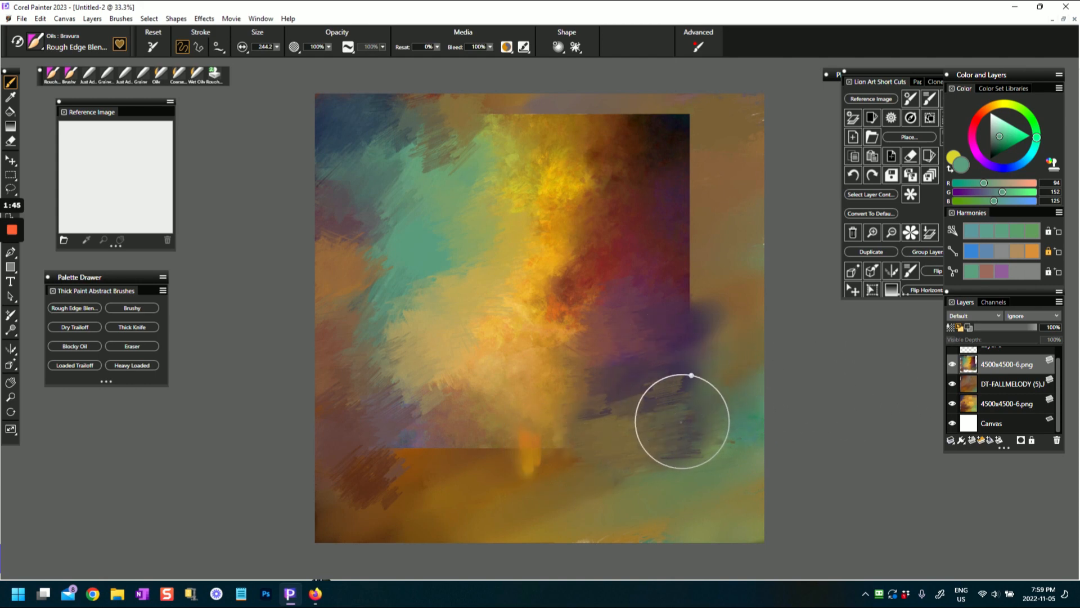
drag(627, 306, 725, 405)
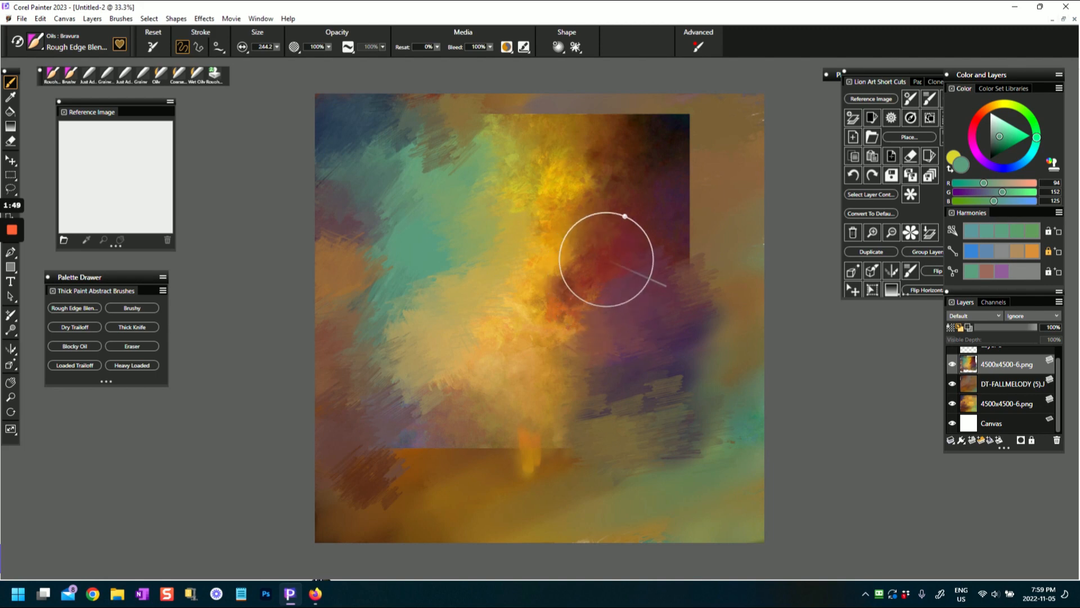
mouse_move(691, 228)
mouse_down()
mouse_move(675, 203)
mouse_move(687, 265)
mouse_move(615, 180)
mouse_move(670, 116)
mouse_move(724, 121)
mouse_up()
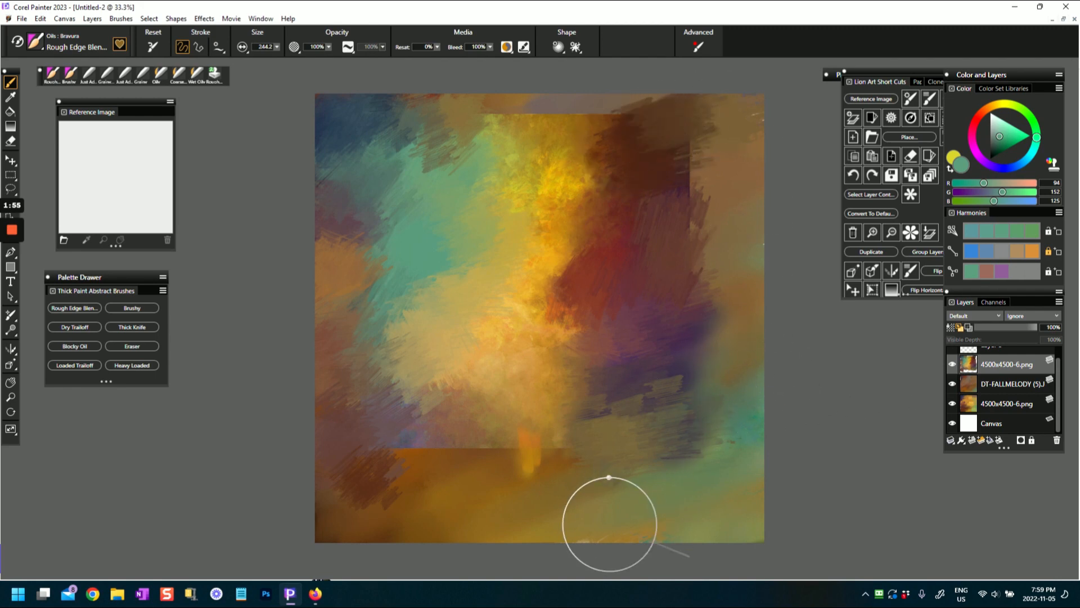
mouse_move(525, 444)
mouse_down()
mouse_move(486, 516)
mouse_move(454, 523)
mouse_up()
drag(431, 345, 391, 337)
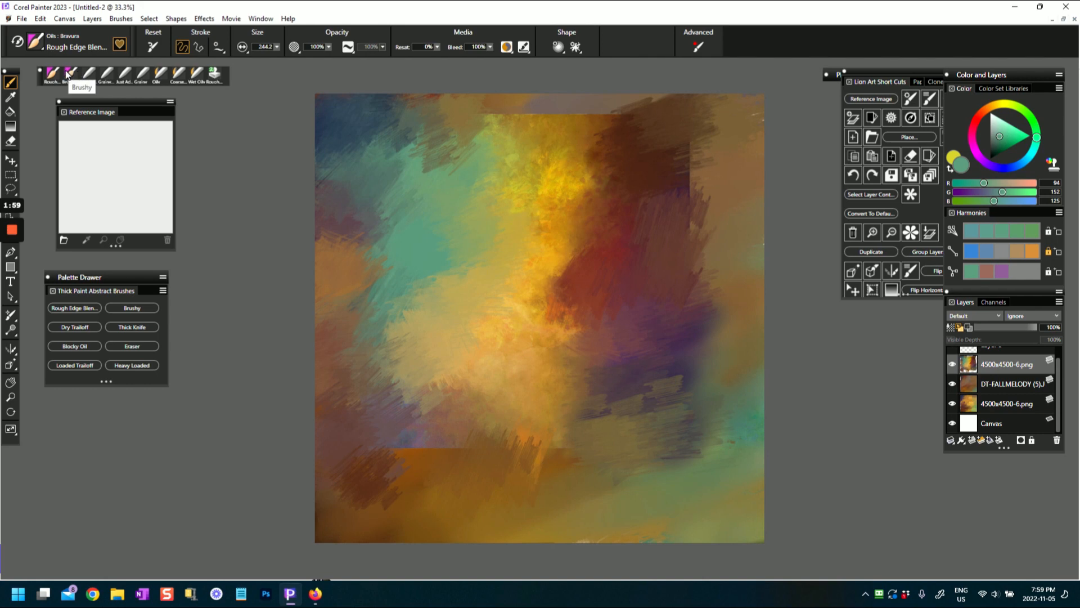
- Paint teal strokes with the Brushy variant at the painting's lower left, upper left and lower right, then overlay the lower-right patch in bright green
click(71, 79)
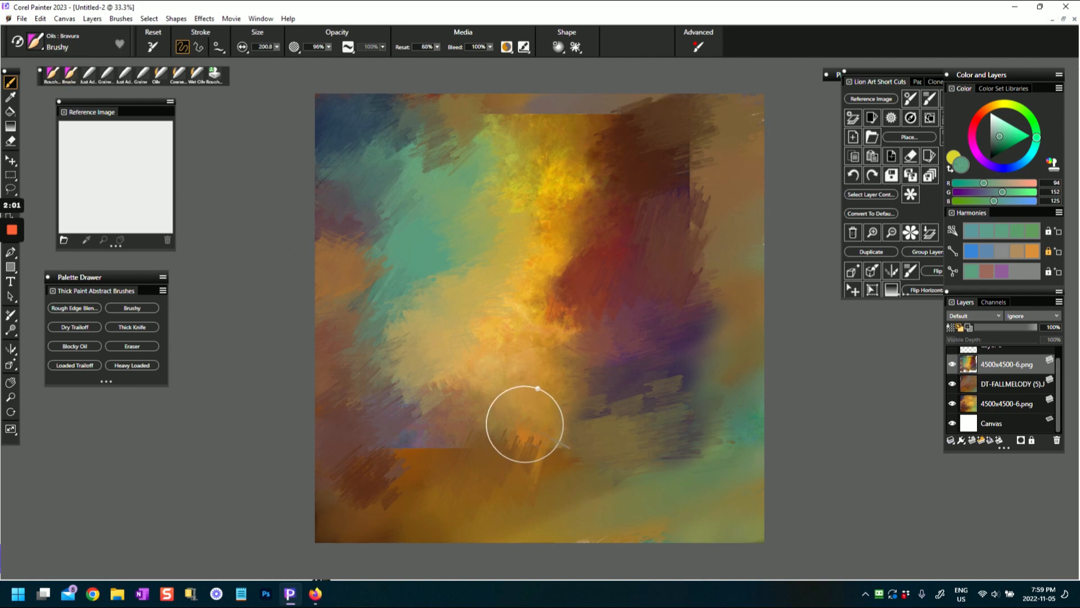
drag(521, 427, 453, 495)
mouse_move(469, 439)
mouse_down()
mouse_move(430, 484)
mouse_move(439, 450)
mouse_up()
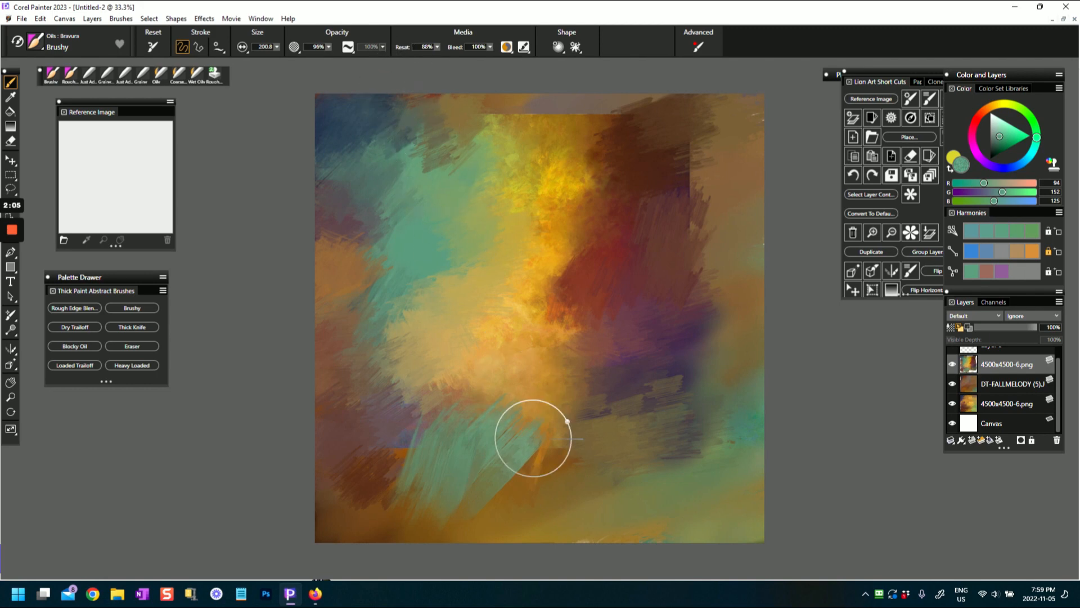
mouse_move(420, 293)
mouse_down()
mouse_move(381, 258)
mouse_move(400, 268)
mouse_move(400, 249)
mouse_move(470, 141)
mouse_move(461, 152)
mouse_up()
mouse_move(726, 436)
mouse_down()
mouse_move(754, 405)
mouse_move(686, 488)
mouse_move(594, 523)
mouse_move(727, 503)
mouse_move(709, 531)
mouse_move(743, 466)
mouse_move(731, 427)
mouse_move(699, 470)
mouse_up()
click(1022, 140)
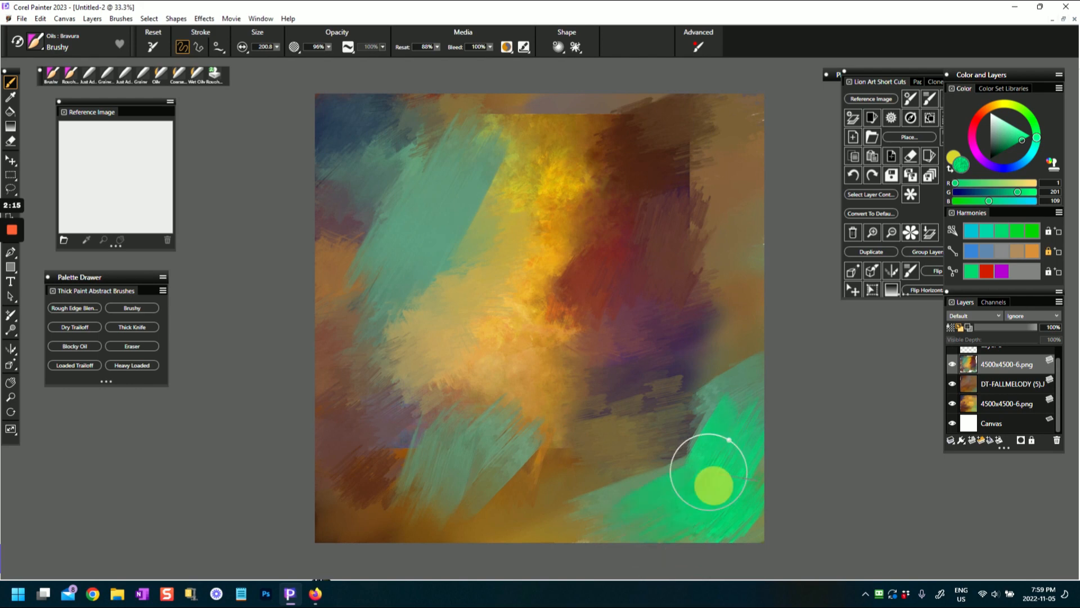
- Reset the Brushy variant and paint narrow bright green strokes over the upper-left teal patch, using 100% Resat for the last stroke
click(152, 47)
drag(427, 217, 377, 288)
drag(411, 188, 361, 275)
drag(413, 167, 364, 271)
drag(482, 136, 429, 261)
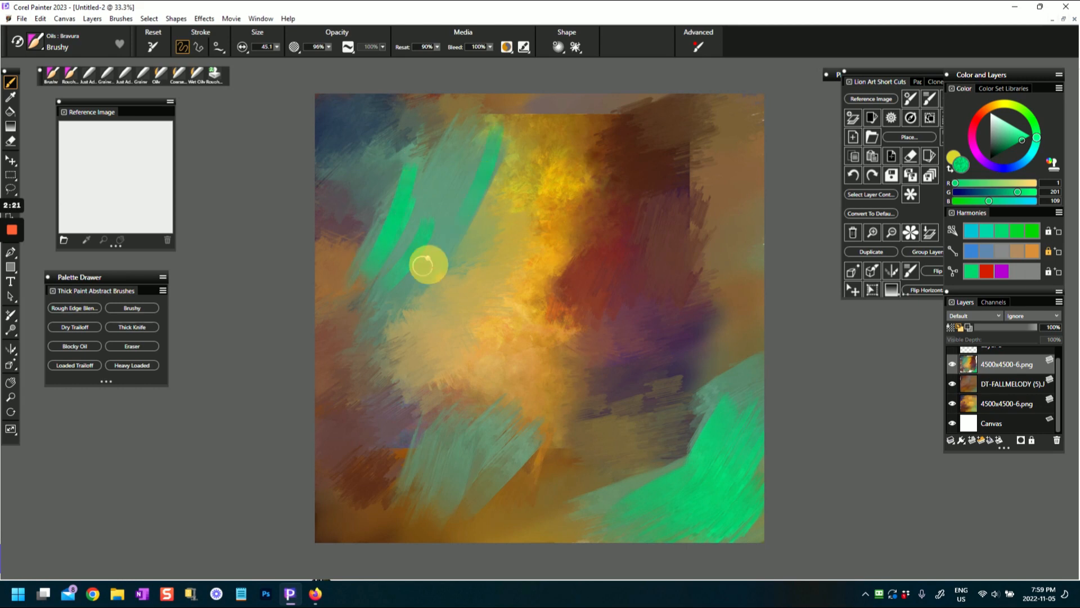
drag(460, 212, 393, 289)
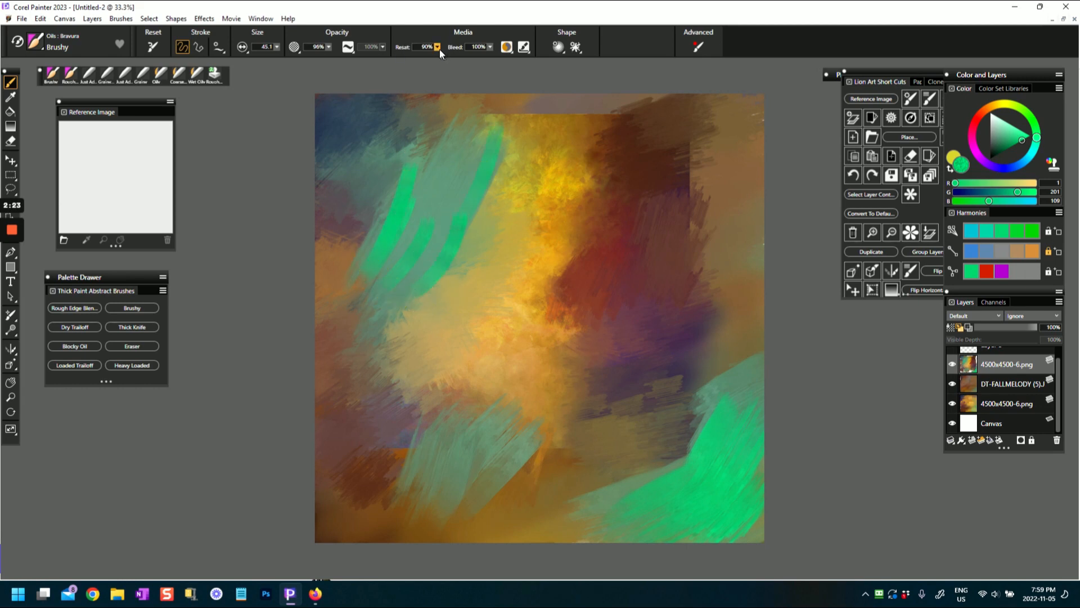
drag(437, 48, 468, 51)
drag(456, 117, 407, 204)
- Dismiss the McAfee notification and compare the painting with the DT-FALLMELODY layer hidden and shown
click(970, 408)
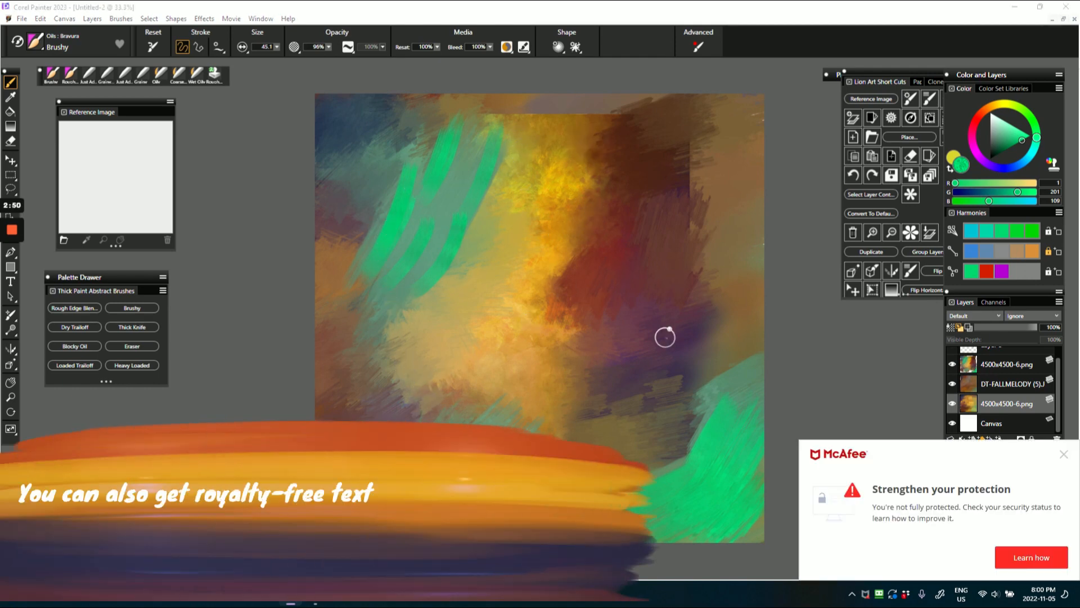
click(1064, 456)
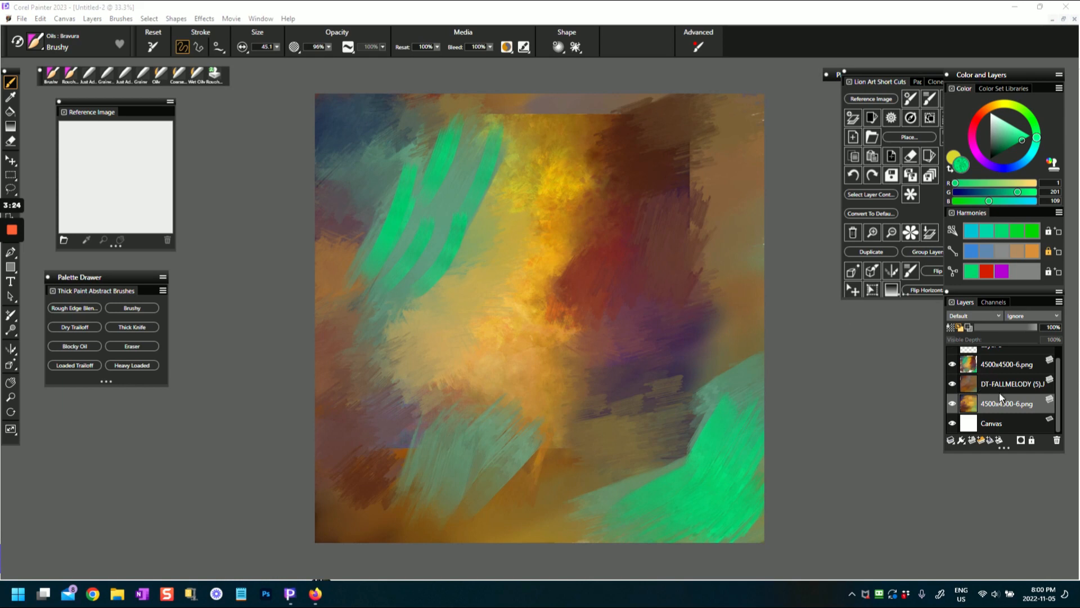
click(966, 385)
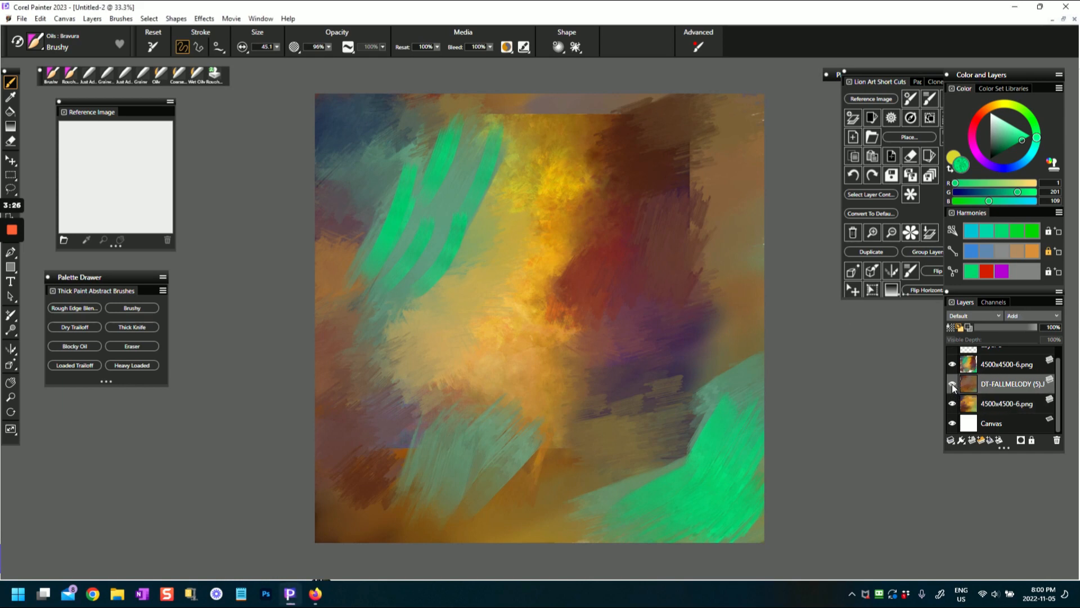
click(951, 385)
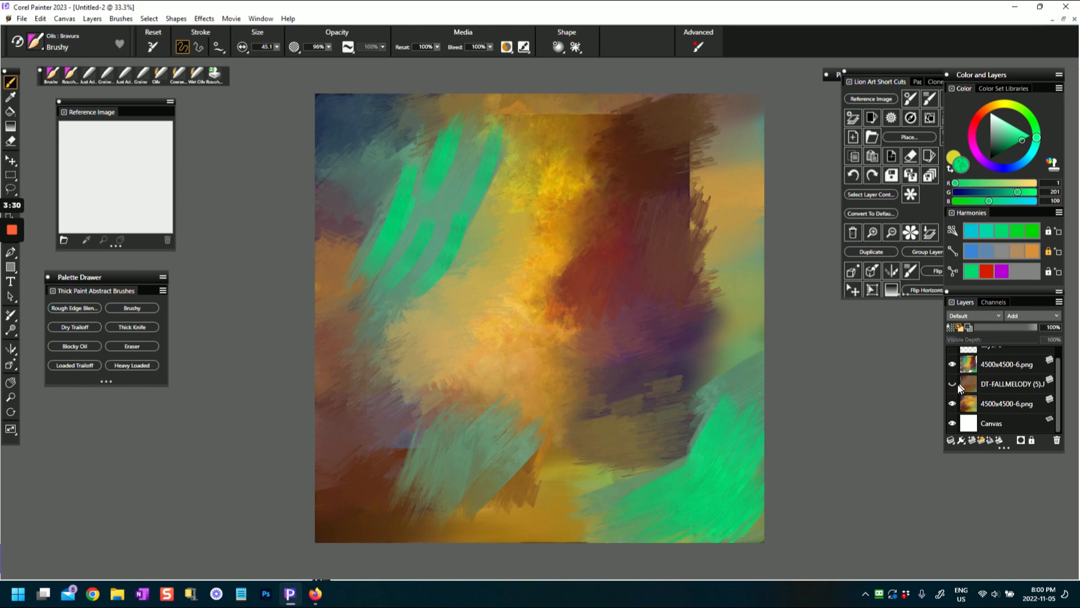
click(952, 384)
click(967, 383)
click(949, 384)
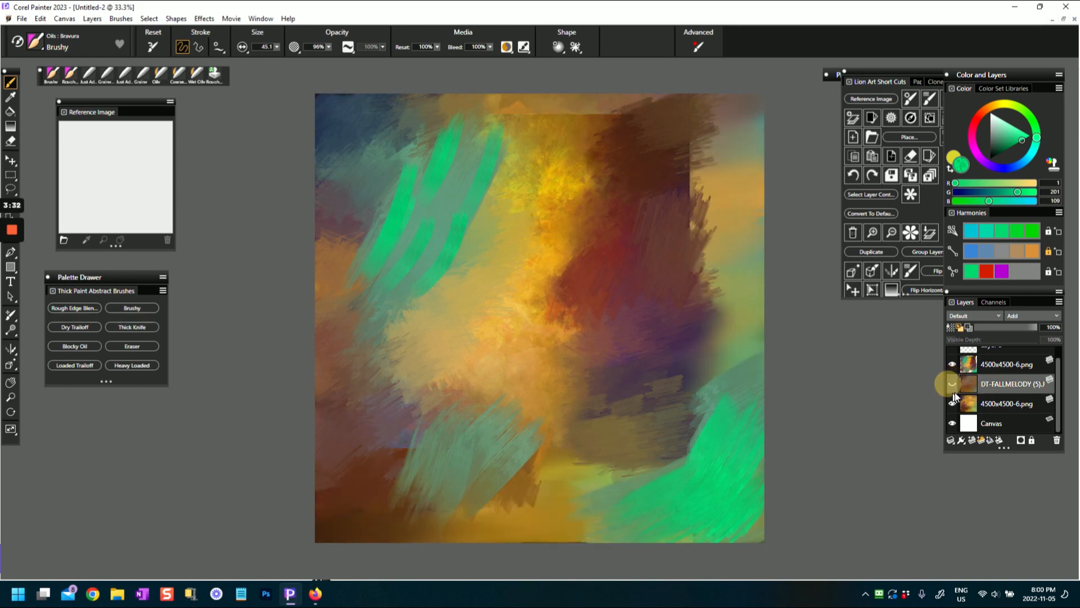
click(953, 384)
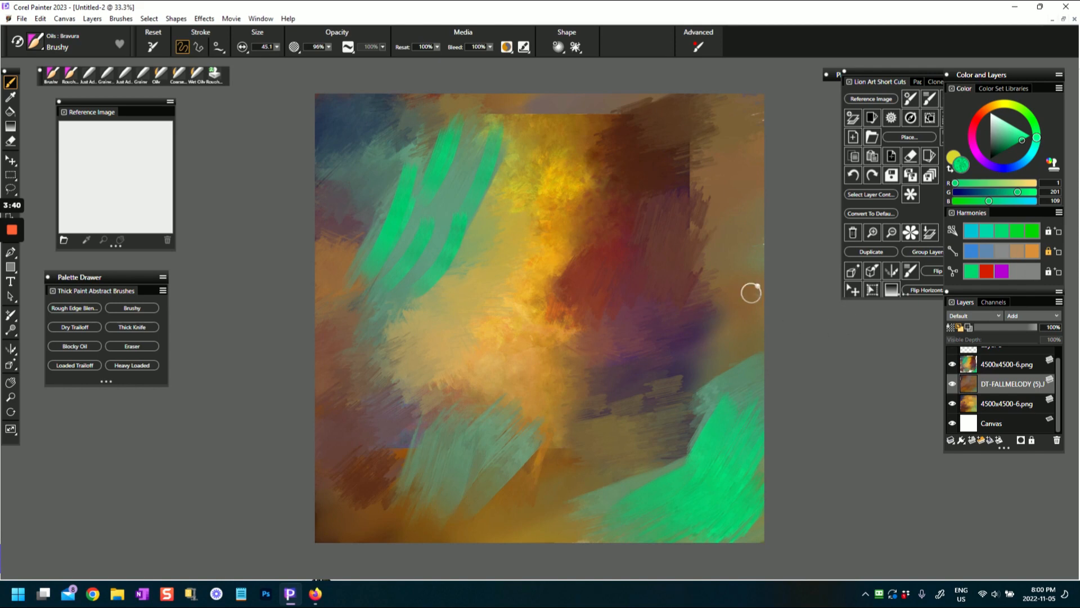
- Nudge the DT-FALLMELODY layer slightly on the canvas with the Layer Adjuster tool
click(10, 161)
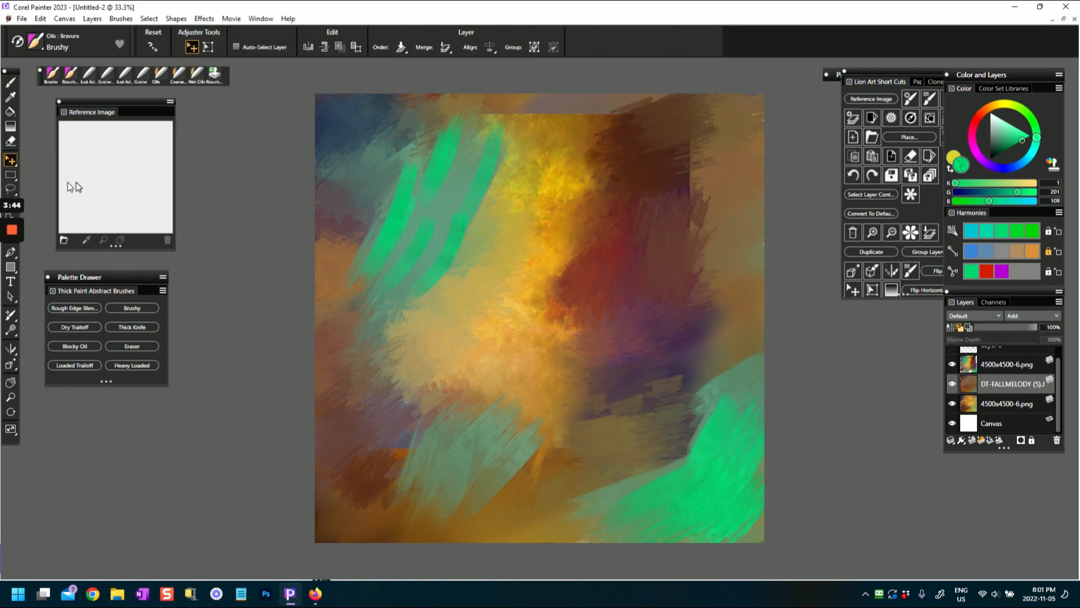
mouse_move(547, 261)
mouse_down()
mouse_move(571, 253)
mouse_move(547, 263)
mouse_up()
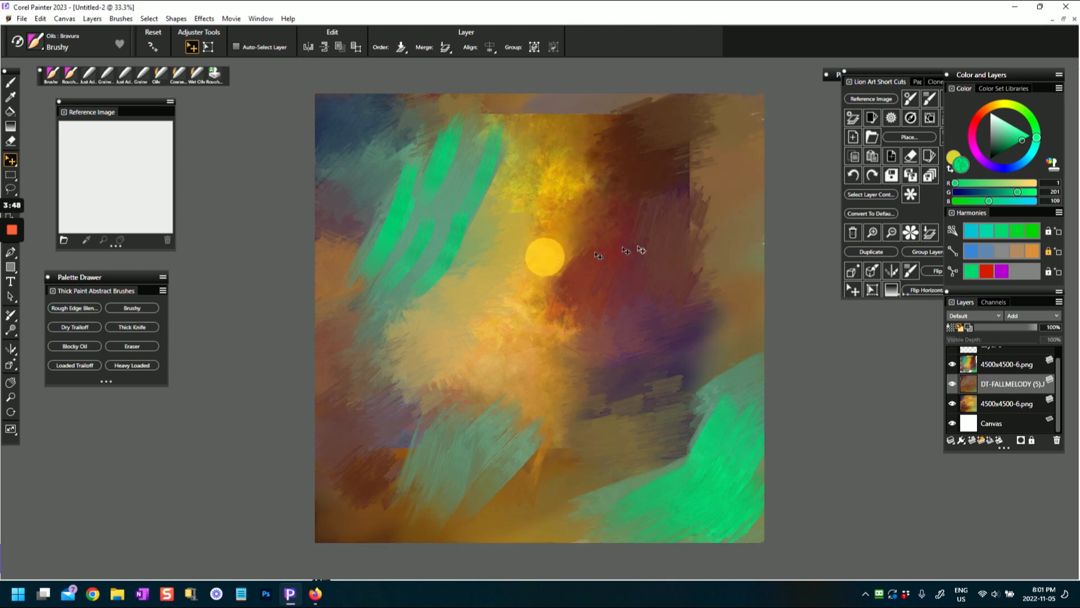
click(966, 366)
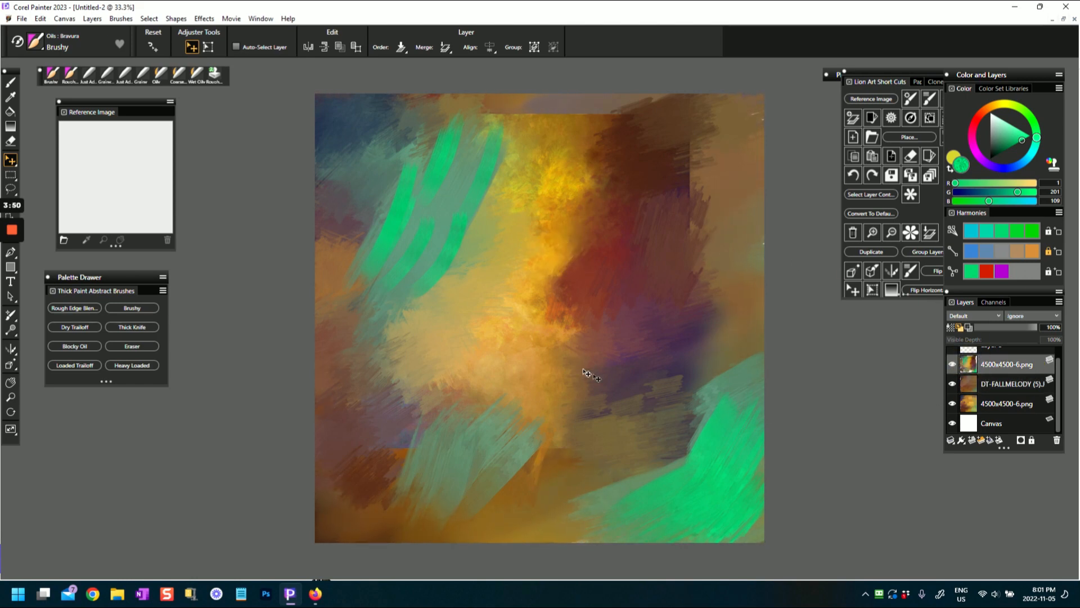
click(969, 385)
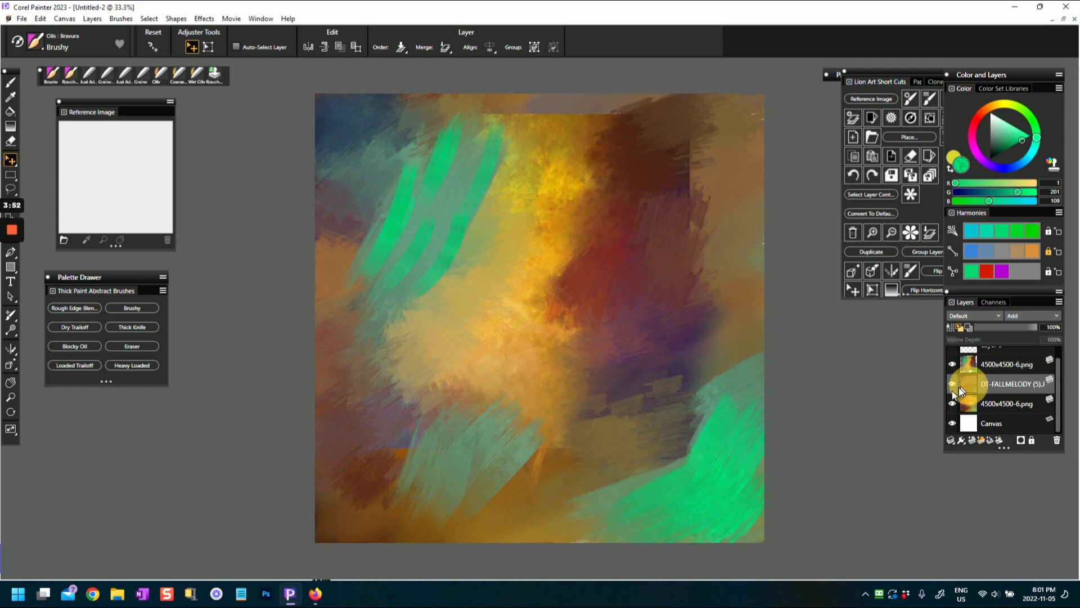
click(664, 461)
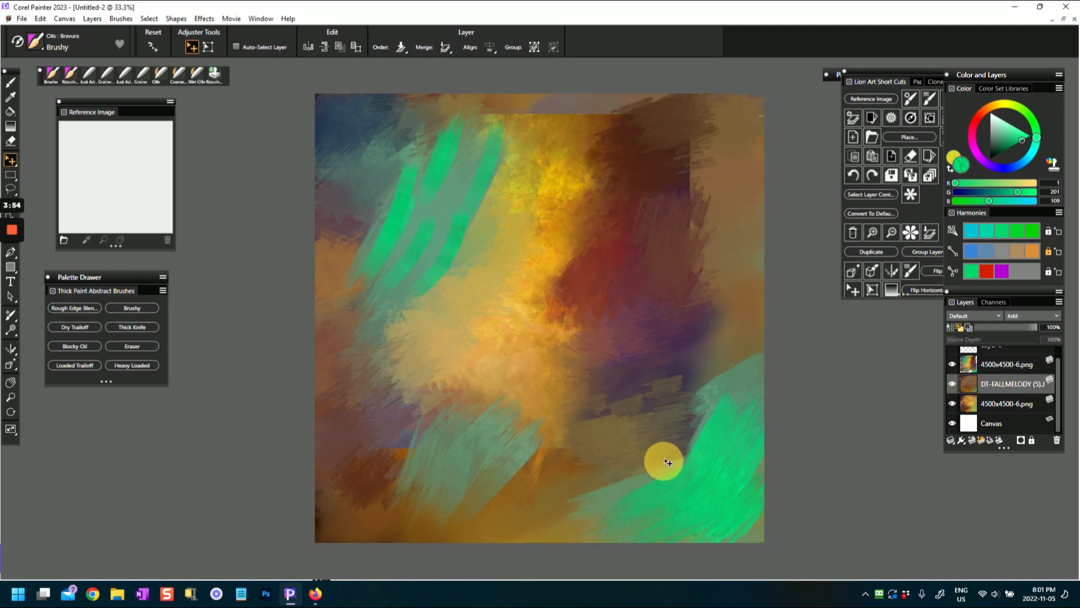
drag(664, 462, 662, 459)
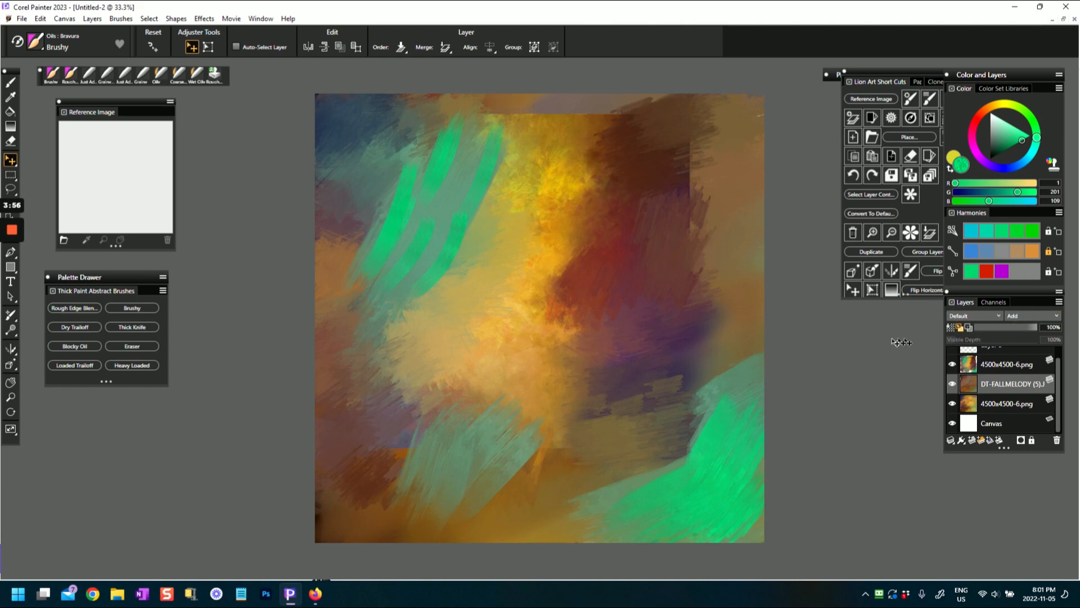
- Move the top 4500x4500-6.png layer slightly down and to the right on the canvas
click(970, 362)
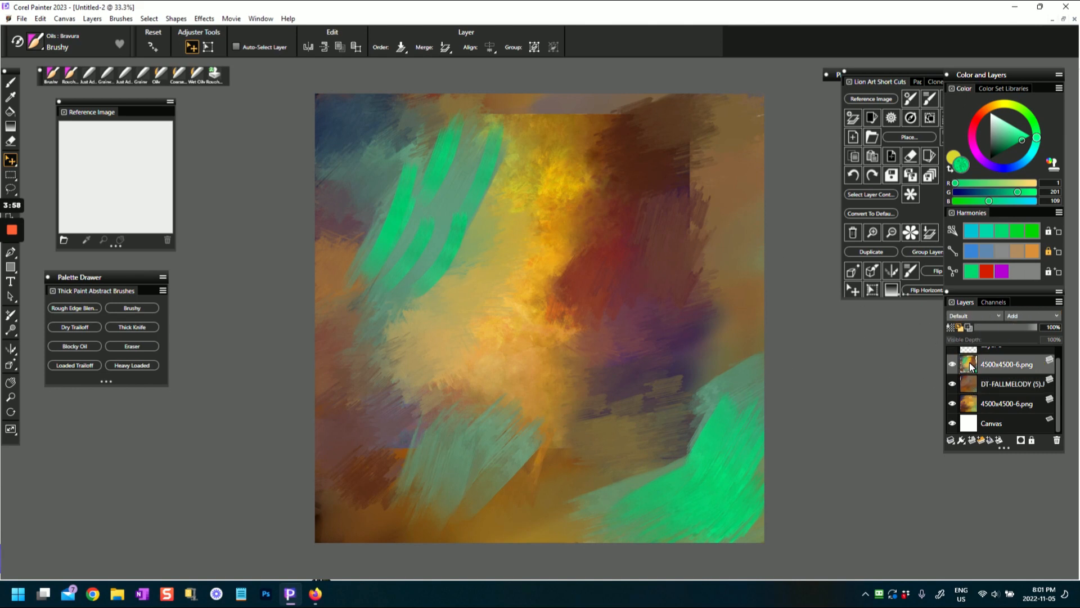
mouse_move(615, 294)
mouse_down()
mouse_move(634, 311)
mouse_move(634, 289)
mouse_move(628, 304)
mouse_up()
key(ctrl+z)
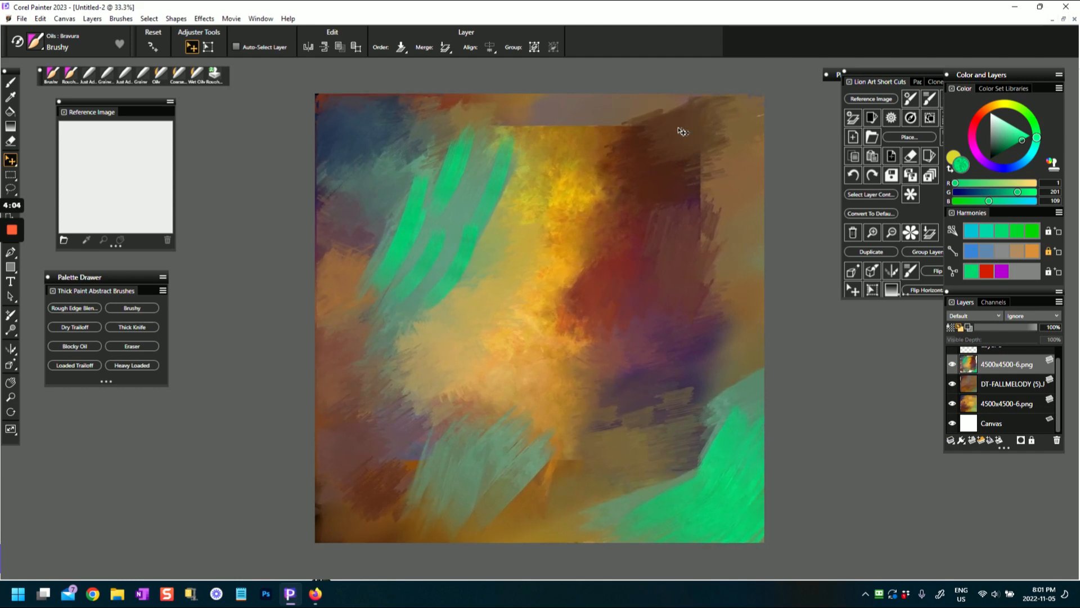
- Transform the top 4500x4500-6.png layer by scaling it down proportionally and repositioning it near the canvas centre, and apply the transform
click(208, 47)
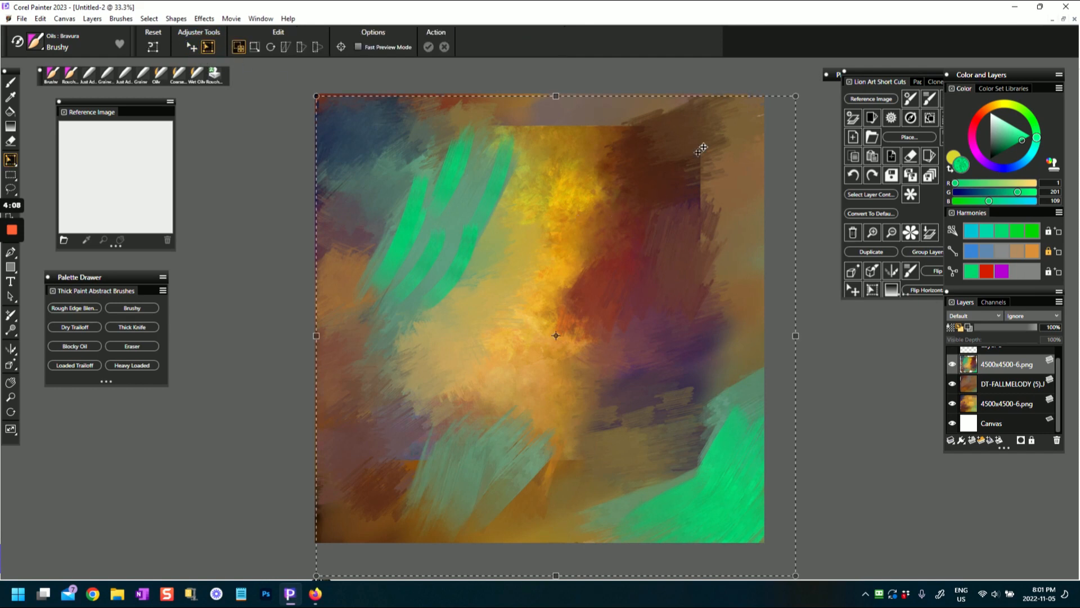
drag(797, 94, 694, 188)
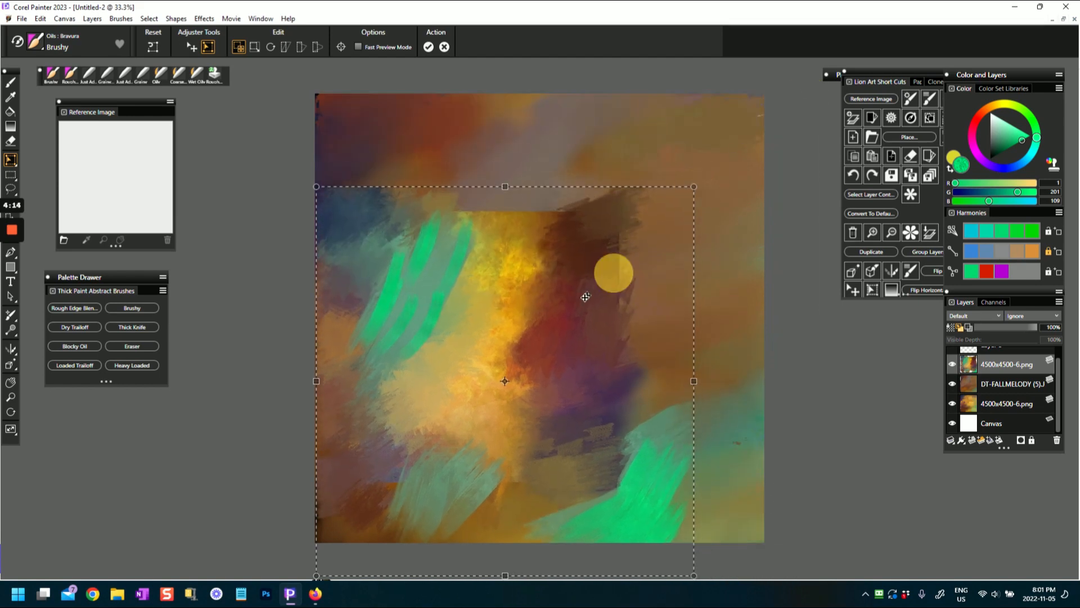
drag(610, 273, 620, 234)
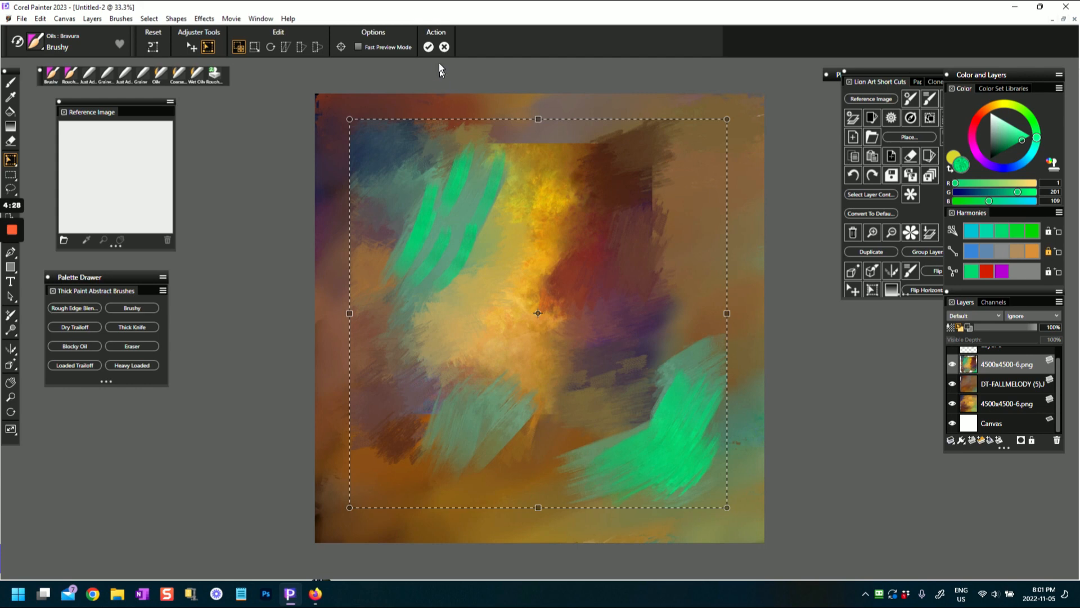
click(429, 47)
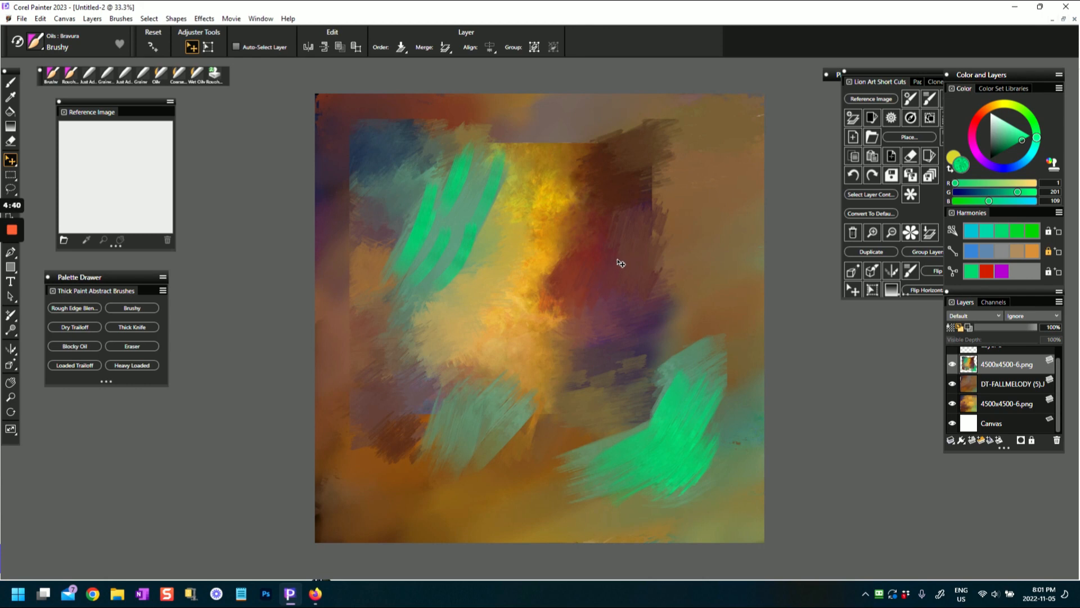
- Return to the Brushy variant, reset it, and cover the striped upper-left patch with bright green at brush size 153.4
key(b)
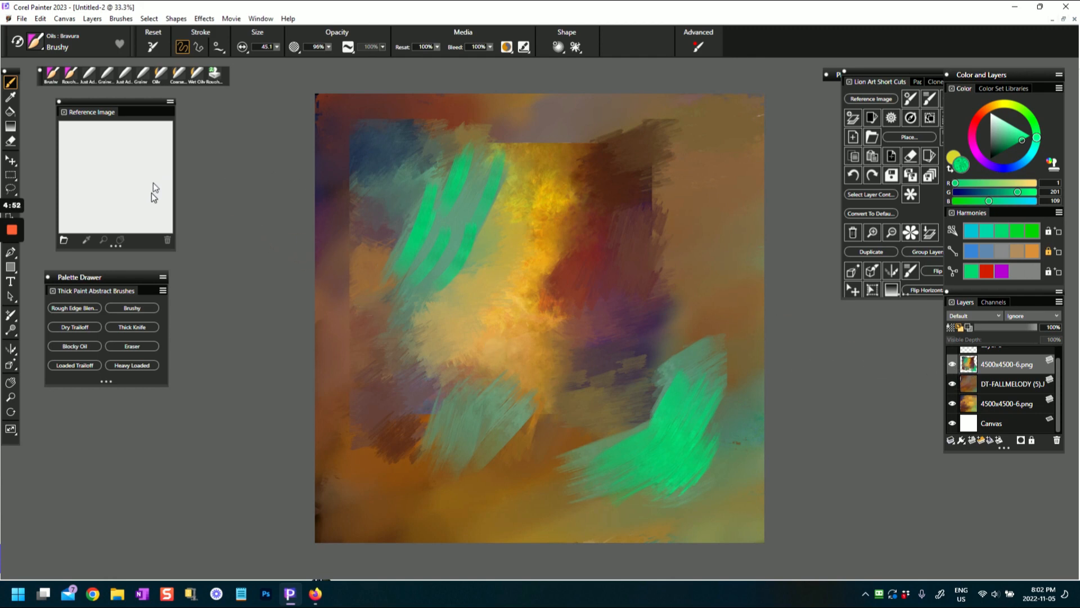
click(37, 41)
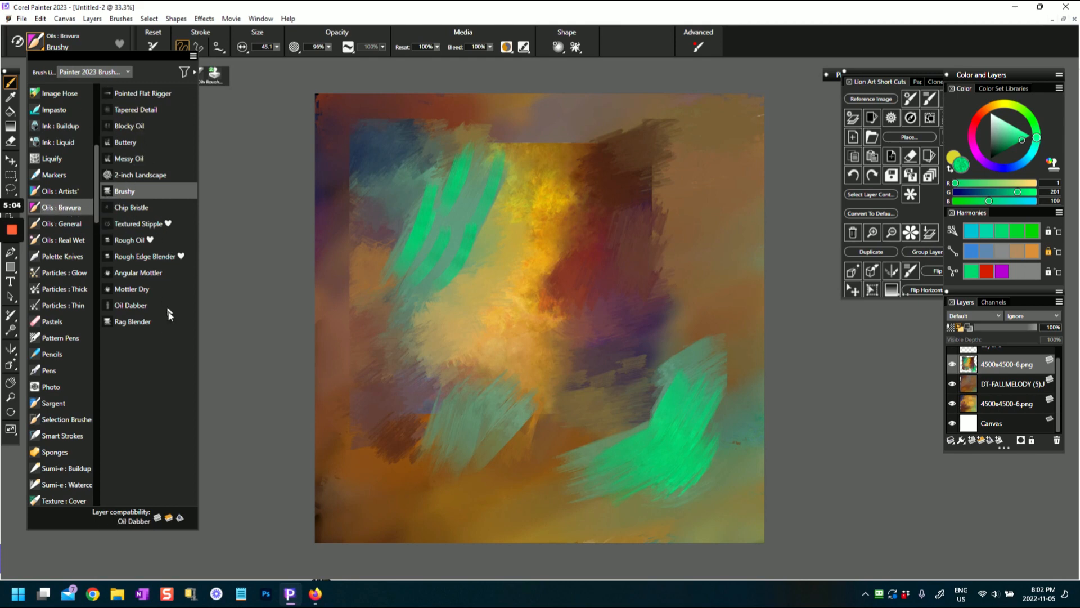
click(413, 296)
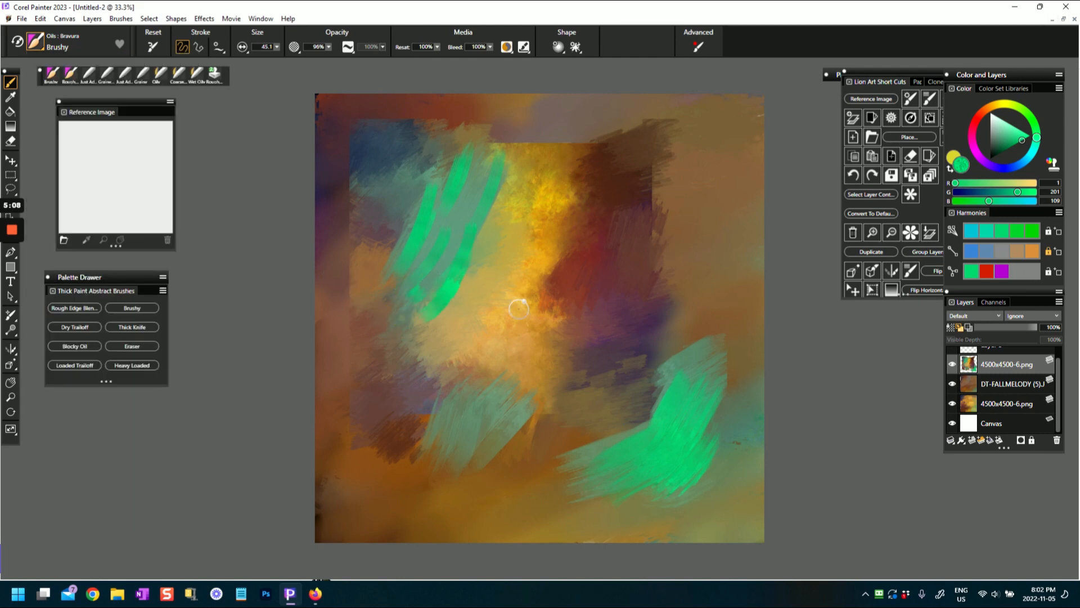
click(155, 49)
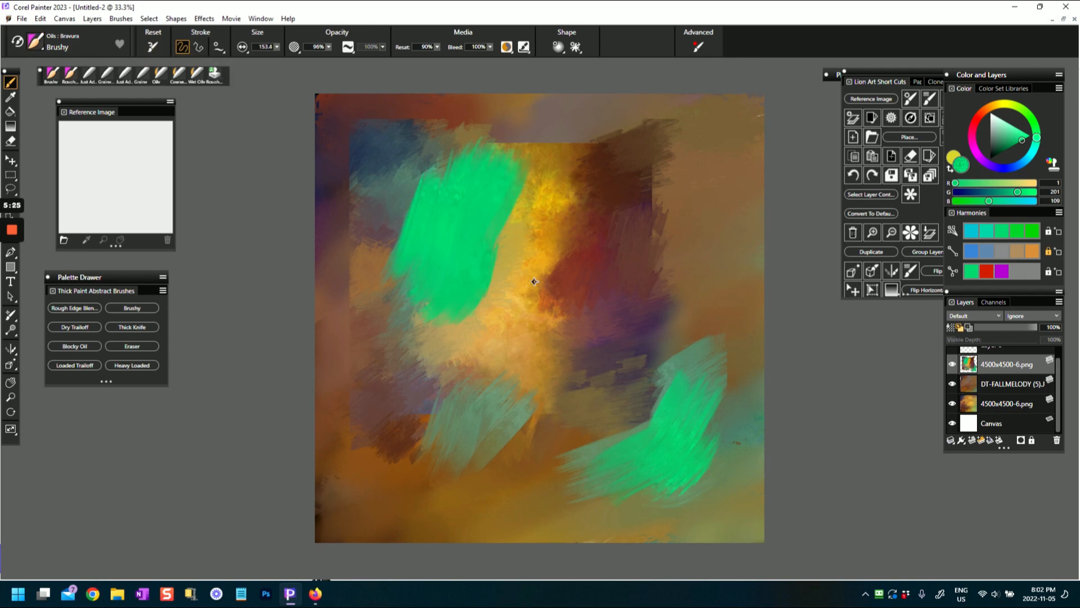
- Sample the golden yellow at the canvas centre and paint broad strokes from the upper edge down to the lower centre
alt+click(527, 278)
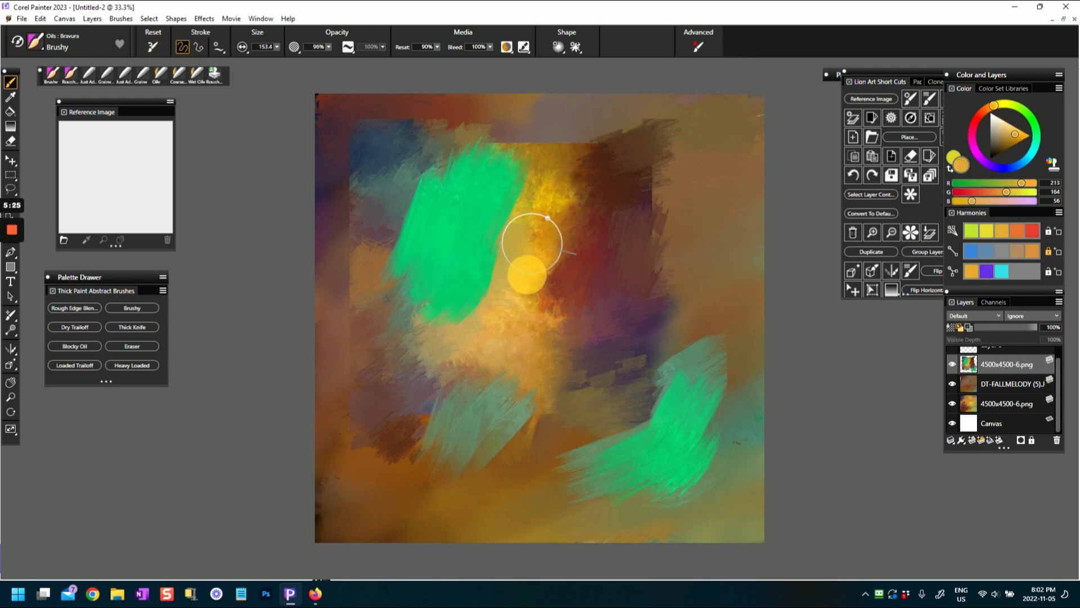
drag(529, 252, 494, 270)
mouse_move(547, 175)
mouse_down()
mouse_move(515, 254)
mouse_move(535, 125)
mouse_move(547, 171)
mouse_move(585, 121)
mouse_up()
mouse_move(494, 302)
mouse_down()
mouse_move(504, 368)
mouse_move(552, 340)
mouse_move(547, 362)
mouse_move(469, 360)
mouse_up()
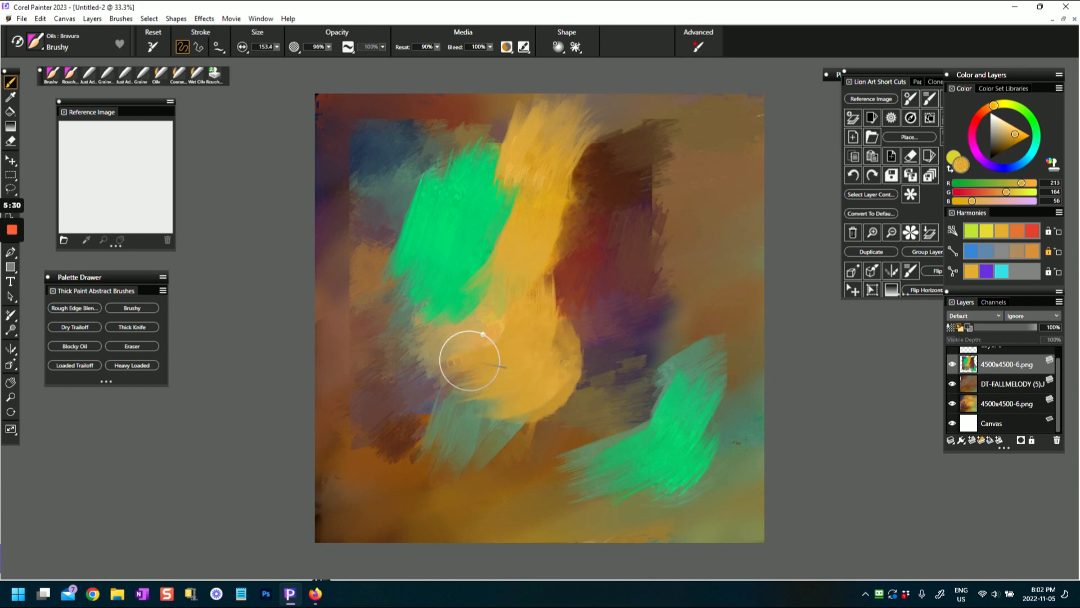
- Sample nearby brown and dark tones and paint over the hard patch edges along the canvas's left side and upper-left corner
alt+click(371, 275)
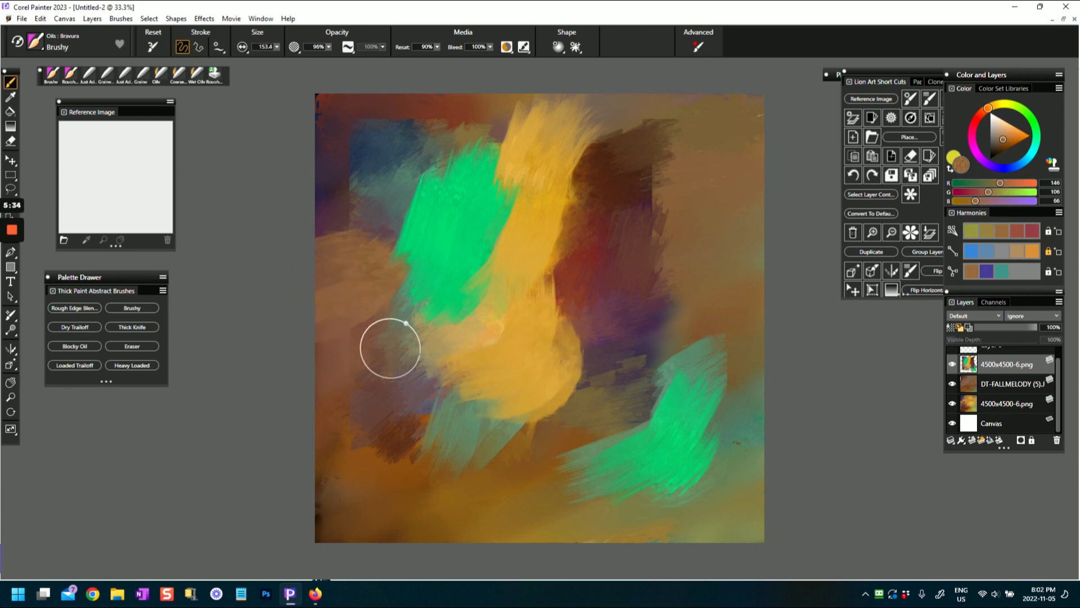
drag(342, 376, 319, 393)
alt+click(394, 480)
drag(404, 466, 314, 500)
drag(393, 429, 304, 446)
drag(385, 404, 315, 425)
alt+click(340, 189)
mouse_move(340, 191)
mouse_down()
mouse_move(379, 203)
mouse_move(373, 218)
mouse_move(389, 182)
mouse_move(394, 129)
mouse_up()
- Sample the dark purple right of centre and paint curved strokes over the upper right, right side and lower edge
alt+click(649, 336)
mouse_move(648, 334)
mouse_down()
mouse_move(619, 343)
mouse_move(617, 315)
mouse_up()
mouse_move(661, 188)
mouse_down()
mouse_move(632, 135)
mouse_move(634, 203)
mouse_move(579, 163)
mouse_move(607, 124)
mouse_up()
mouse_move(684, 306)
mouse_down()
mouse_move(695, 253)
mouse_move(625, 248)
mouse_up()
mouse_move(730, 290)
mouse_down()
mouse_move(731, 450)
mouse_move(574, 521)
mouse_move(377, 464)
mouse_move(425, 483)
mouse_up()
drag(439, 433, 515, 490)
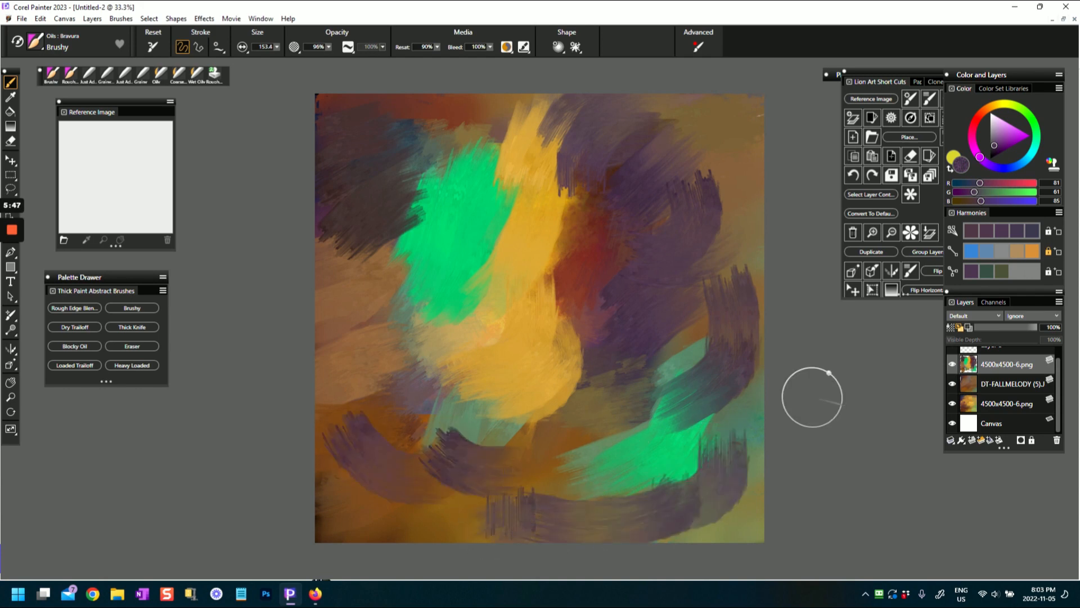
- Add more dark purple arcs across the upper and lower areas, and sweep sampled golden yellow strokes along the lower edge and lower right
mouse_move(653, 364)
mouse_down()
mouse_move(694, 364)
mouse_move(637, 376)
mouse_up()
mouse_move(680, 115)
mouse_down()
mouse_move(654, 126)
mouse_move(701, 231)
mouse_up()
mouse_move(377, 156)
mouse_down()
mouse_move(489, 153)
mouse_move(514, 132)
mouse_up()
mouse_move(430, 475)
mouse_down()
mouse_move(337, 497)
mouse_move(362, 518)
mouse_move(355, 457)
mouse_move(495, 419)
mouse_up()
alt+click(513, 352)
mouse_move(728, 415)
mouse_down()
mouse_move(705, 437)
mouse_move(660, 436)
mouse_up()
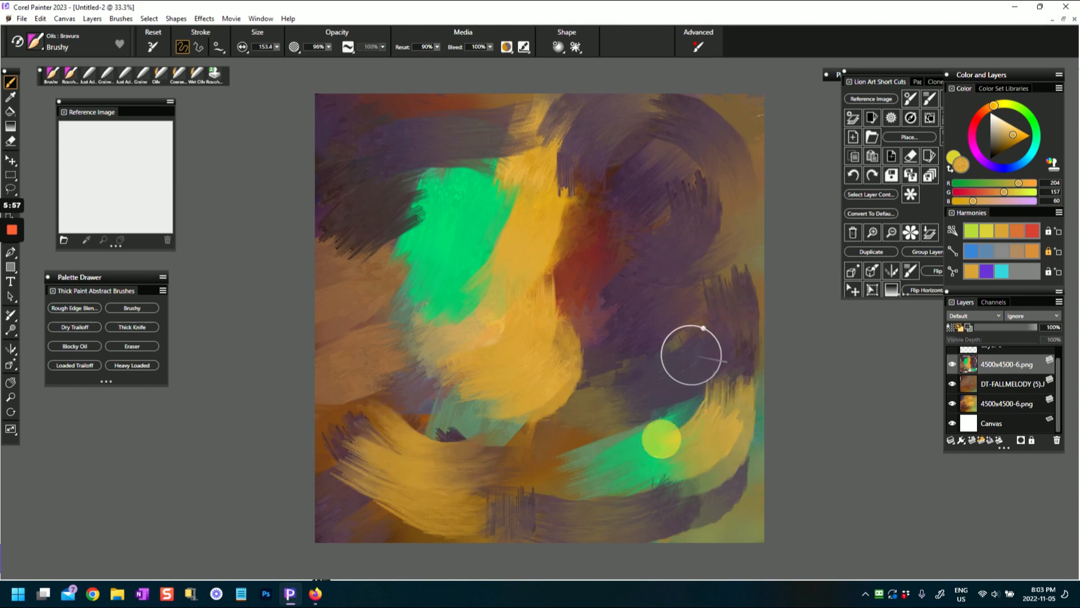
- Set the paint colour to light blue (RGB 59, 180, 205) and paint curved strokes around the upper corners, left side and lower half
drag(1021, 165, 1031, 161)
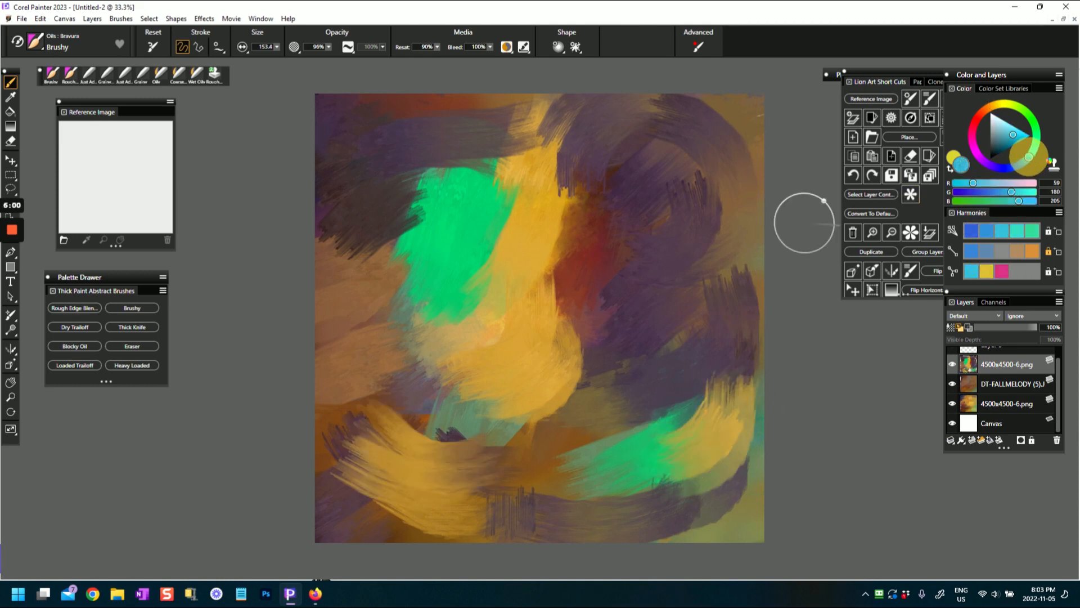
drag(608, 245, 679, 241)
drag(619, 186, 715, 197)
drag(669, 110, 726, 176)
mouse_move(472, 128)
mouse_down()
mouse_move(388, 141)
mouse_move(337, 203)
mouse_up()
drag(369, 303, 368, 357)
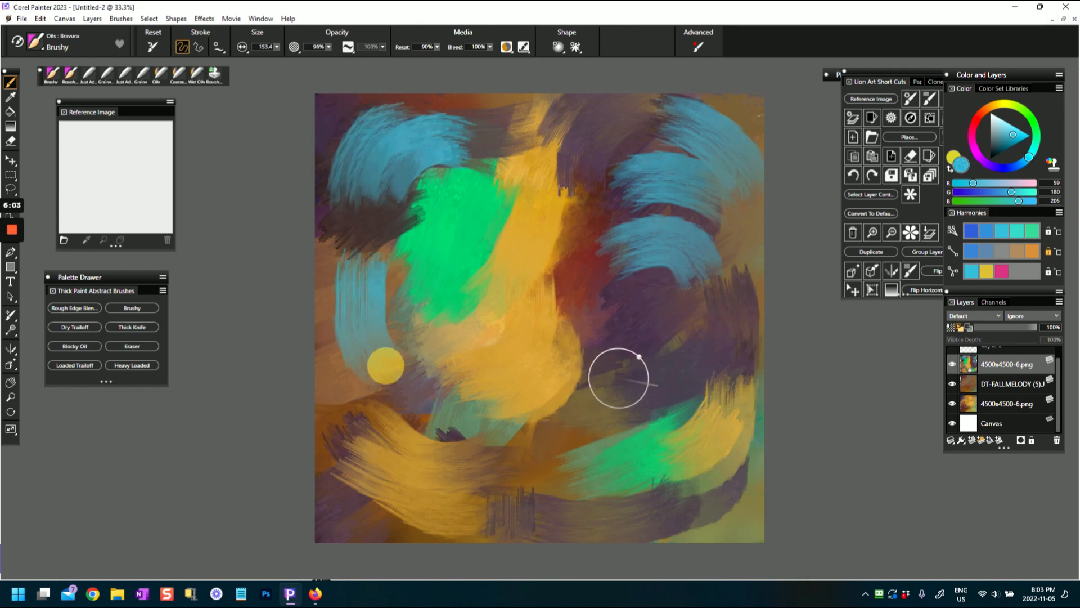
drag(633, 341, 663, 408)
mouse_move(581, 458)
mouse_down()
mouse_move(516, 467)
mouse_move(481, 442)
mouse_move(441, 440)
mouse_move(450, 401)
mouse_up()
mouse_move(344, 490)
mouse_down()
mouse_move(397, 509)
mouse_move(488, 513)
mouse_up()
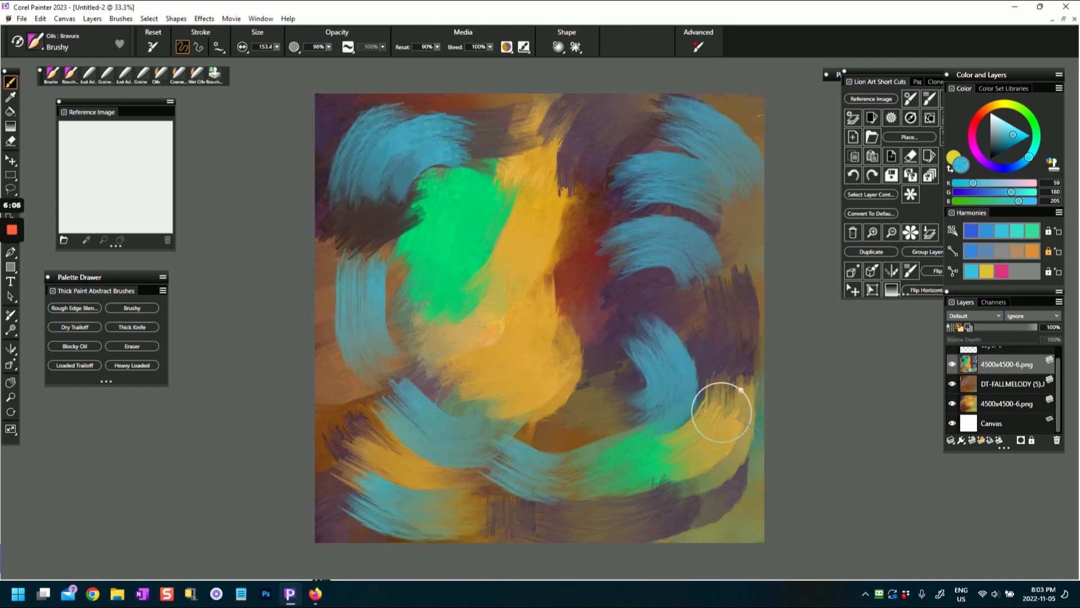
- Paint a light orange arc at the lower right, and cover parts of the blue, green and yellow with sampled dark purple arcs
click(1032, 251)
drag(596, 400, 635, 403)
alt+click(659, 306)
mouse_move(654, 322)
mouse_down()
mouse_move(682, 253)
mouse_move(709, 254)
mouse_move(643, 192)
mouse_move(695, 111)
mouse_move(745, 148)
mouse_up()
mouse_move(367, 138)
mouse_down()
mouse_move(420, 113)
mouse_move(352, 131)
mouse_move(342, 200)
mouse_up()
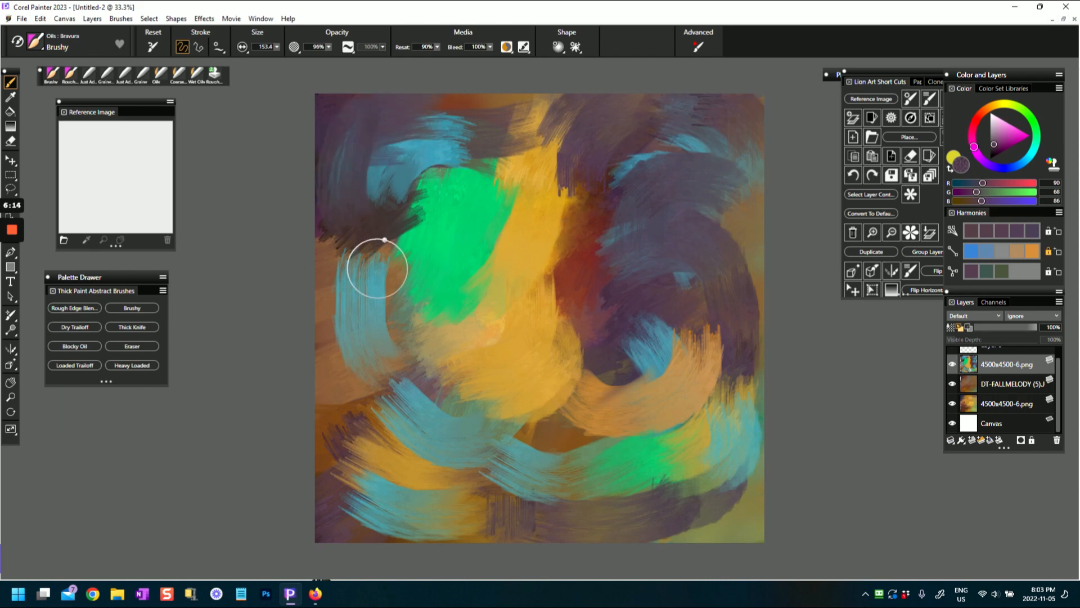
mouse_move(345, 265)
mouse_down()
mouse_move(402, 225)
mouse_move(378, 379)
mouse_move(388, 414)
mouse_up()
drag(585, 440, 635, 450)
mouse_move(726, 410)
mouse_down()
mouse_move(738, 432)
mouse_move(716, 411)
mouse_move(724, 494)
mouse_move(710, 523)
mouse_move(748, 506)
mouse_up()
mouse_move(520, 149)
mouse_down()
mouse_move(429, 152)
mouse_move(495, 109)
mouse_up()
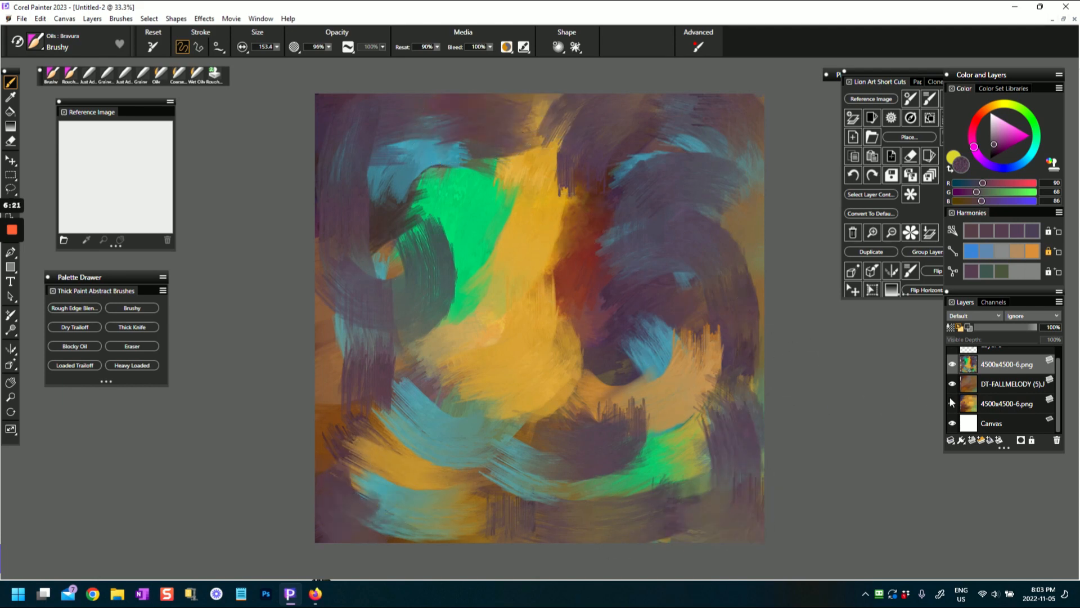
- Move the DT-FALLMELODY layer above the painted 4500x4500-6.png layer and add diagonal purple and sampled brown strokes to it
mouse_move(967, 380)
mouse_down()
mouse_move(966, 359)
mouse_move(970, 376)
mouse_move(962, 373)
mouse_up()
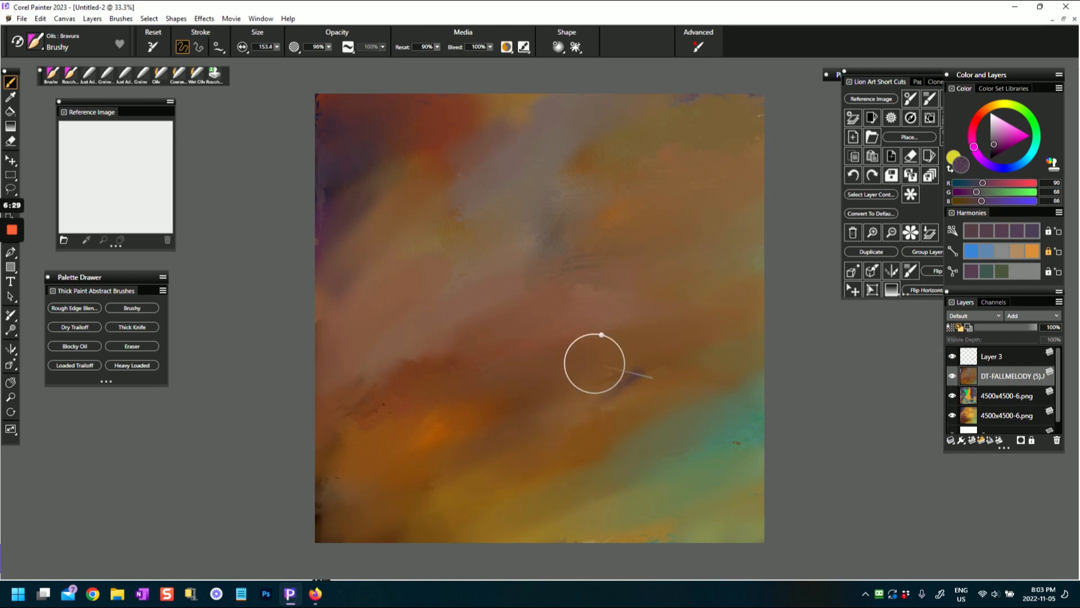
mouse_move(353, 437)
mouse_down()
mouse_move(426, 369)
mouse_move(332, 424)
mouse_up()
mouse_move(498, 382)
mouse_down()
mouse_move(393, 448)
mouse_move(383, 487)
mouse_move(462, 471)
mouse_up()
alt+click(419, 458)
drag(338, 479, 437, 393)
drag(347, 417, 416, 338)
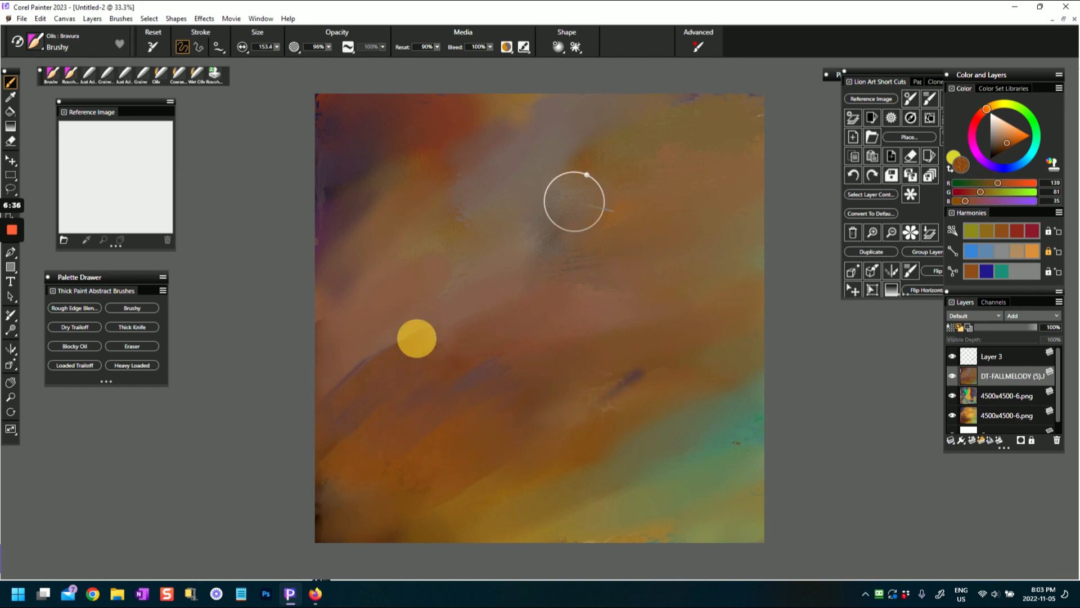
drag(435, 144, 561, 101)
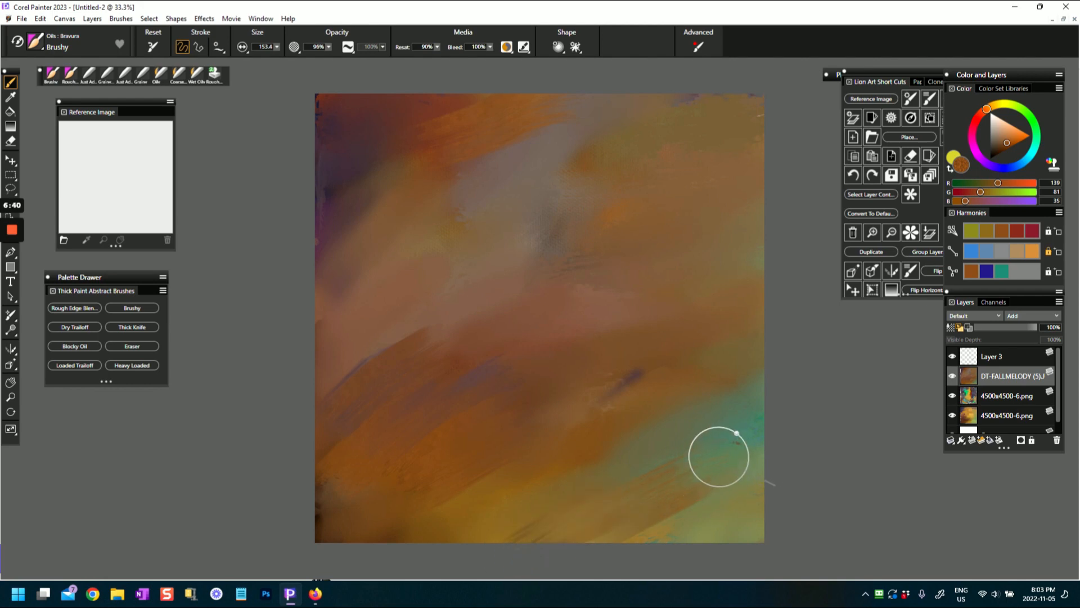
- Sample the muted teal at the lower right and paint diagonal strokes over the lower right, upper right and left of DT-FALLMELODY
alt+click(713, 436)
drag(714, 436, 660, 470)
drag(626, 501, 530, 552)
drag(711, 497, 607, 546)
drag(741, 506, 592, 556)
drag(546, 238, 654, 175)
drag(566, 160, 684, 108)
drag(649, 279, 725, 246)
drag(696, 320, 711, 311)
mouse_move(463, 326)
mouse_down()
mouse_move(399, 343)
mouse_move(349, 471)
mouse_up()
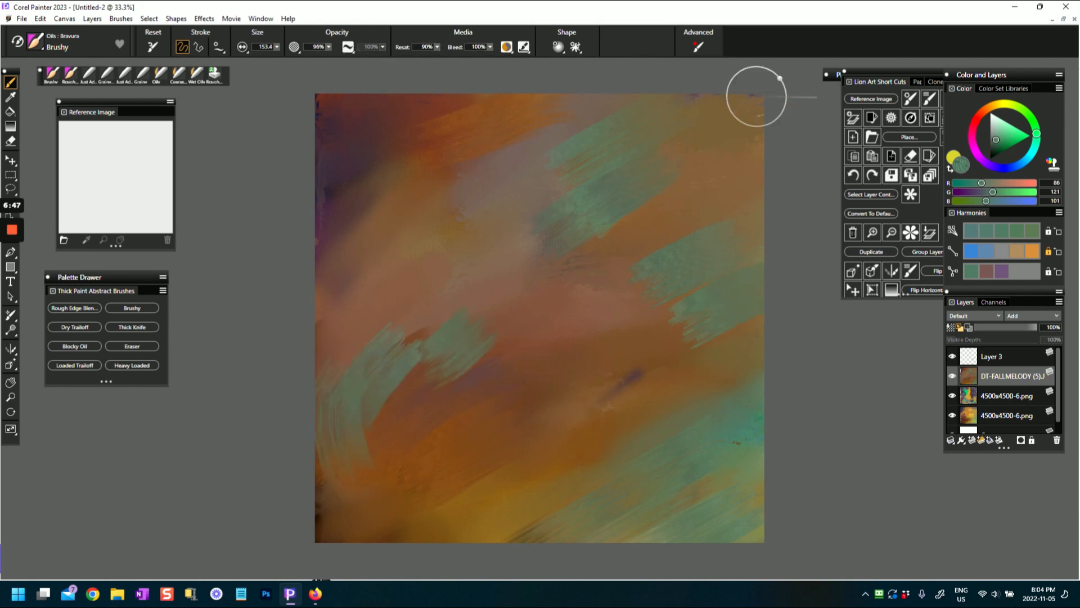
- Choose the gessoed canvas-2 paper texture and paint more teal strokes across the right side and lower area of DT-FALLMELODY
click(872, 118)
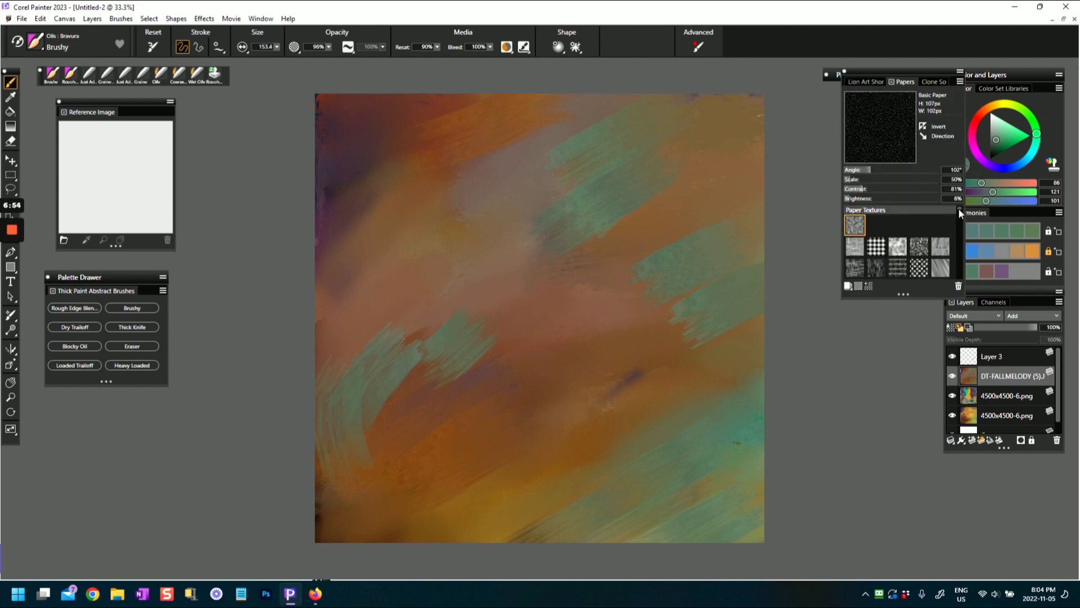
drag(959, 208, 959, 217)
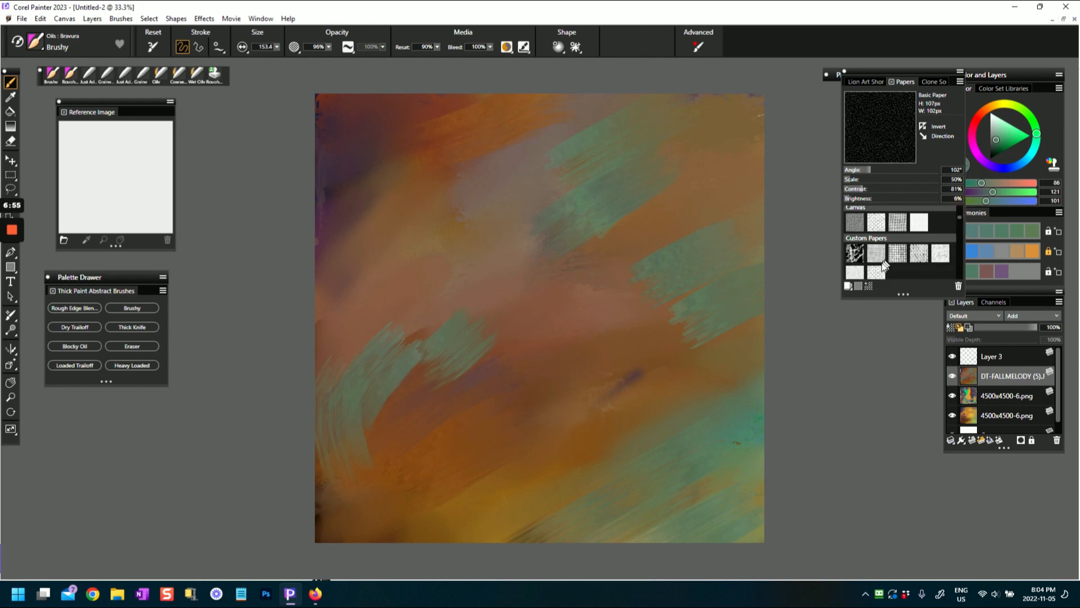
click(859, 225)
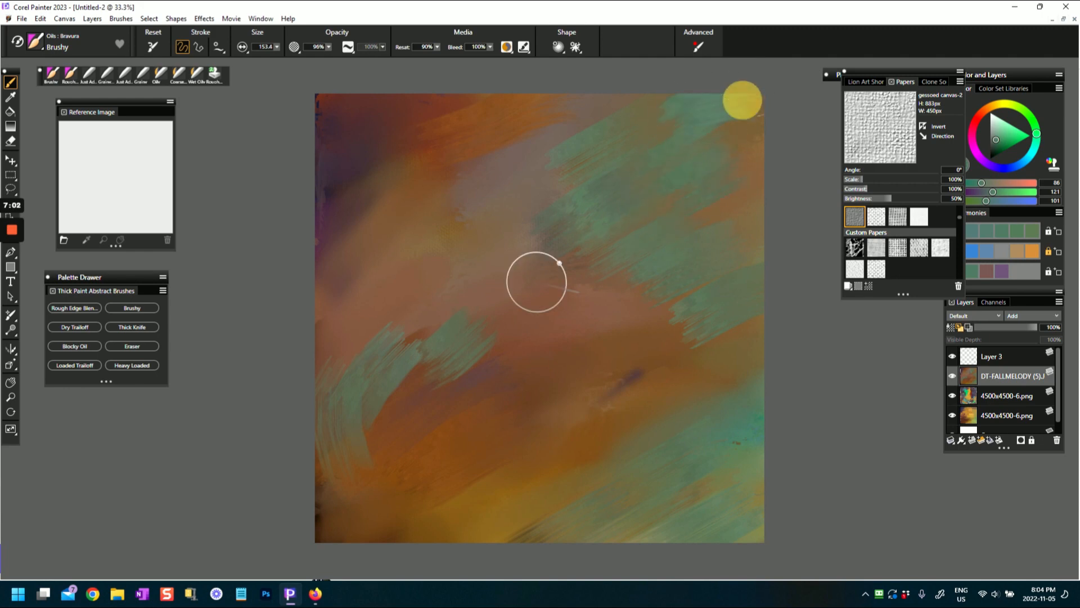
drag(647, 355, 750, 342)
drag(725, 391, 594, 461)
drag(490, 483, 544, 462)
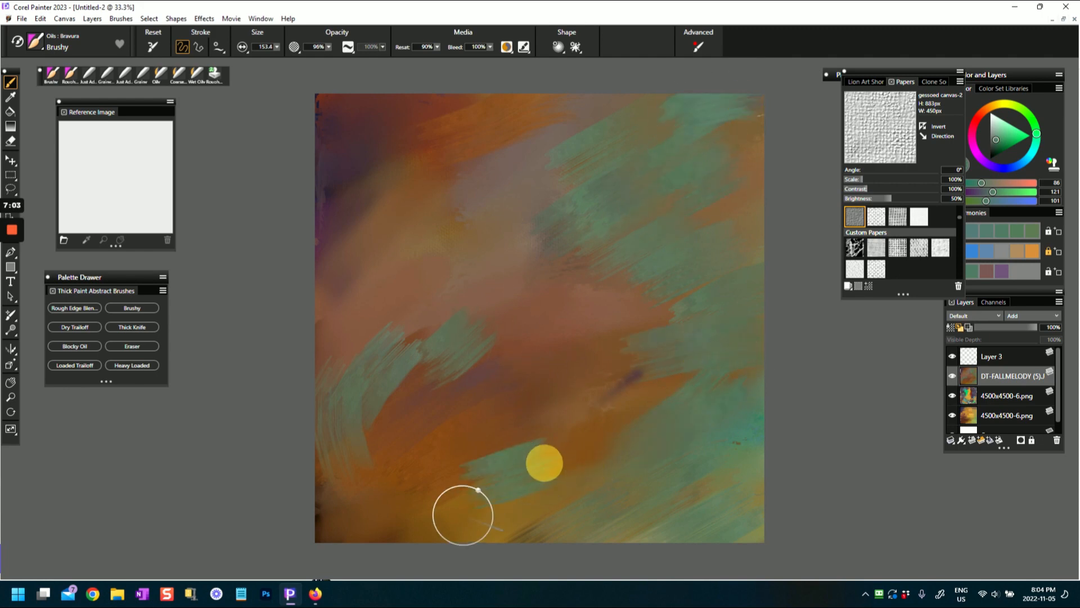
drag(462, 515, 601, 492)
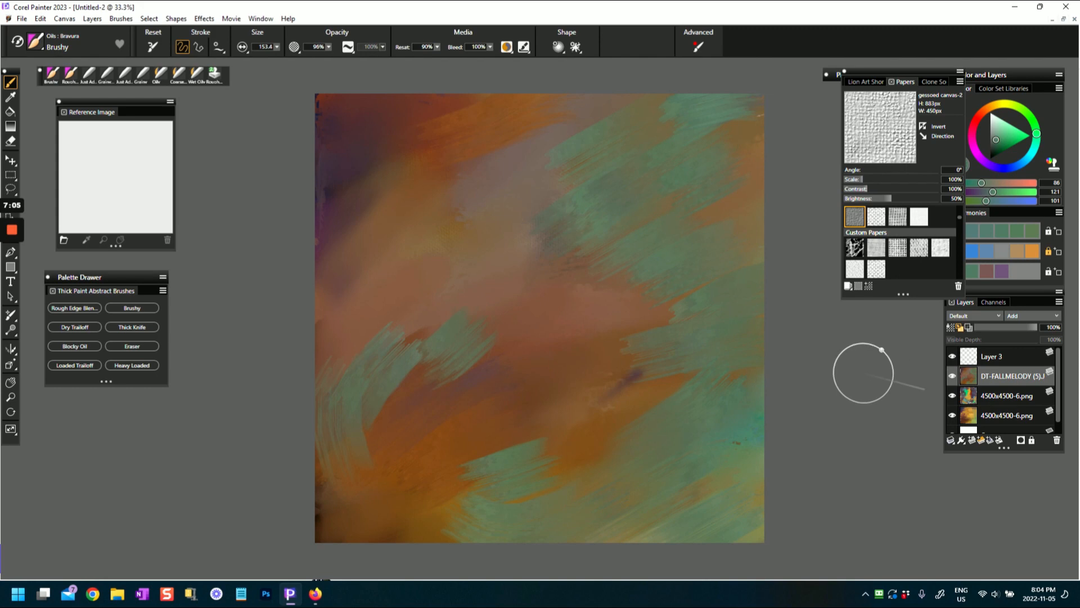
- Move the painted 4500x4500-6.png layer back above DT-FALLMELODY and switch to the Bravura Rough Edge Blender brush
drag(968, 398, 966, 377)
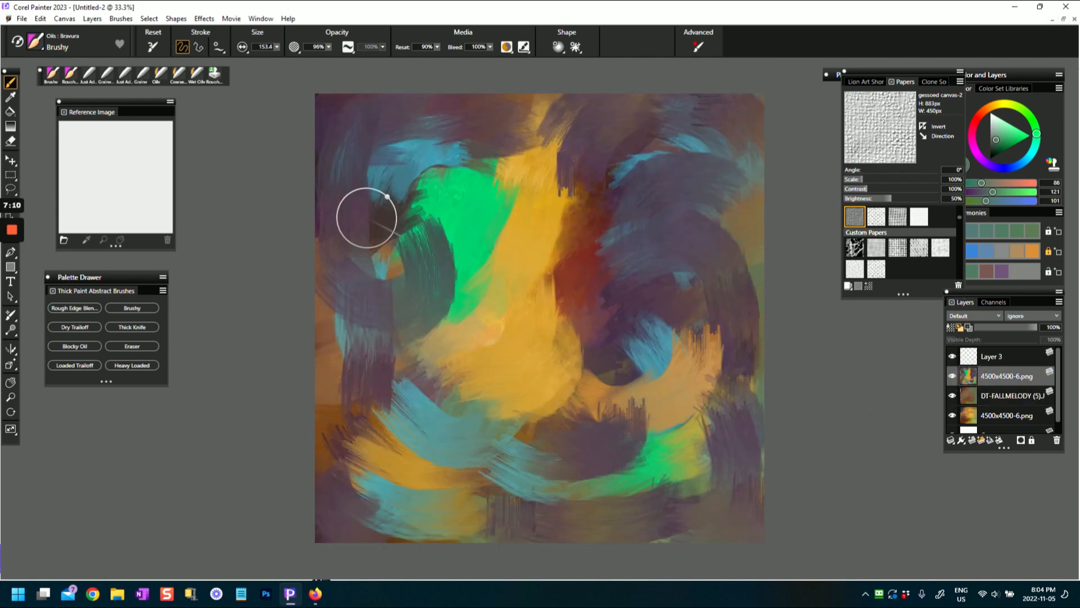
click(69, 76)
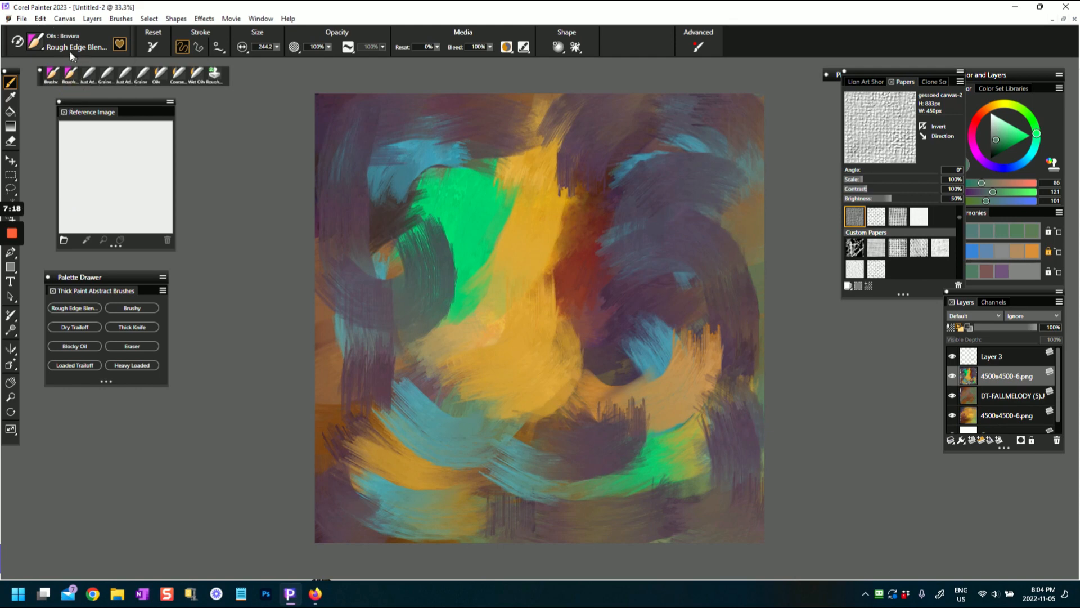
click(35, 41)
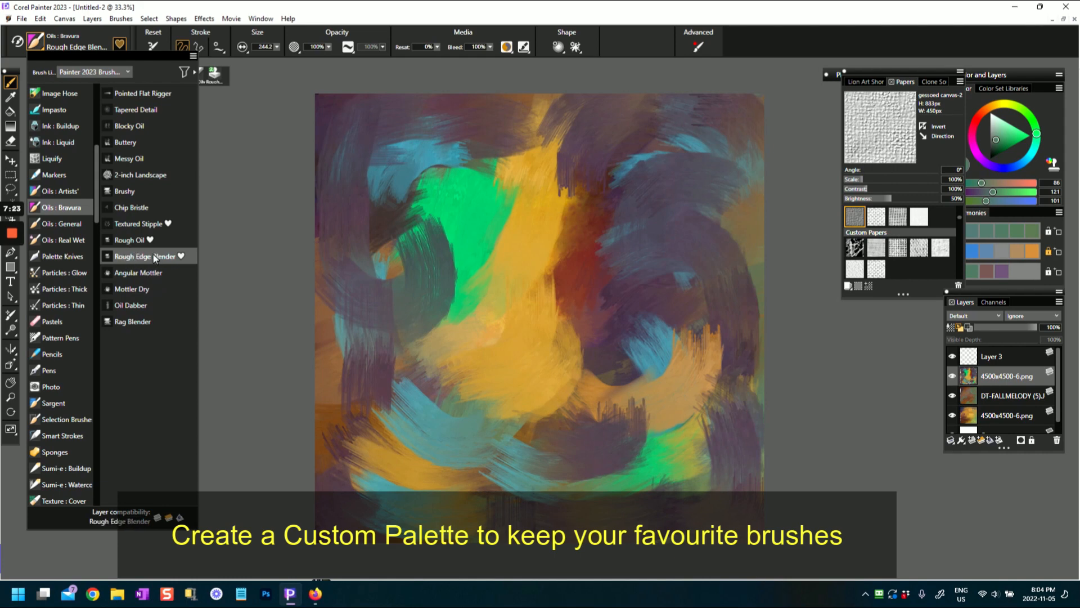
click(405, 277)
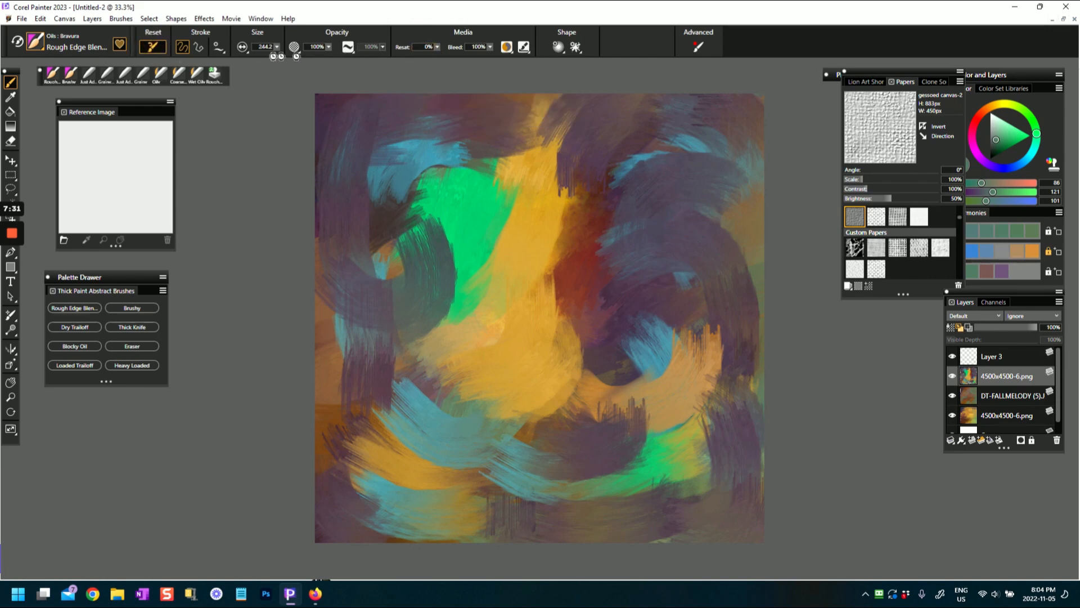
- Reset the Rough Edge Blender to its defaults and enlarge its size to 220.9
click(157, 49)
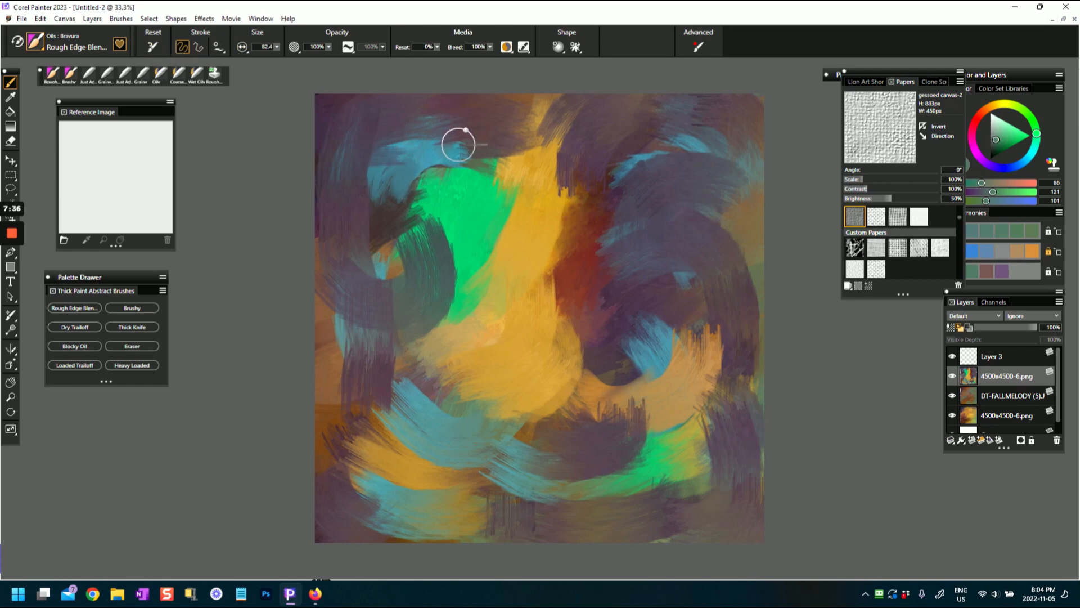
mouse_move(507, 211)
mouse_down()
mouse_move(518, 234)
mouse_move(543, 241)
mouse_up()
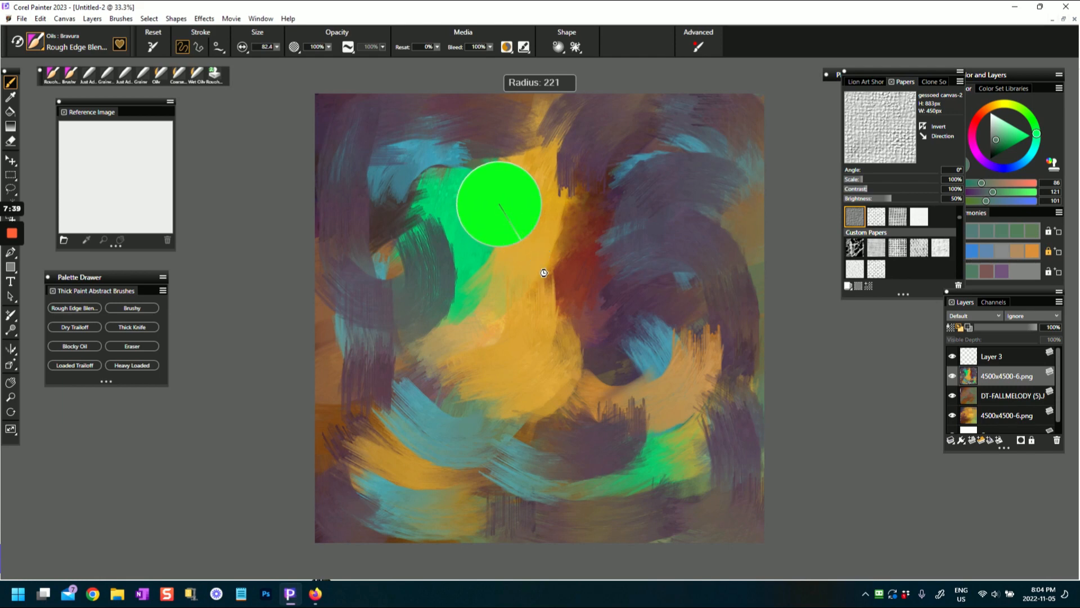
drag(534, 275, 535, 272)
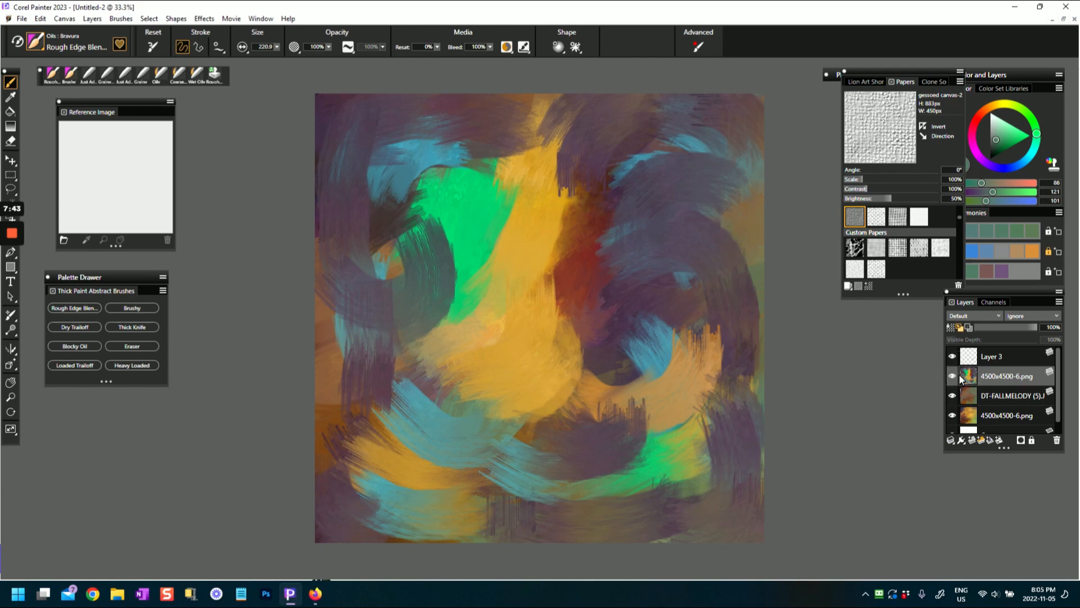
- Select Layer 3 and blend the edges between the green, purple and golden yellow areas onto it
click(971, 358)
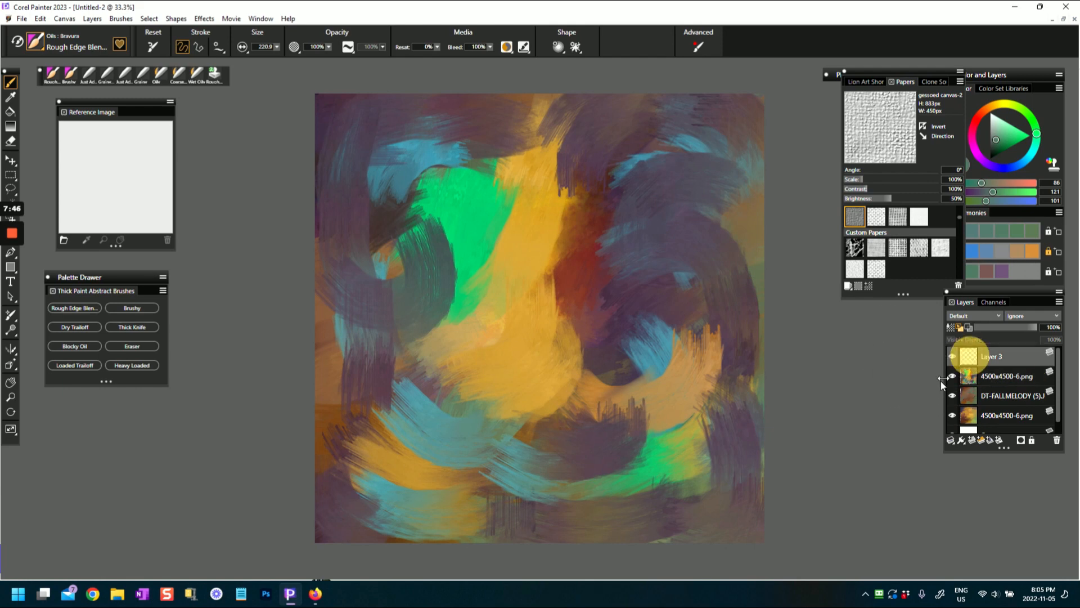
mouse_move(492, 206)
mouse_down()
mouse_move(472, 216)
mouse_move(514, 204)
mouse_move(522, 183)
mouse_move(492, 222)
mouse_move(526, 177)
mouse_move(512, 202)
mouse_move(448, 220)
mouse_move(463, 191)
mouse_move(430, 235)
mouse_move(390, 243)
mouse_move(474, 257)
mouse_up()
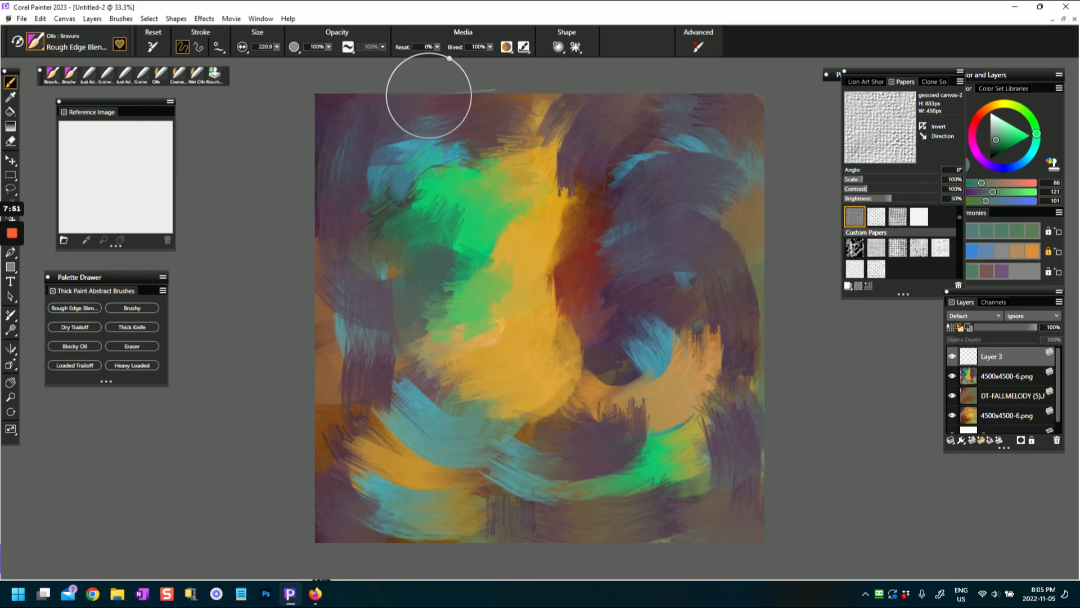
mouse_move(528, 316)
mouse_down()
mouse_move(503, 302)
mouse_move(461, 333)
mouse_up()
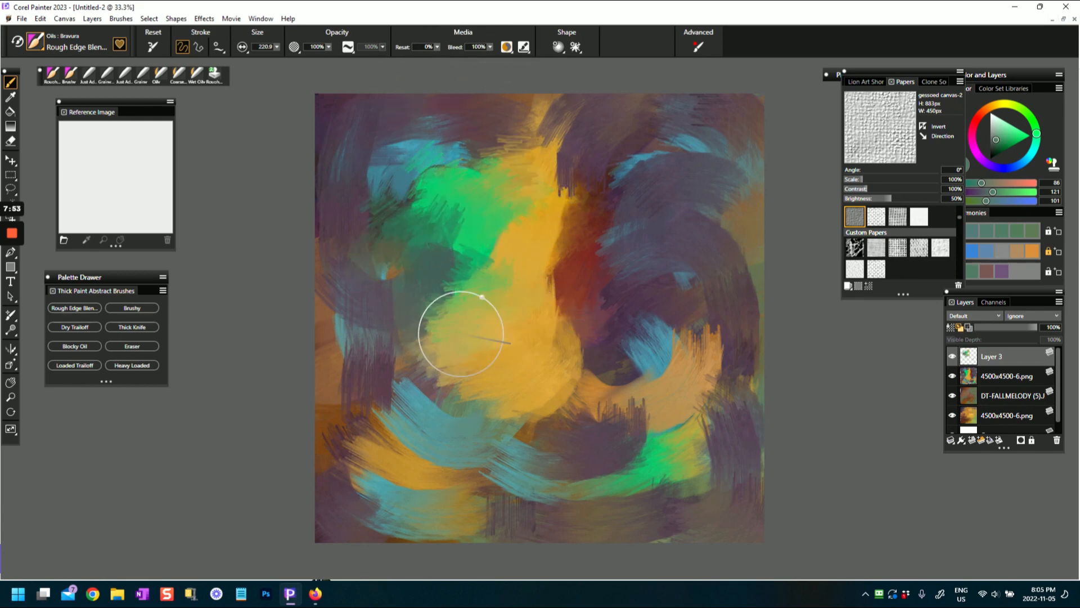
- Hide Layer 3 and blend the colours across the painted 4500x4500-6.png layer, covering the upper half, right side and lower centre
click(966, 376)
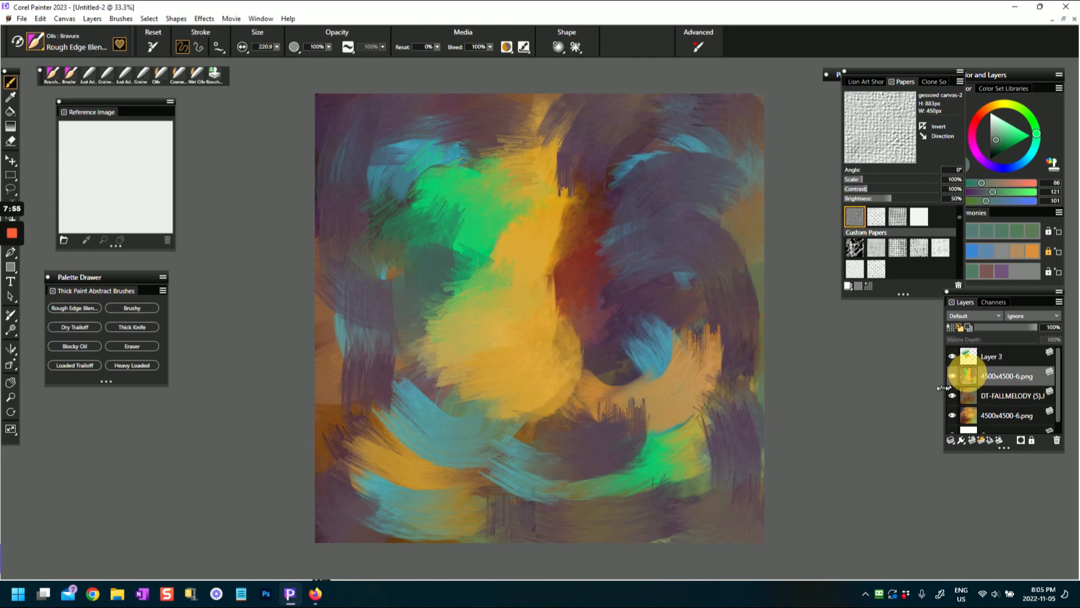
click(952, 355)
mouse_move(434, 263)
mouse_down()
mouse_move(468, 257)
mouse_move(442, 317)
mouse_move(538, 344)
mouse_up()
mouse_move(450, 324)
mouse_down()
mouse_move(477, 362)
mouse_move(433, 321)
mouse_move(361, 316)
mouse_move(495, 237)
mouse_move(405, 202)
mouse_move(452, 281)
mouse_move(424, 246)
mouse_move(398, 253)
mouse_move(349, 315)
mouse_move(371, 346)
mouse_move(386, 229)
mouse_move(405, 203)
mouse_move(329, 117)
mouse_move(461, 186)
mouse_move(540, 135)
mouse_move(643, 96)
mouse_move(713, 139)
mouse_move(579, 225)
mouse_move(673, 184)
mouse_move(716, 120)
mouse_move(731, 199)
mouse_up()
drag(741, 265, 690, 368)
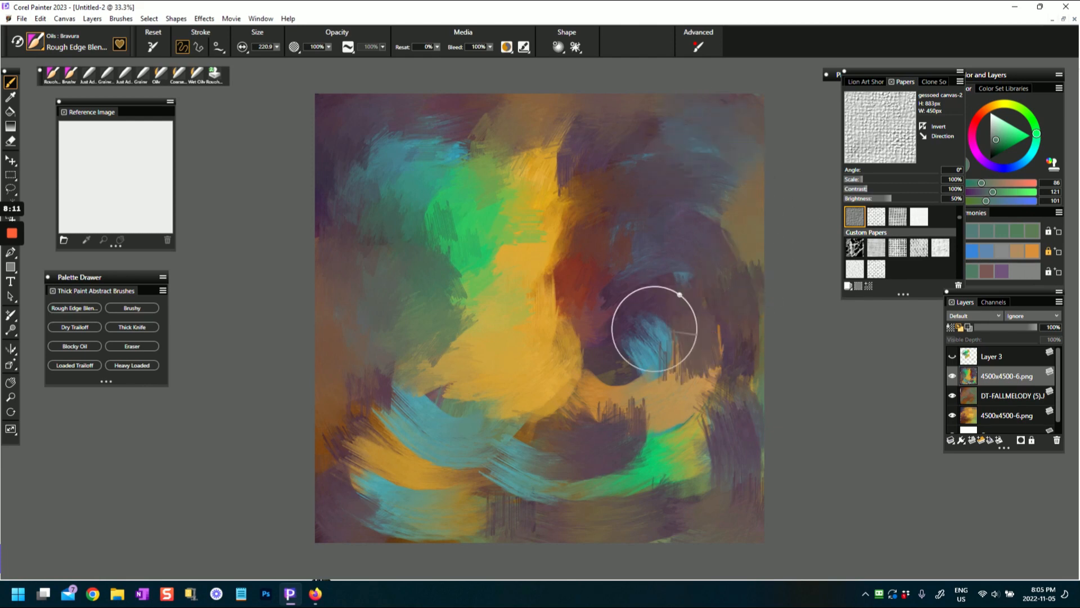
mouse_move(698, 282)
mouse_down()
mouse_move(574, 343)
mouse_move(703, 368)
mouse_move(552, 444)
mouse_move(567, 489)
mouse_move(717, 510)
mouse_up()
mouse_move(568, 388)
mouse_down()
mouse_move(506, 416)
mouse_move(429, 405)
mouse_move(422, 374)
mouse_move(387, 501)
mouse_move(374, 441)
mouse_move(471, 401)
mouse_move(459, 428)
mouse_move(463, 410)
mouse_move(431, 410)
mouse_move(455, 370)
mouse_up()
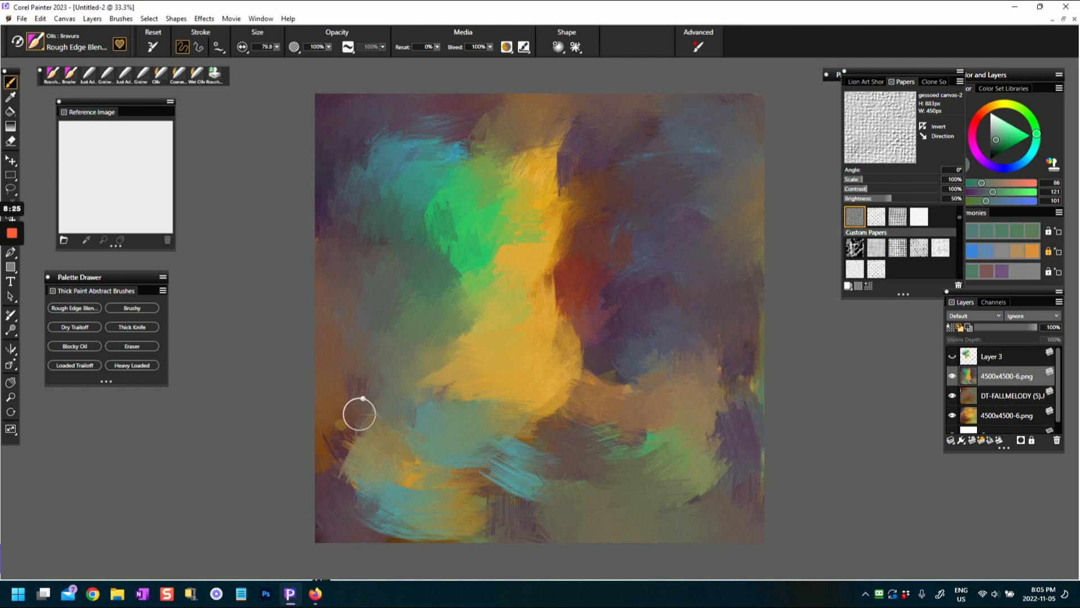
- Blend the lower-left blue and yellow strokes and the upper-left colour edges with the Rough Edge Blender at size 79.8
mouse_move(360, 499)
mouse_down()
mouse_move(426, 511)
mouse_move(391, 495)
mouse_move(413, 522)
mouse_move(493, 482)
mouse_move(492, 437)
mouse_move(405, 389)
mouse_up()
mouse_move(541, 445)
mouse_down()
mouse_move(482, 487)
mouse_move(470, 478)
mouse_up()
mouse_move(521, 260)
mouse_down()
mouse_move(500, 254)
mouse_move(530, 246)
mouse_move(531, 232)
mouse_move(530, 198)
mouse_move(490, 163)
mouse_move(506, 115)
mouse_move(440, 170)
mouse_move(422, 150)
mouse_up()
drag(348, 282, 501, 275)
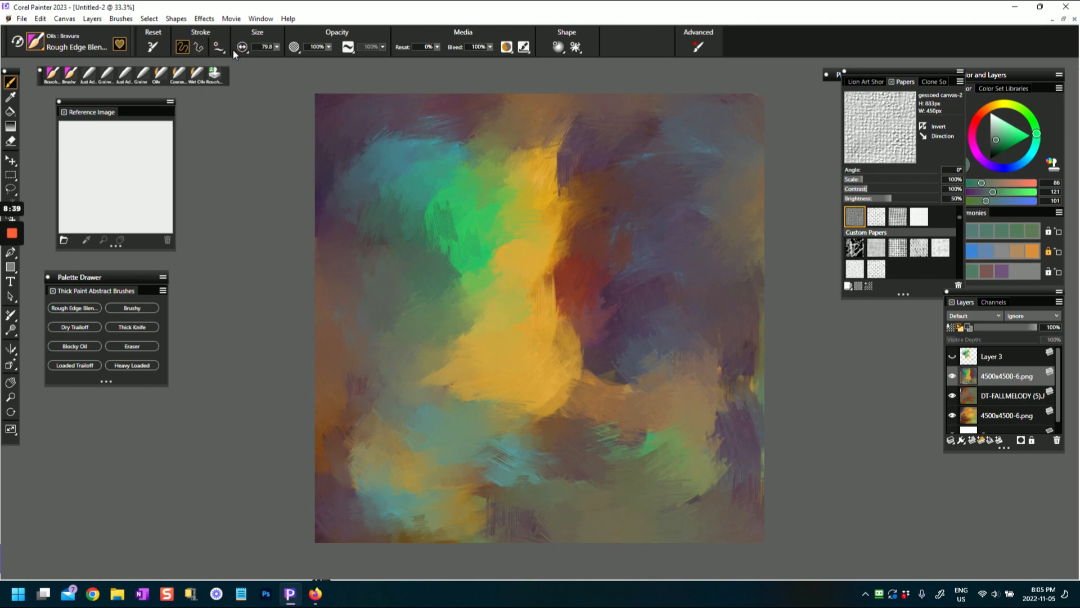
- Set the Rough Edge Blender's angle expression to Rotation and smooth the left edge of the bright green area
click(243, 47)
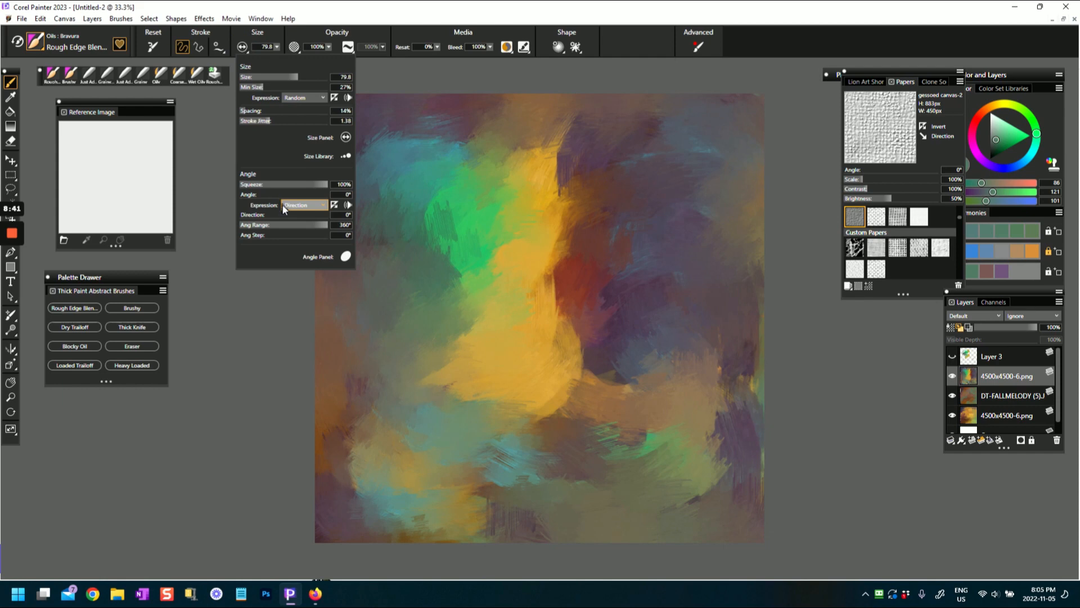
click(297, 206)
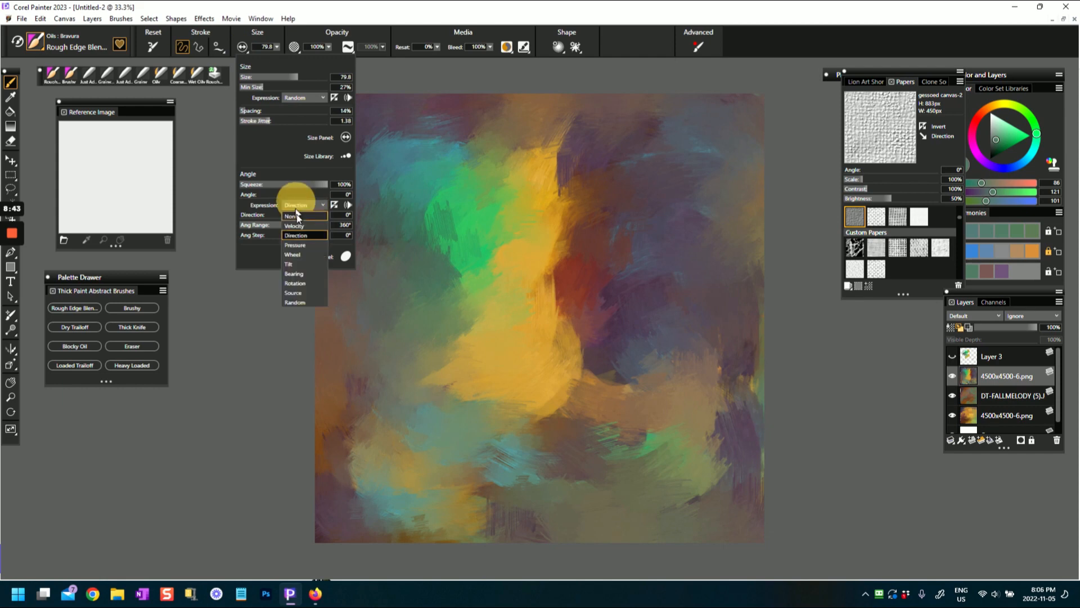
click(313, 282)
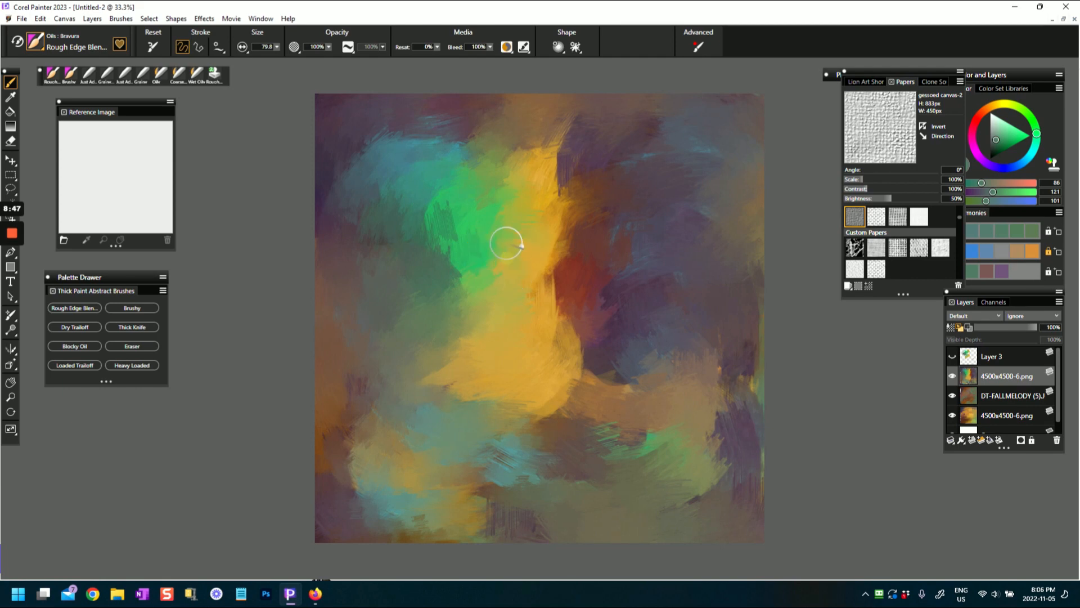
mouse_move(493, 231)
mouse_down()
mouse_move(475, 206)
mouse_move(427, 252)
mouse_up()
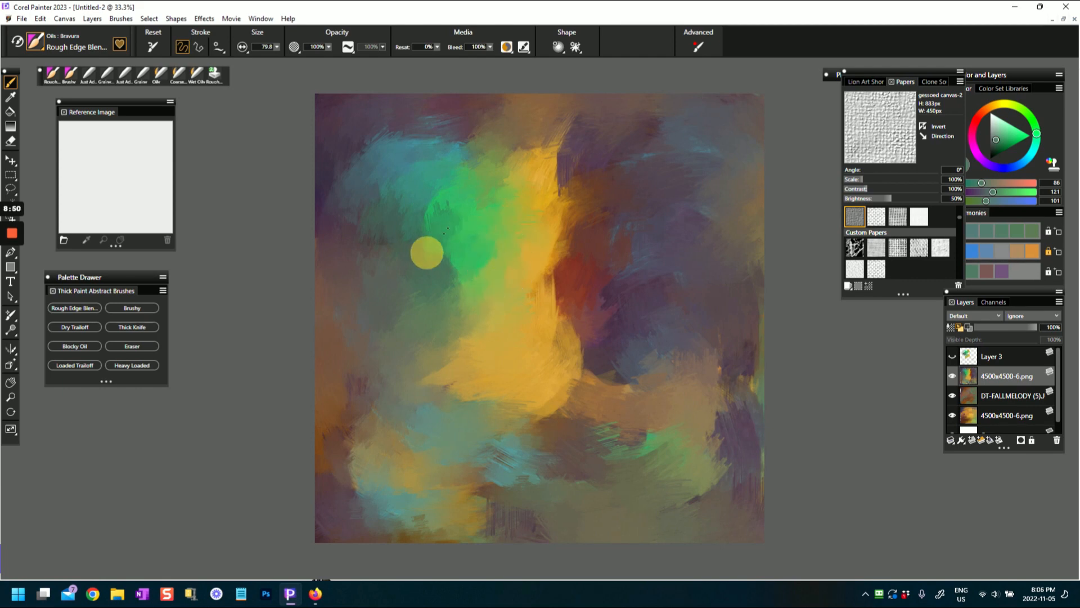
- Choose the Bravura Rag Blender at size 145.3 and blend the golden centre into its surroundings and the lower-left blue and yellow area
click(34, 41)
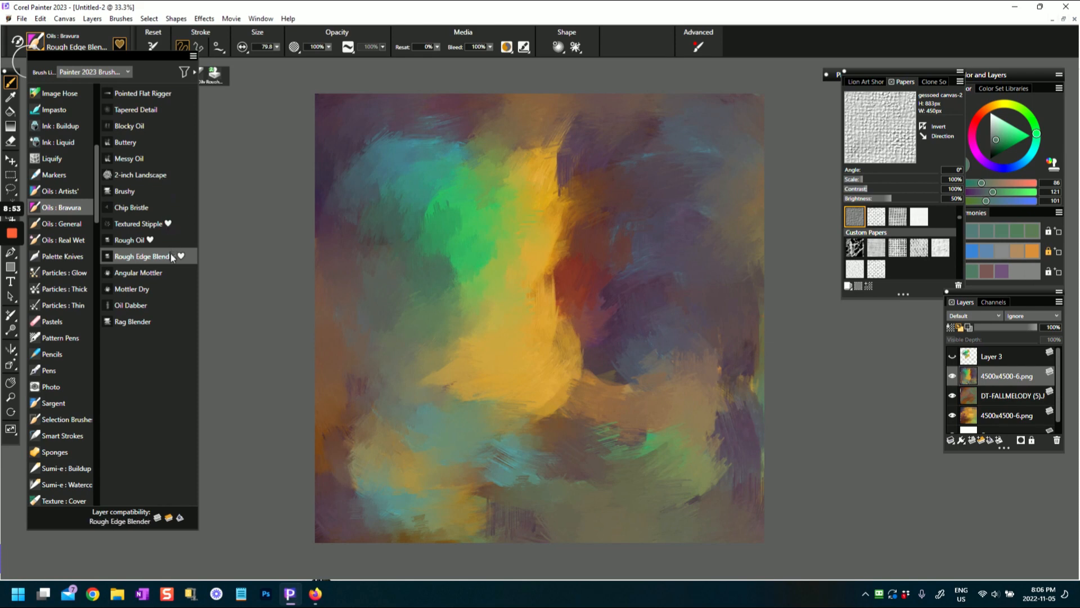
click(148, 323)
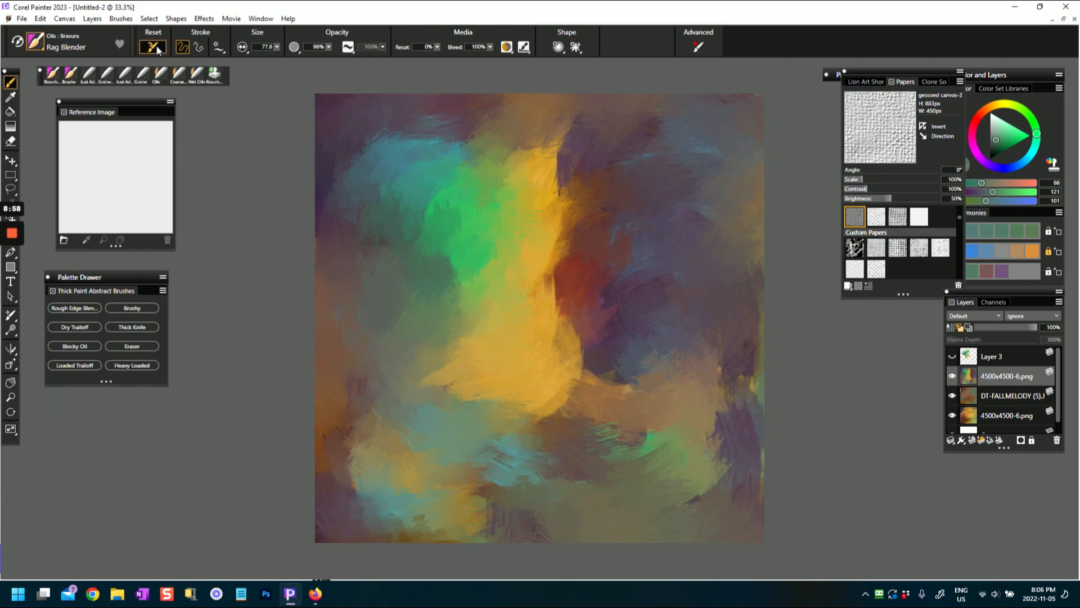
drag(572, 317, 598, 335)
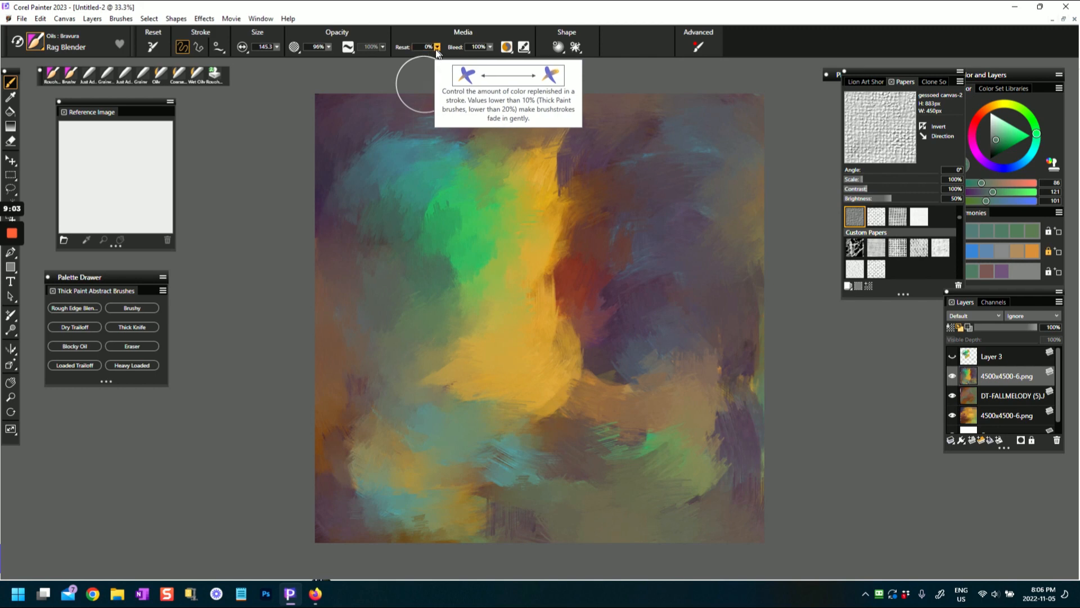
mouse_move(579, 309)
mouse_down()
mouse_move(528, 313)
mouse_move(564, 323)
mouse_move(586, 357)
mouse_move(569, 414)
mouse_move(500, 468)
mouse_up()
mouse_move(420, 374)
mouse_down()
mouse_move(470, 378)
mouse_move(377, 448)
mouse_move(434, 520)
mouse_up()
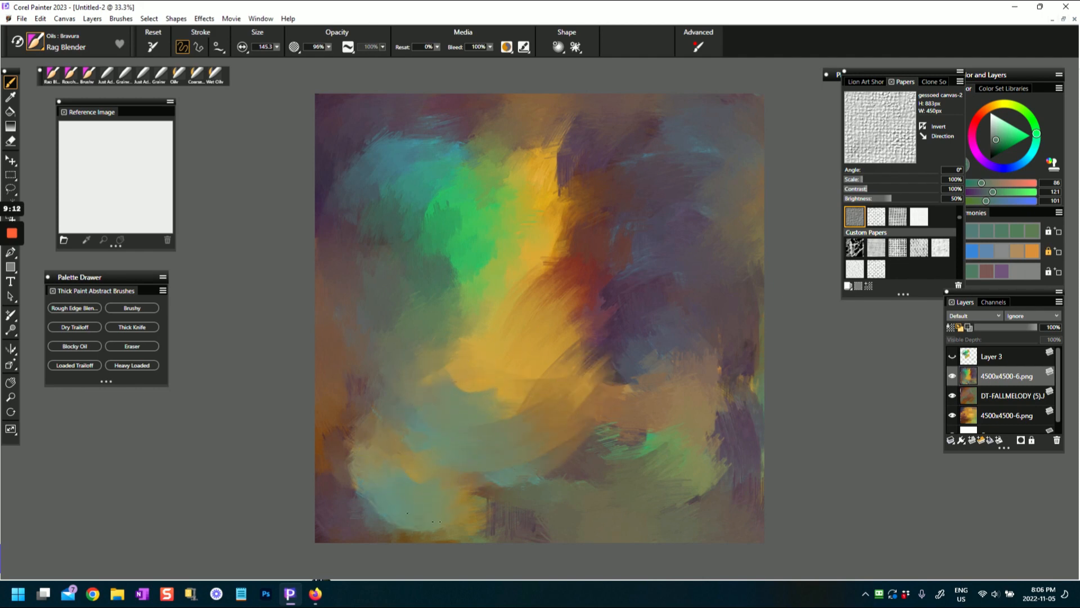
mouse_move(391, 371)
mouse_down()
mouse_move(369, 450)
mouse_move(373, 485)
mouse_up()
drag(336, 429, 382, 507)
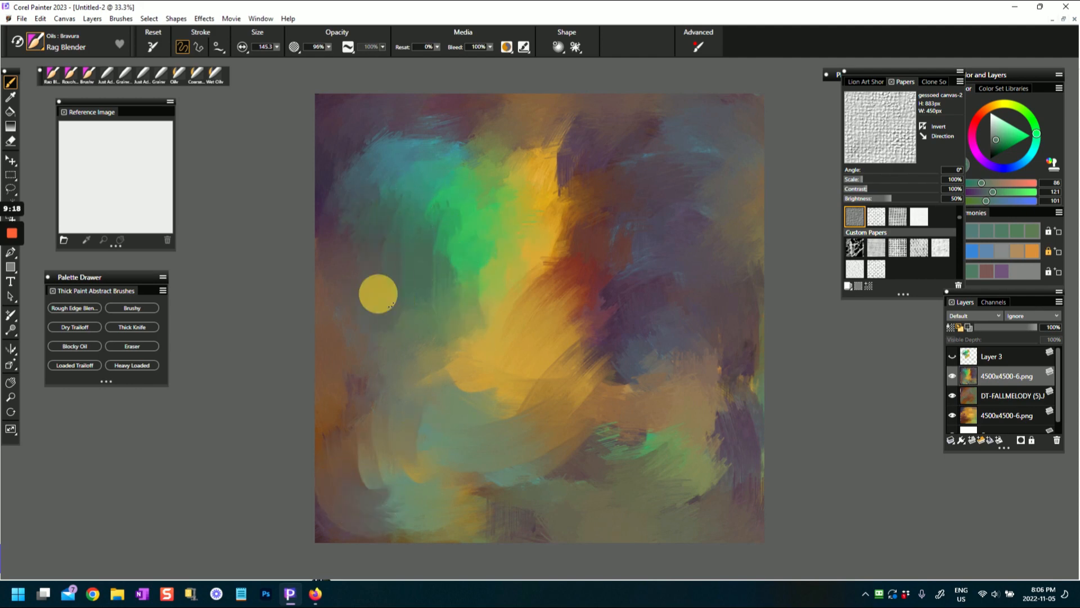
- Blend the upper part of the painting with the Rag Blender, from the teal and gold strokes across to the purple and red areas
mouse_move(443, 146)
mouse_down()
mouse_move(464, 149)
mouse_move(506, 128)
mouse_up()
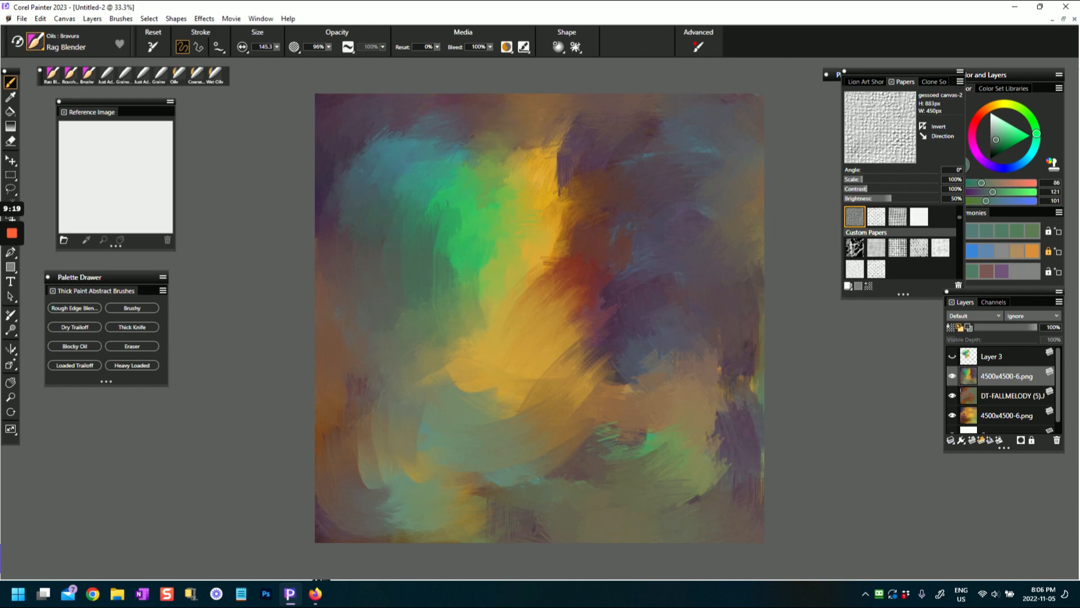
mouse_move(516, 187)
mouse_down()
mouse_move(517, 155)
mouse_move(516, 198)
mouse_up()
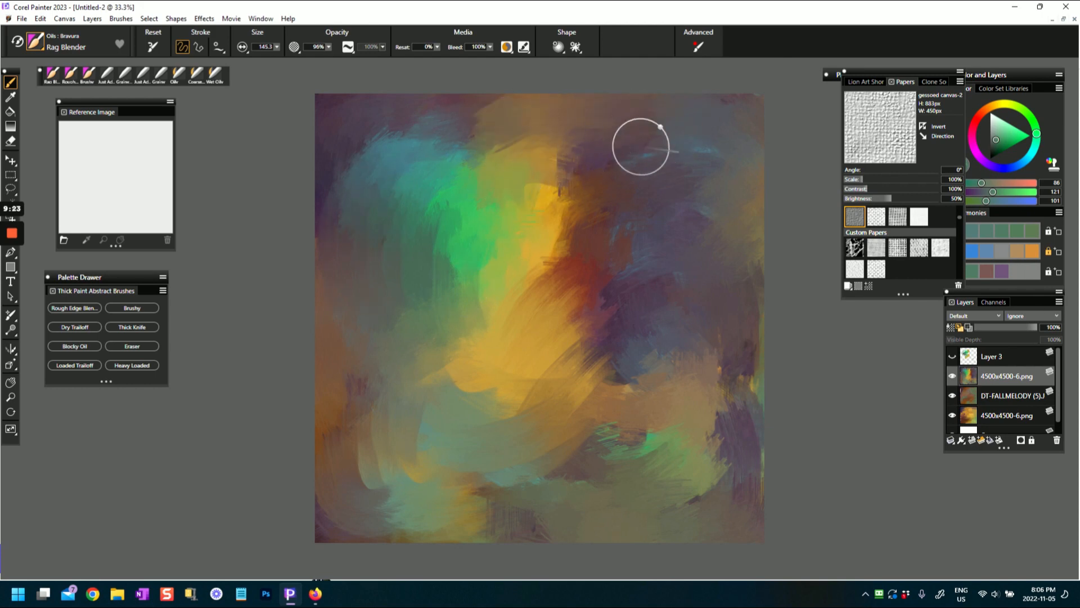
mouse_move(673, 193)
mouse_down()
mouse_move(633, 175)
mouse_move(583, 227)
mouse_move(623, 199)
mouse_move(573, 171)
mouse_up()
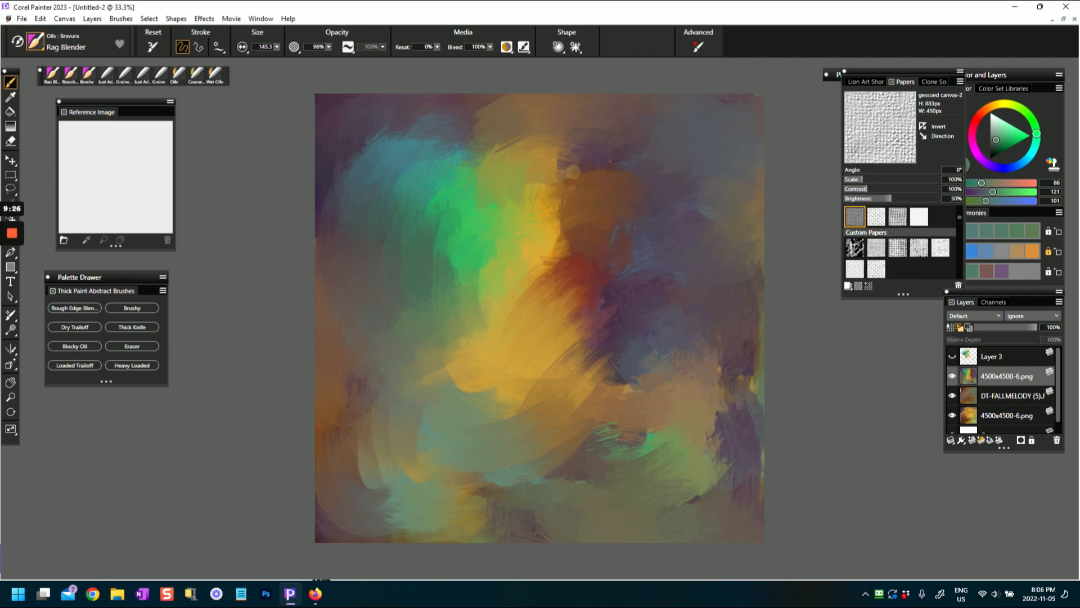
mouse_move(623, 256)
mouse_down()
mouse_move(593, 342)
mouse_move(628, 370)
mouse_move(700, 336)
mouse_up()
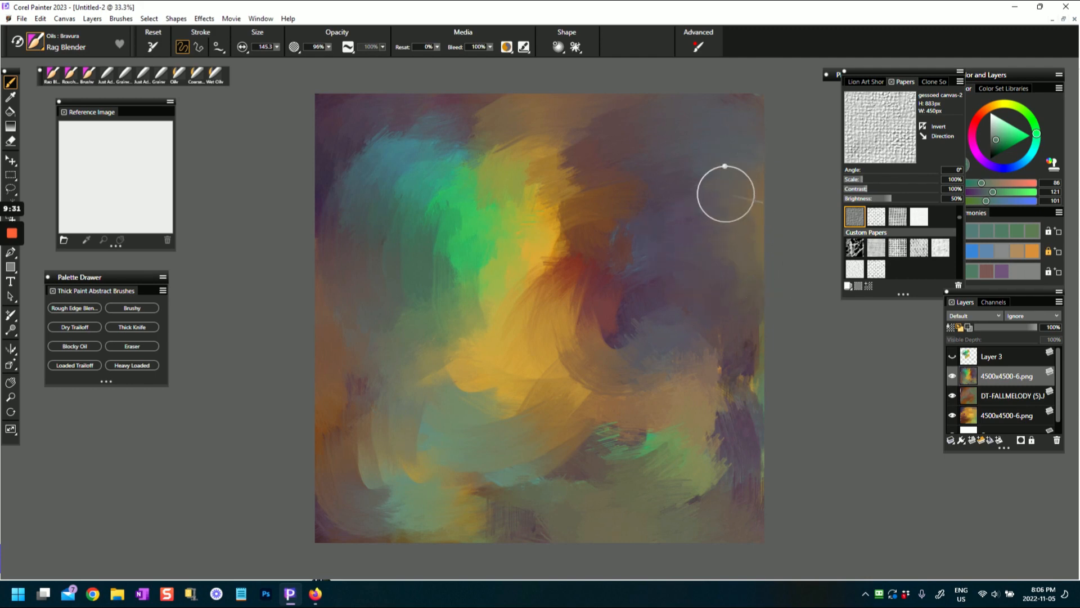
- Blend the right edge and lower-right green and purple strokes, finishing with a stroke up to the red area
mouse_move(737, 330)
mouse_down()
mouse_move(730, 429)
mouse_move(721, 418)
mouse_move(729, 362)
mouse_move(710, 444)
mouse_up()
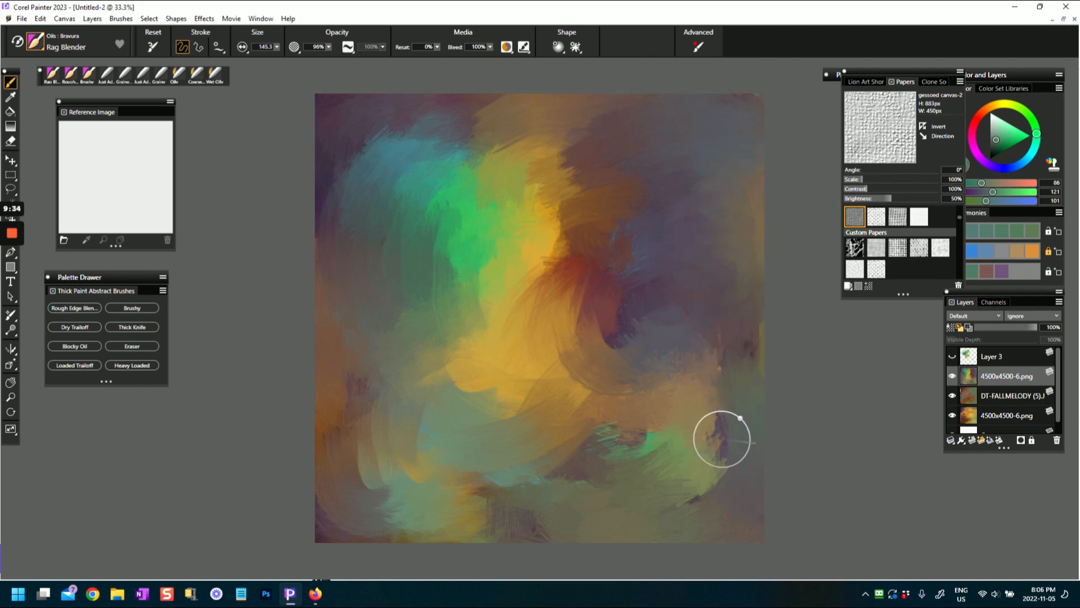
drag(654, 501, 624, 503)
mouse_move(669, 394)
mouse_down()
mouse_move(709, 410)
mouse_move(626, 469)
mouse_up()
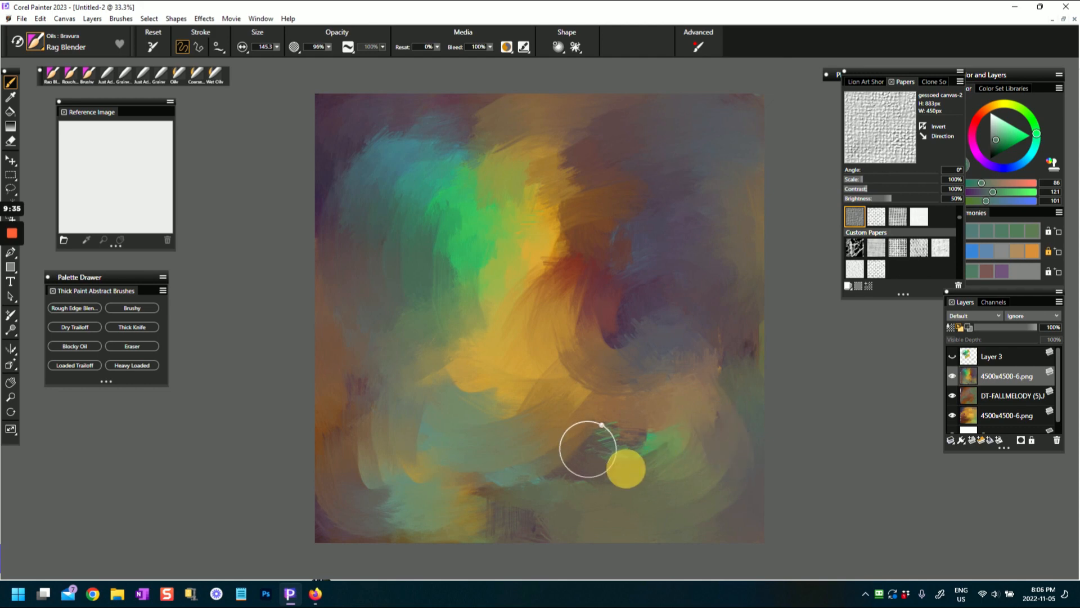
mouse_move(670, 419)
mouse_down()
mouse_move(577, 367)
mouse_move(615, 333)
mouse_move(602, 296)
mouse_up()
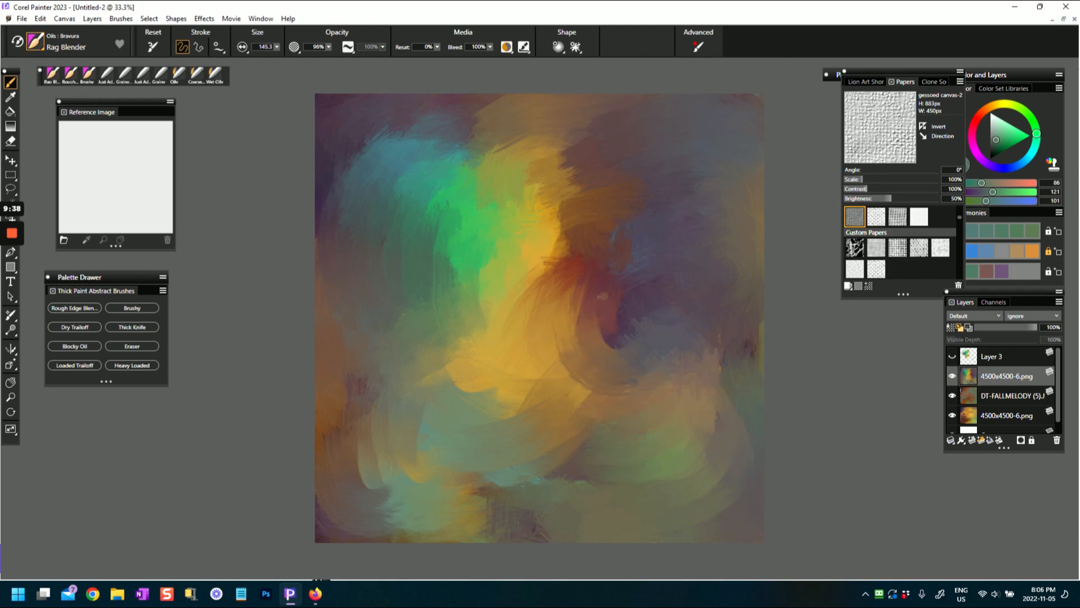
- Blend the central gold, bright green and lower-left blue areas with the Rag Blender, carrying strokes along the red edge
mouse_move(539, 388)
mouse_down()
mouse_move(490, 428)
mouse_move(477, 376)
mouse_up()
mouse_move(462, 480)
mouse_down()
mouse_move(432, 486)
mouse_move(404, 521)
mouse_move(399, 451)
mouse_up()
drag(440, 415, 422, 421)
mouse_move(426, 199)
mouse_down()
mouse_move(473, 125)
mouse_move(422, 136)
mouse_move(370, 216)
mouse_move(379, 134)
mouse_move(481, 232)
mouse_move(477, 193)
mouse_move(459, 255)
mouse_up()
drag(388, 475, 380, 461)
mouse_move(552, 231)
mouse_down()
mouse_move(563, 281)
mouse_move(575, 232)
mouse_move(553, 232)
mouse_move(543, 331)
mouse_up()
mouse_move(505, 259)
mouse_down()
mouse_move(524, 339)
mouse_move(441, 351)
mouse_up()
drag(524, 363, 435, 378)
drag(563, 199, 568, 293)
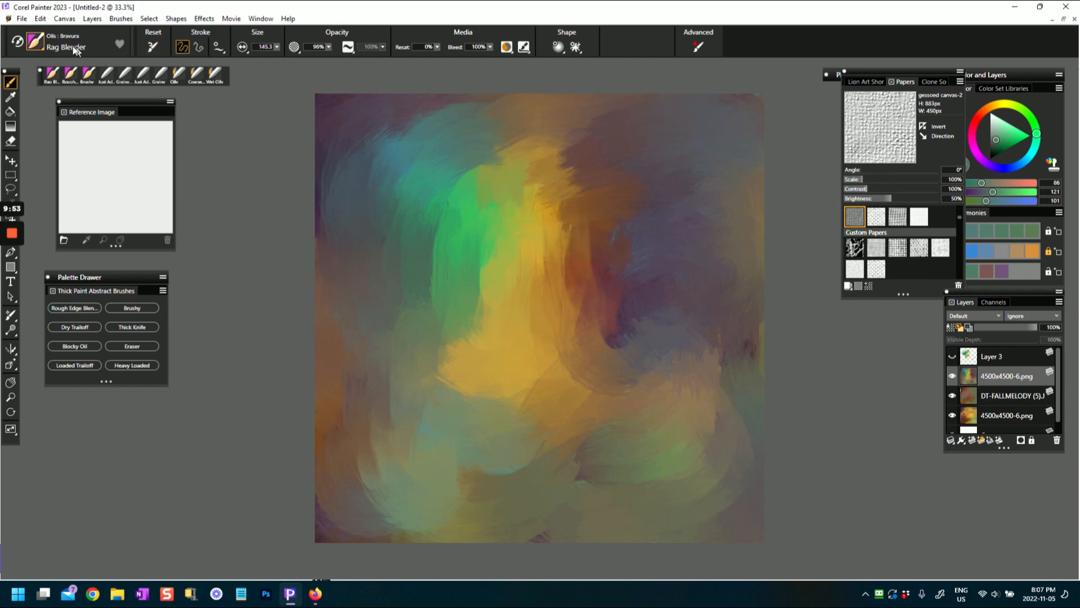
- Switch to the Bravura Messy Oil brush at size 163.6 and sweep the green into the gold and down the upper-left teal area
click(36, 41)
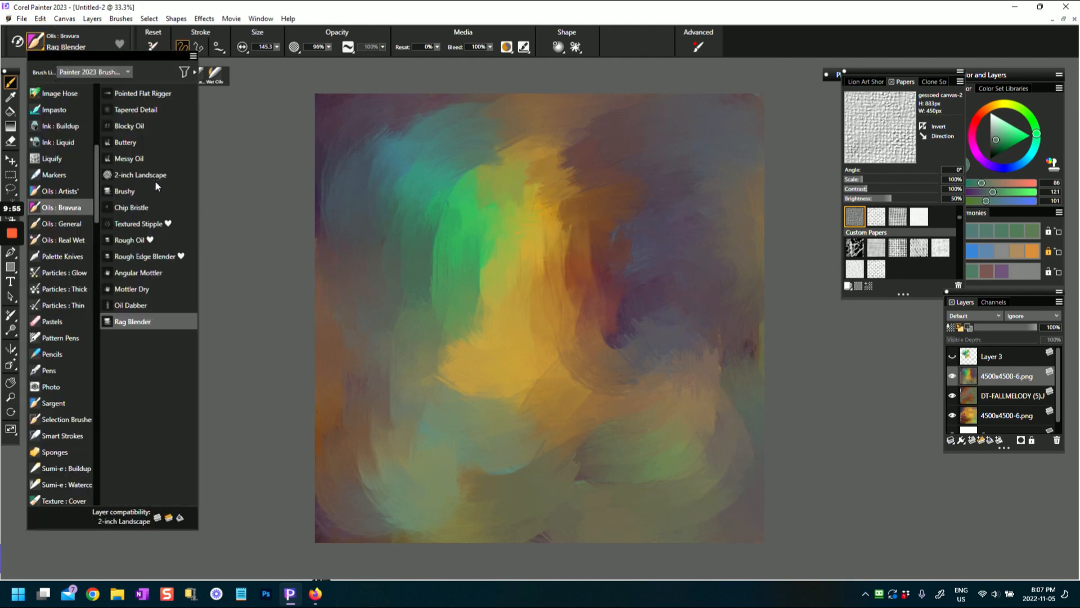
click(135, 161)
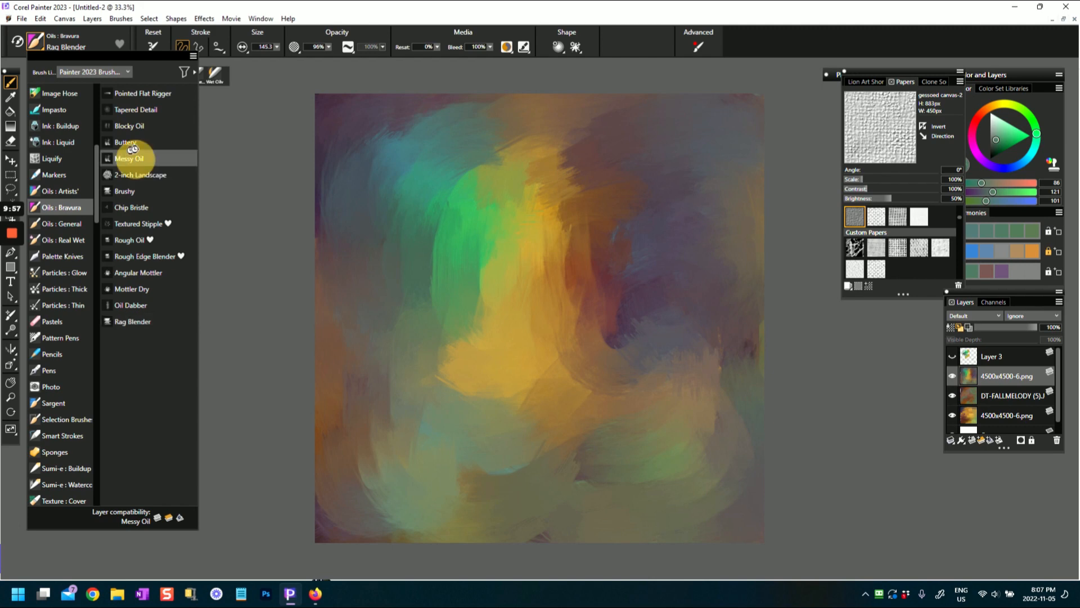
mouse_move(465, 267)
mouse_down()
mouse_move(449, 300)
mouse_move(456, 311)
mouse_move(486, 263)
mouse_move(468, 300)
mouse_move(485, 307)
mouse_move(468, 308)
mouse_move(508, 321)
mouse_move(487, 341)
mouse_move(507, 281)
mouse_move(470, 303)
mouse_move(467, 262)
mouse_move(441, 236)
mouse_move(456, 204)
mouse_move(520, 164)
mouse_move(427, 235)
mouse_move(440, 257)
mouse_move(493, 236)
mouse_move(502, 202)
mouse_move(538, 179)
mouse_move(508, 159)
mouse_move(535, 281)
mouse_move(536, 263)
mouse_move(494, 292)
mouse_move(472, 281)
mouse_up()
mouse_move(498, 328)
mouse_down()
mouse_move(465, 373)
mouse_move(436, 353)
mouse_up()
mouse_move(436, 354)
mouse_down()
mouse_move(497, 331)
mouse_move(436, 354)
mouse_up()
mouse_move(482, 218)
mouse_down()
mouse_move(572, 146)
mouse_move(498, 195)
mouse_move(579, 178)
mouse_up()
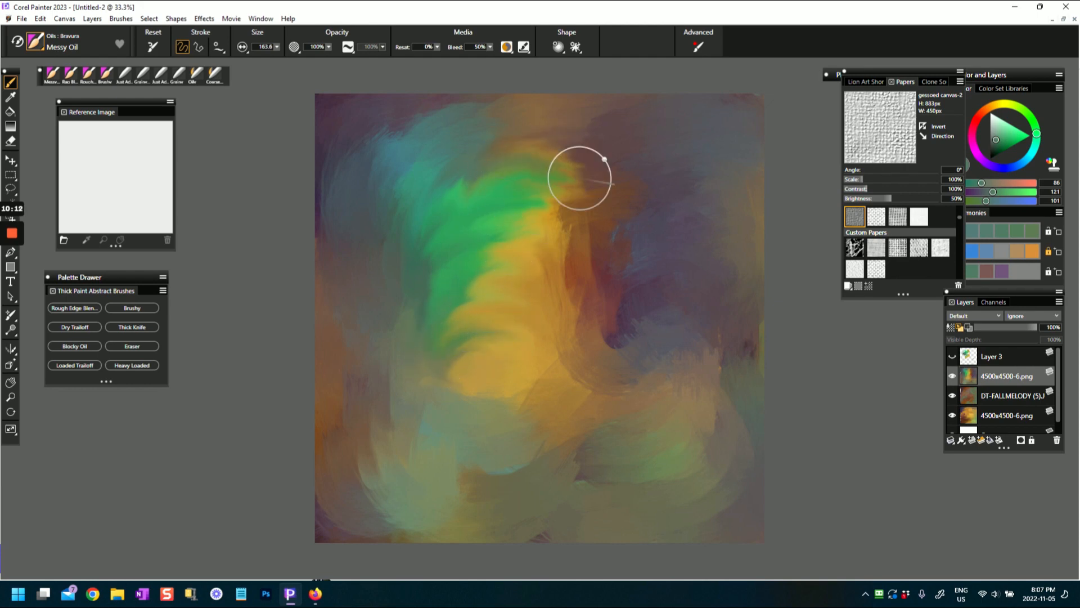
mouse_move(409, 142)
mouse_down()
mouse_move(345, 262)
mouse_move(388, 345)
mouse_up()
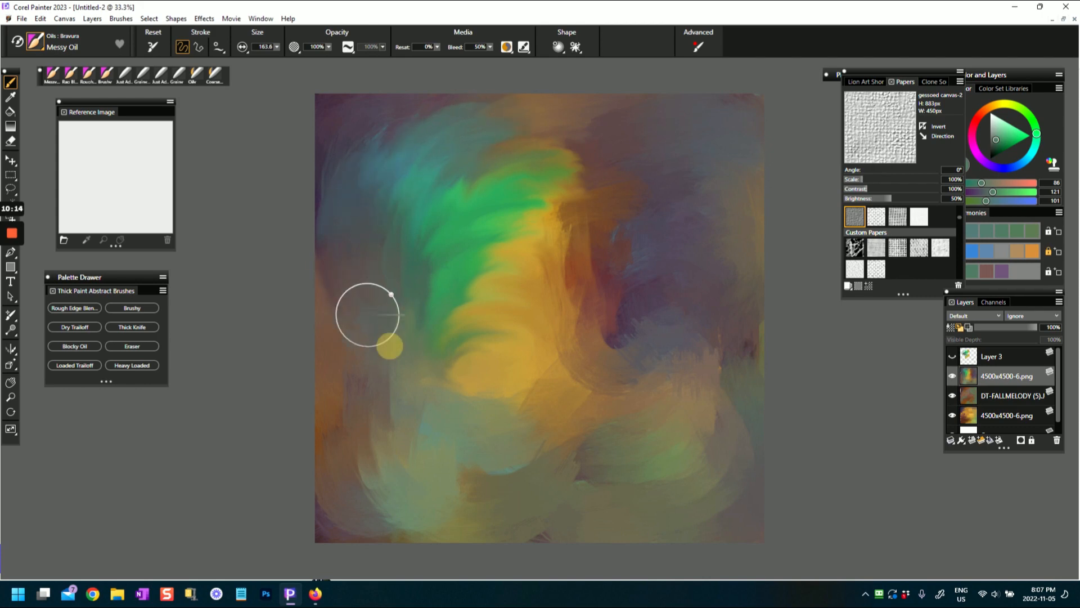
- Switch to the Just Add Water blender at size 155.7 and soften the green and gold strokes in the upper centre
click(37, 38)
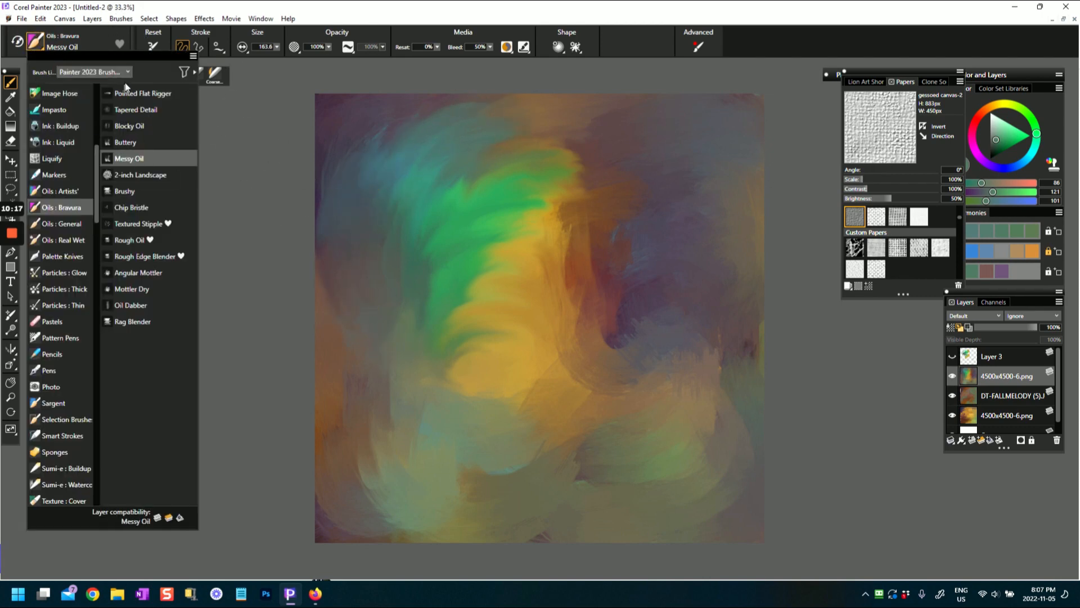
click(395, 156)
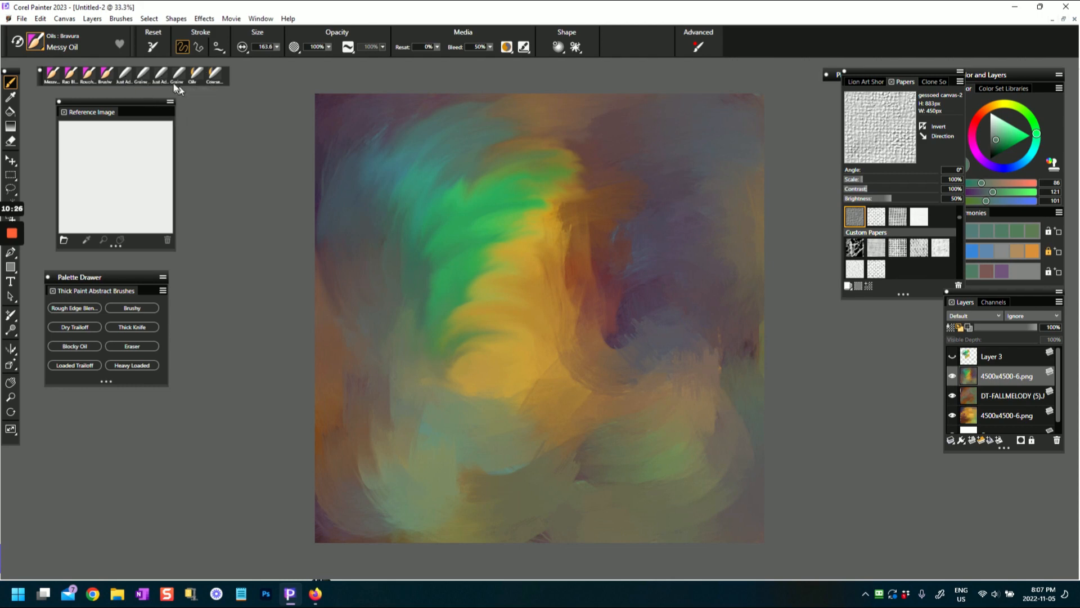
click(161, 73)
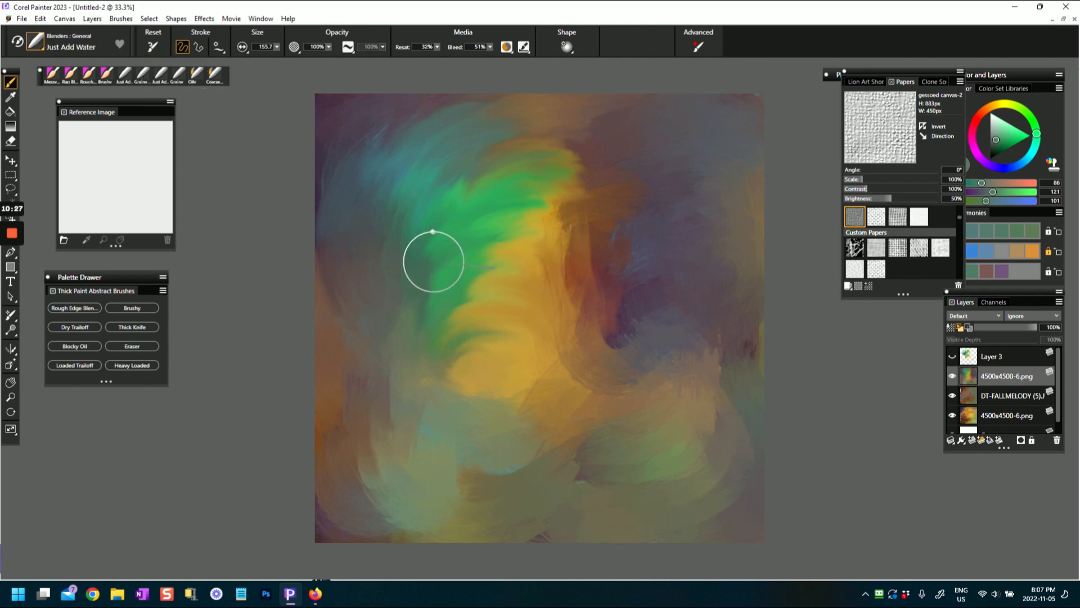
mouse_move(461, 257)
mouse_down()
mouse_move(456, 277)
mouse_move(436, 280)
mouse_move(505, 342)
mouse_up()
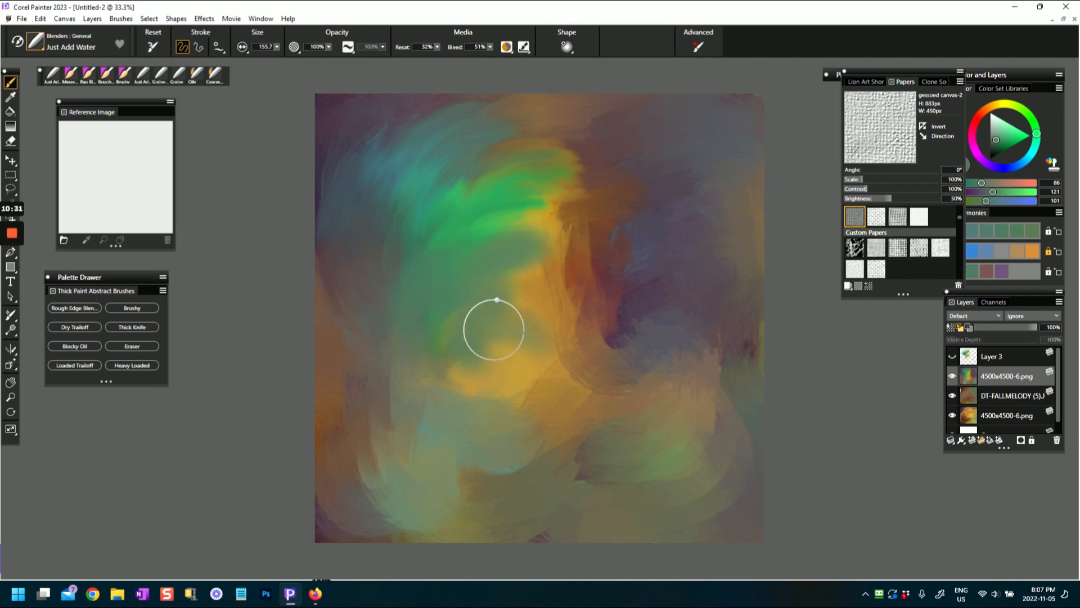
drag(481, 205, 415, 218)
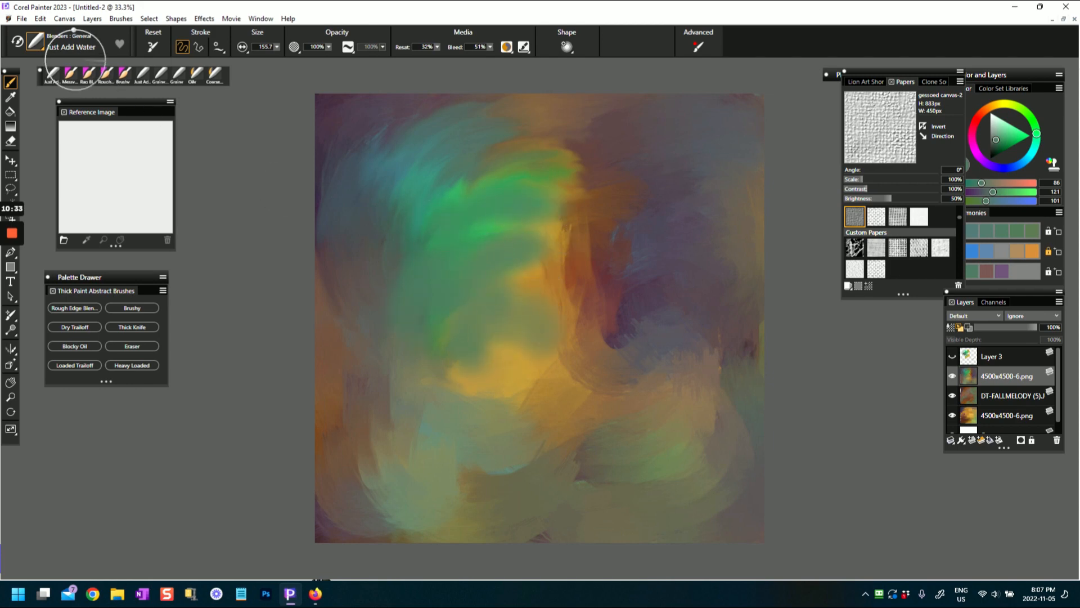
drag(509, 170, 481, 183)
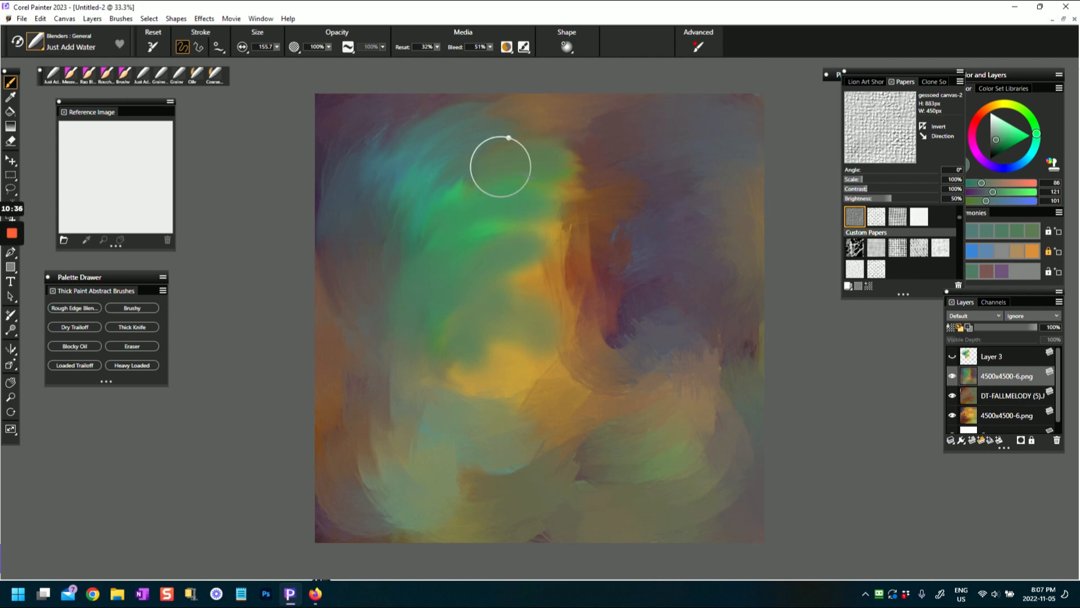
- Soften the top centre, the left side, the lower-left corner and the central gold area with Just Add Water
drag(503, 127, 544, 124)
mouse_move(408, 177)
mouse_down()
mouse_move(422, 231)
mouse_move(368, 364)
mouse_up()
mouse_move(351, 438)
mouse_down()
mouse_move(371, 463)
mouse_move(347, 516)
mouse_up()
drag(414, 411, 418, 459)
drag(466, 372, 450, 392)
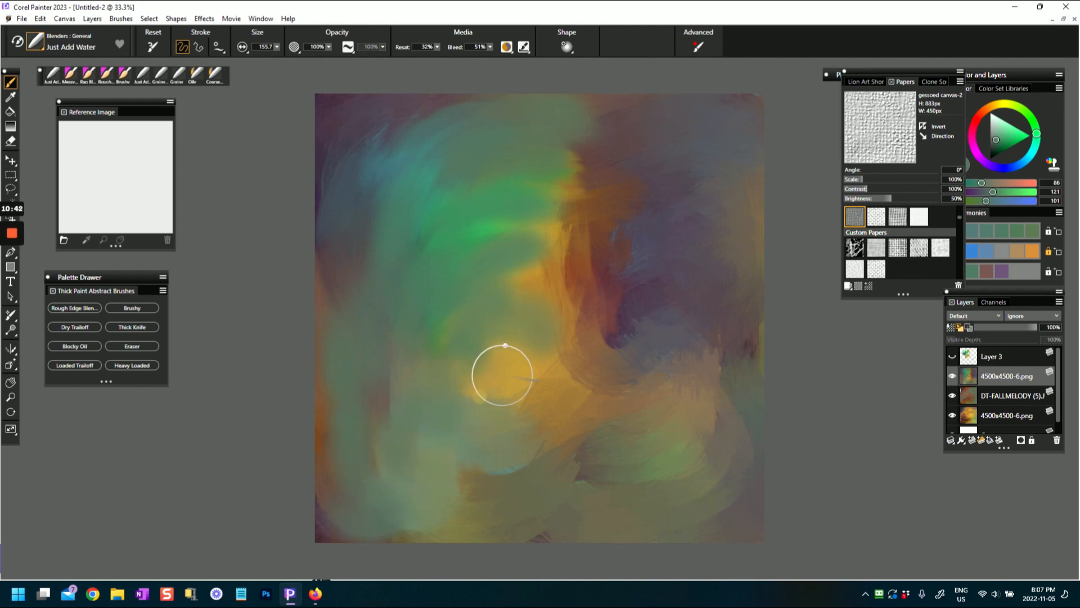
mouse_move(518, 370)
mouse_down()
mouse_move(545, 381)
mouse_move(560, 368)
mouse_up()
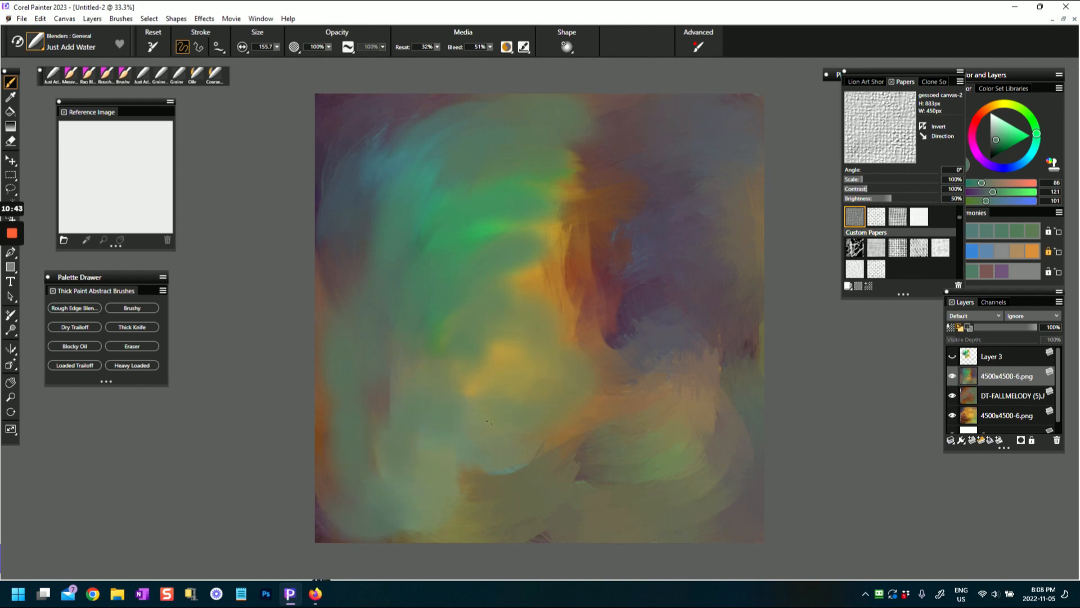
- Smooth the lower-left and upper-left areas, the green centre and the purple upper-right corner with Just Add Water
drag(436, 505, 460, 527)
drag(420, 163, 460, 124)
drag(376, 204, 354, 304)
mouse_move(465, 277)
mouse_down()
mouse_move(544, 217)
mouse_move(521, 217)
mouse_up()
mouse_move(607, 169)
mouse_down()
mouse_move(624, 121)
mouse_move(671, 105)
mouse_up()
drag(676, 149, 754, 148)
- Soften the red and orange area right of centre, the upper-left teal and the lower-left edge of the painting
mouse_move(582, 216)
mouse_down()
mouse_move(644, 191)
mouse_move(670, 306)
mouse_move(636, 340)
mouse_up()
drag(511, 268, 571, 252)
mouse_move(396, 236)
mouse_down()
mouse_move(422, 212)
mouse_move(436, 162)
mouse_up()
drag(423, 141, 361, 131)
drag(372, 424, 370, 514)
mouse_move(434, 524)
mouse_down()
mouse_move(335, 518)
mouse_move(429, 524)
mouse_up()
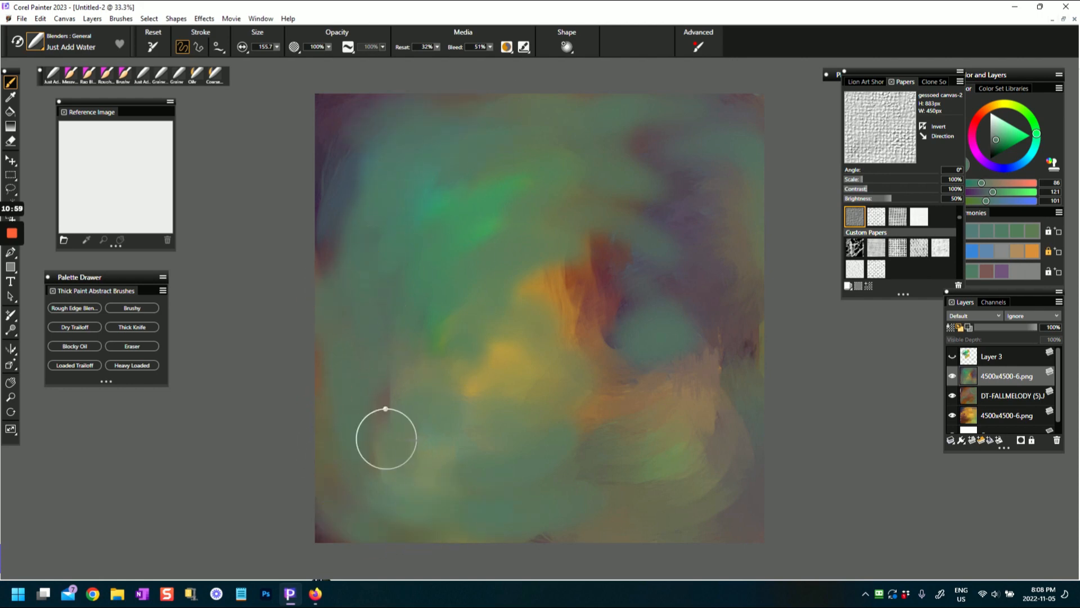
- Blend the lower-left patch, the bottom edge and the whole right side of the painting with Just Add Water
drag(401, 401, 388, 467)
drag(523, 516, 596, 520)
mouse_move(689, 297)
mouse_down()
mouse_move(716, 311)
mouse_move(735, 421)
mouse_up()
mouse_move(694, 386)
mouse_down()
mouse_move(685, 530)
mouse_move(732, 489)
mouse_up()
mouse_move(732, 263)
mouse_down()
mouse_move(738, 372)
mouse_move(720, 421)
mouse_up()
drag(703, 290, 675, 299)
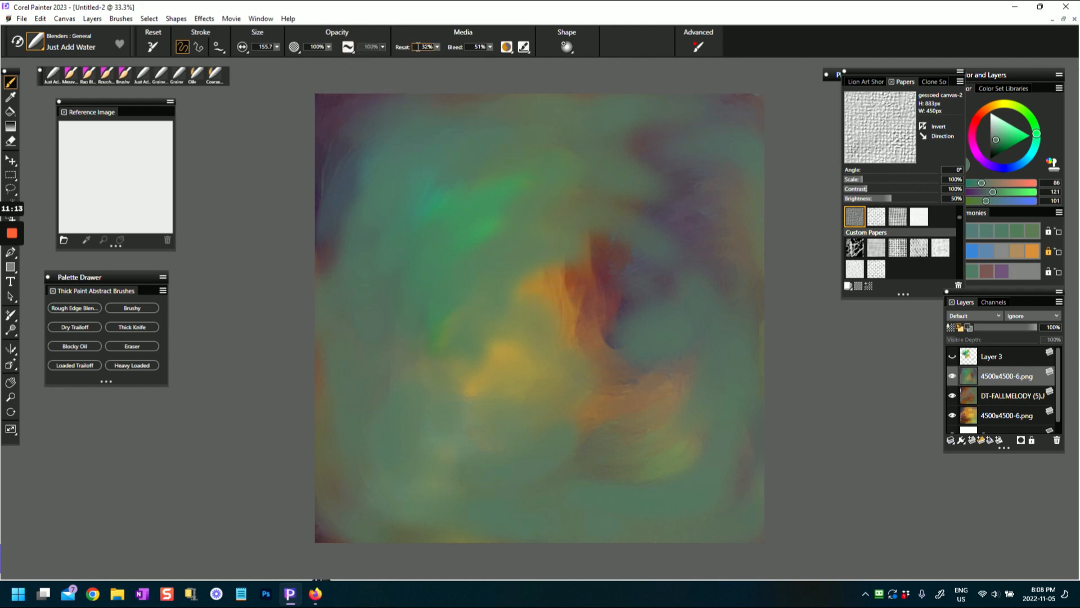
- Set the Just Add Water brush's Reset to 0% and smear the orange and yellow through the centre and lower-left area
click(437, 48)
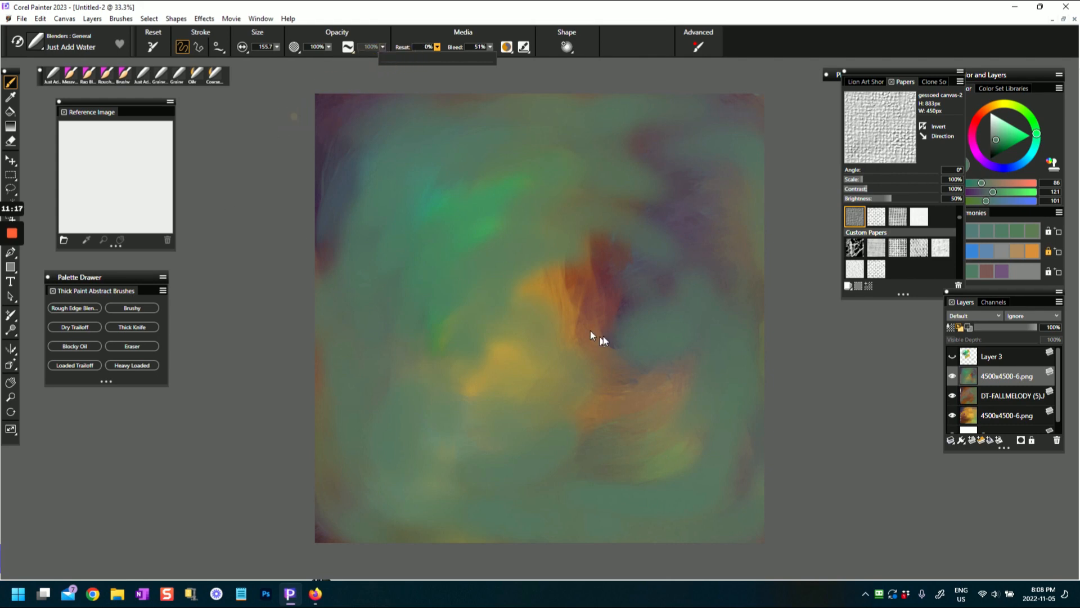
click(562, 330)
drag(531, 292, 566, 284)
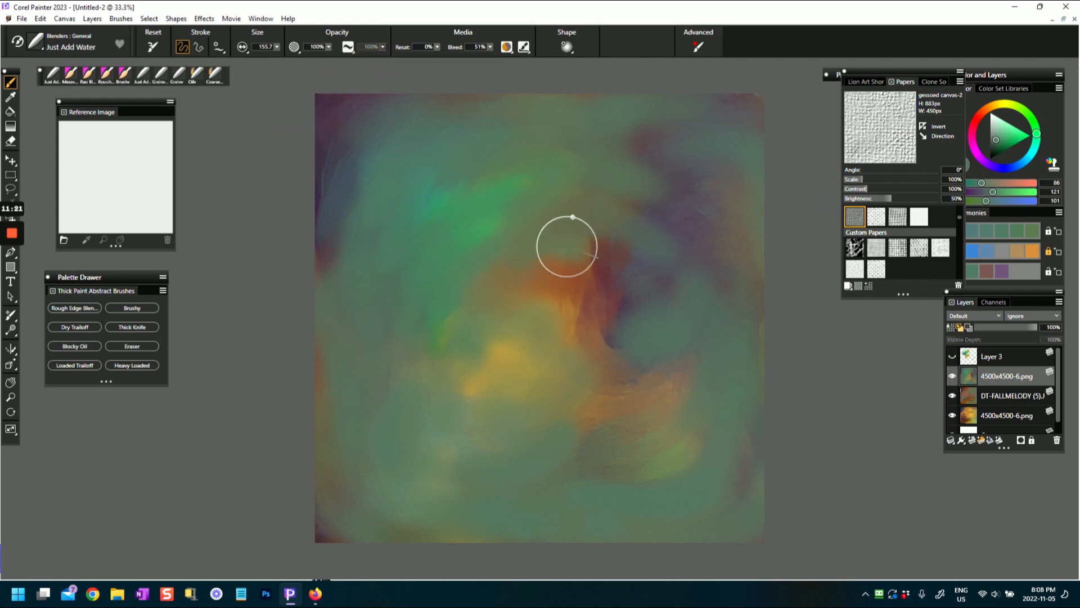
mouse_move(579, 273)
mouse_down()
mouse_move(550, 314)
mouse_move(589, 307)
mouse_move(567, 325)
mouse_move(543, 401)
mouse_move(511, 409)
mouse_up()
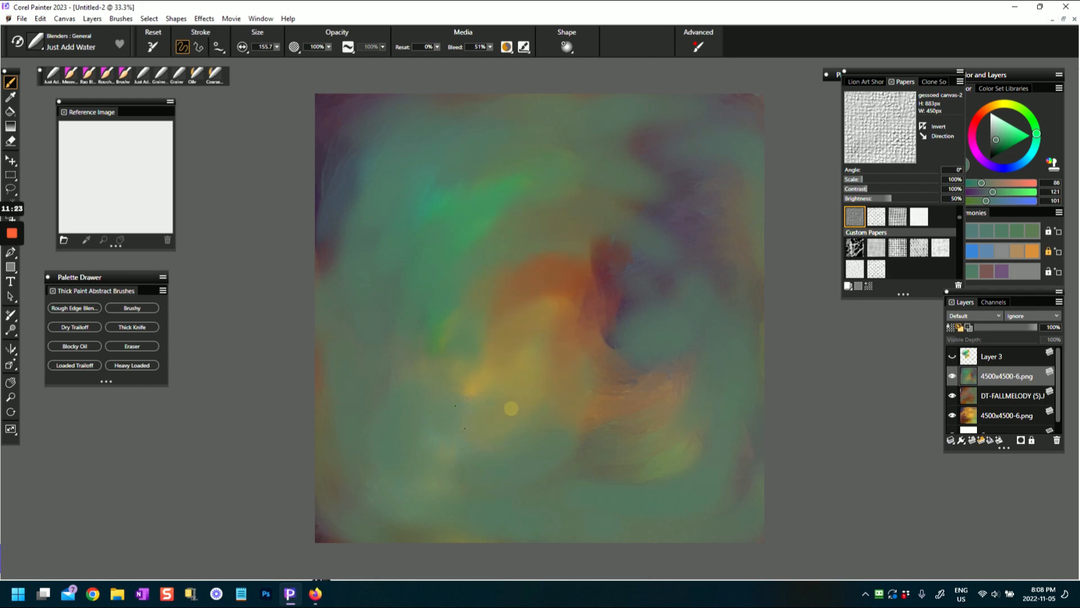
mouse_move(433, 383)
mouse_down()
mouse_move(413, 312)
mouse_move(465, 311)
mouse_move(510, 359)
mouse_move(481, 475)
mouse_up()
drag(498, 383, 402, 437)
drag(552, 428, 489, 476)
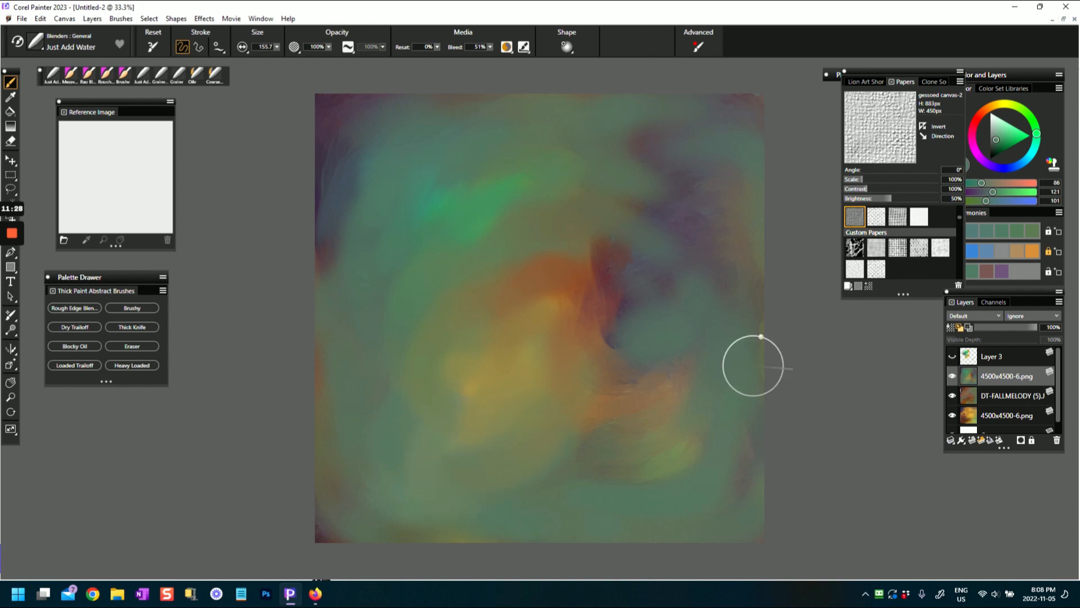
- Blend the lower centre, the dark patch right of centre and the bright green streak with Just Add Water
drag(548, 498, 661, 456)
mouse_move(550, 469)
mouse_down()
mouse_move(425, 503)
mouse_move(448, 512)
mouse_up()
mouse_move(603, 367)
mouse_down()
mouse_move(641, 306)
mouse_move(675, 344)
mouse_up()
drag(621, 301, 695, 292)
drag(600, 267, 672, 238)
mouse_move(618, 242)
mouse_down()
mouse_move(692, 197)
mouse_move(591, 253)
mouse_move(564, 242)
mouse_up()
drag(474, 231, 588, 175)
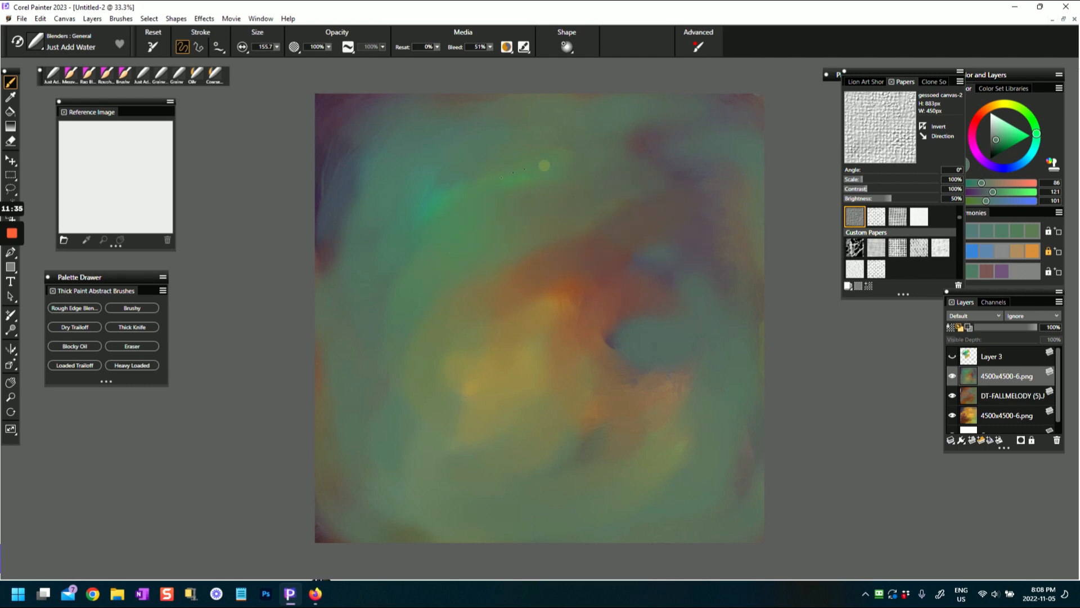
- Smear the left edge, the upper-left green, the top of the red-orange area and the teal patch right of centre
mouse_move(341, 250)
mouse_down()
mouse_move(335, 350)
mouse_move(354, 481)
mouse_up()
mouse_move(470, 179)
mouse_down()
mouse_move(453, 145)
mouse_move(408, 205)
mouse_move(397, 128)
mouse_move(405, 169)
mouse_move(347, 214)
mouse_up()
drag(588, 248, 489, 272)
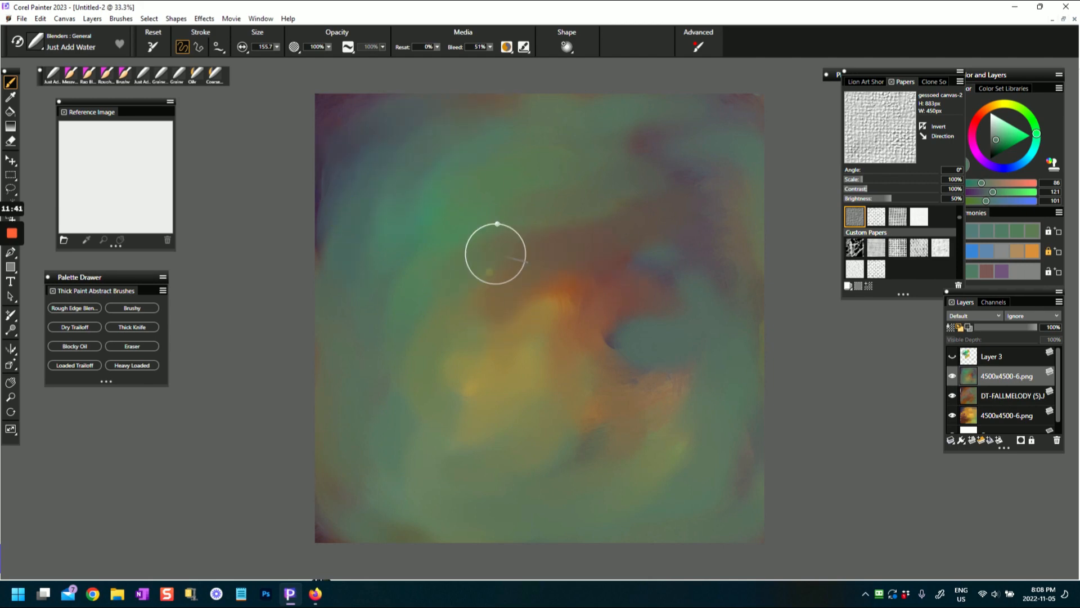
drag(598, 241, 513, 251)
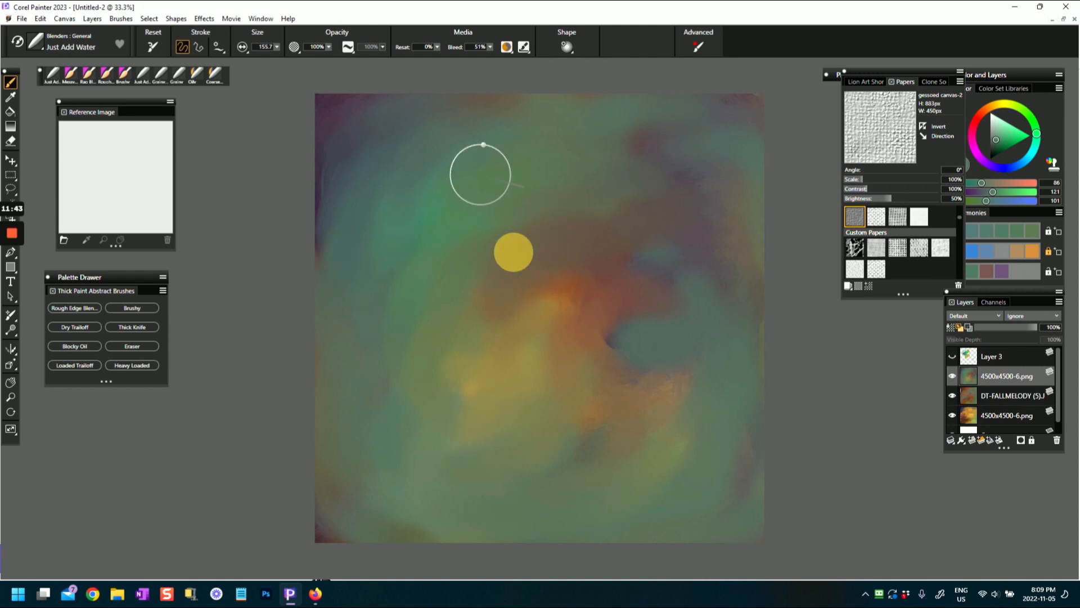
mouse_move(646, 197)
mouse_down()
mouse_move(641, 164)
mouse_move(659, 127)
mouse_up()
mouse_move(697, 263)
mouse_down()
mouse_move(707, 265)
mouse_move(728, 339)
mouse_move(630, 347)
mouse_move(692, 347)
mouse_move(707, 375)
mouse_up()
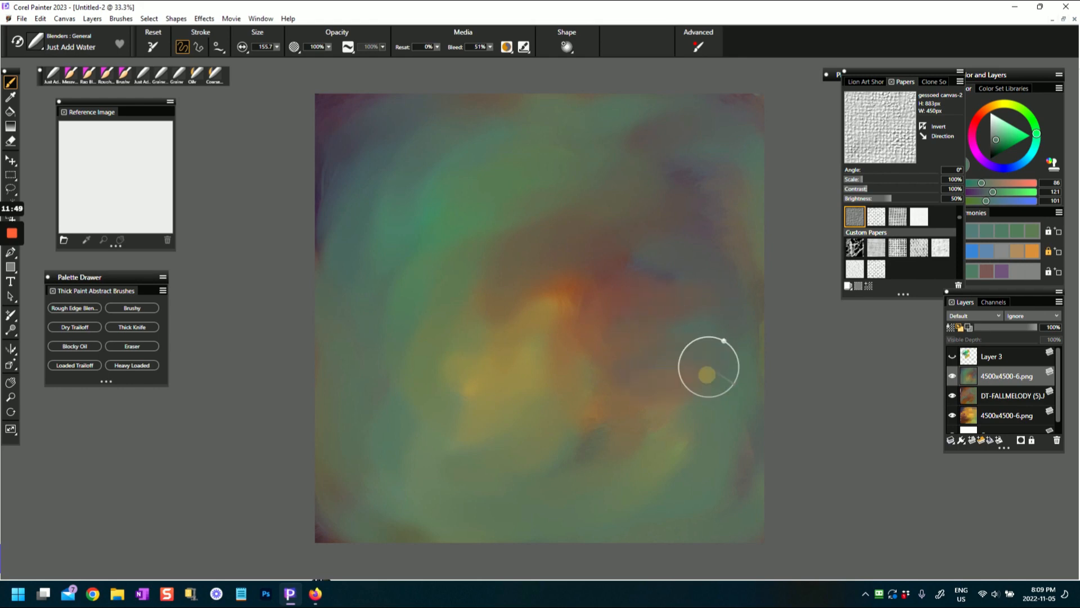
- Blend the central yellow, the lower-left and upper-left areas, the red area and the right and bottom edges
mouse_move(478, 363)
mouse_down()
mouse_move(492, 388)
mouse_move(531, 352)
mouse_up()
mouse_move(469, 391)
mouse_down()
mouse_move(477, 421)
mouse_move(425, 497)
mouse_move(352, 524)
mouse_up()
mouse_move(559, 308)
mouse_down()
mouse_move(514, 306)
mouse_move(450, 340)
mouse_up()
mouse_move(471, 175)
mouse_down()
mouse_move(455, 146)
mouse_move(414, 204)
mouse_up()
mouse_move(550, 104)
mouse_down()
mouse_move(379, 163)
mouse_move(322, 241)
mouse_up()
mouse_move(613, 332)
mouse_down()
mouse_move(603, 247)
mouse_move(641, 225)
mouse_up()
drag(711, 144, 699, 154)
mouse_move(747, 261)
mouse_down()
mouse_move(692, 426)
mouse_move(535, 466)
mouse_move(681, 460)
mouse_move(365, 523)
mouse_up()
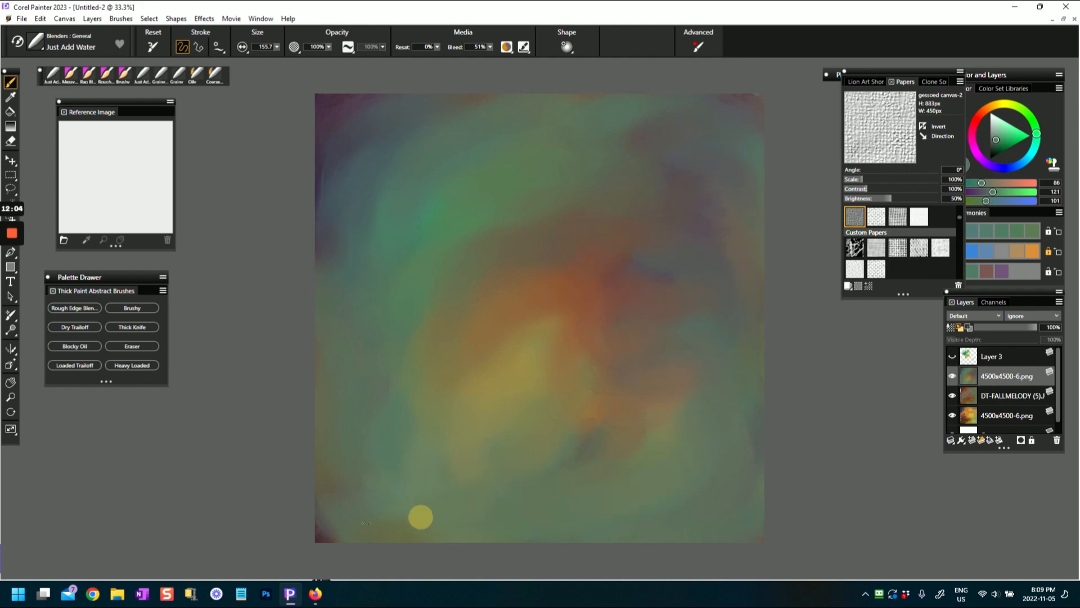
- Soften the boundary between the orange arc and the green on its left, and smooth the painting's upper-right corner
mouse_move(530, 331)
mouse_down()
mouse_move(466, 400)
mouse_move(432, 351)
mouse_up()
drag(472, 290, 416, 374)
drag(461, 289, 423, 391)
mouse_move(620, 151)
mouse_down()
mouse_move(602, 182)
mouse_move(707, 107)
mouse_move(747, 150)
mouse_move(733, 221)
mouse_move(751, 197)
mouse_up()
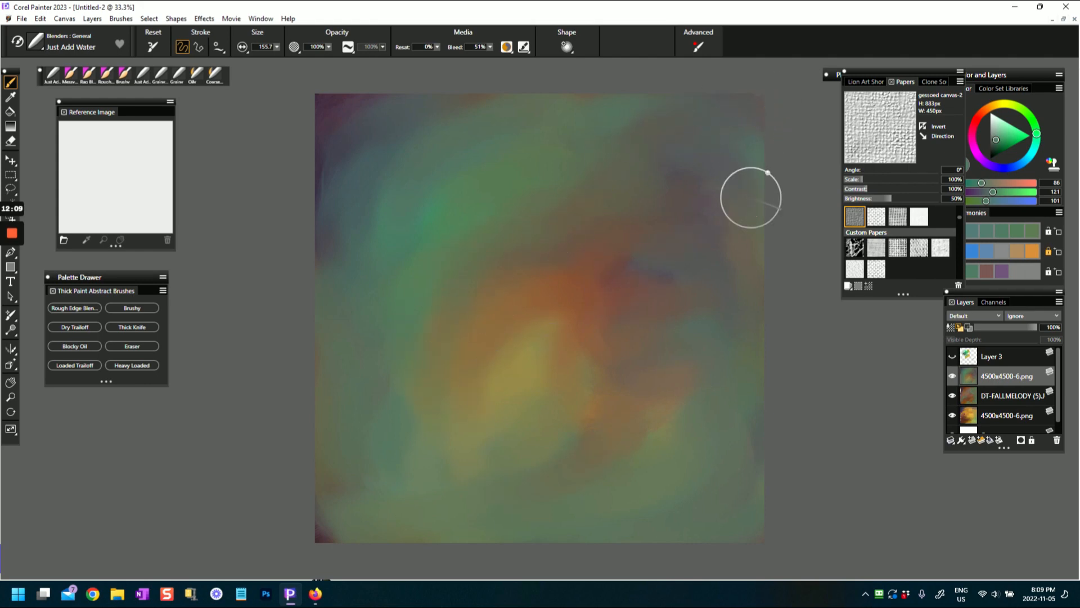
- Smooth the orange and brown area around and below the centre, and set the paper angle to 92°
scroll(672, 287, up, 5)
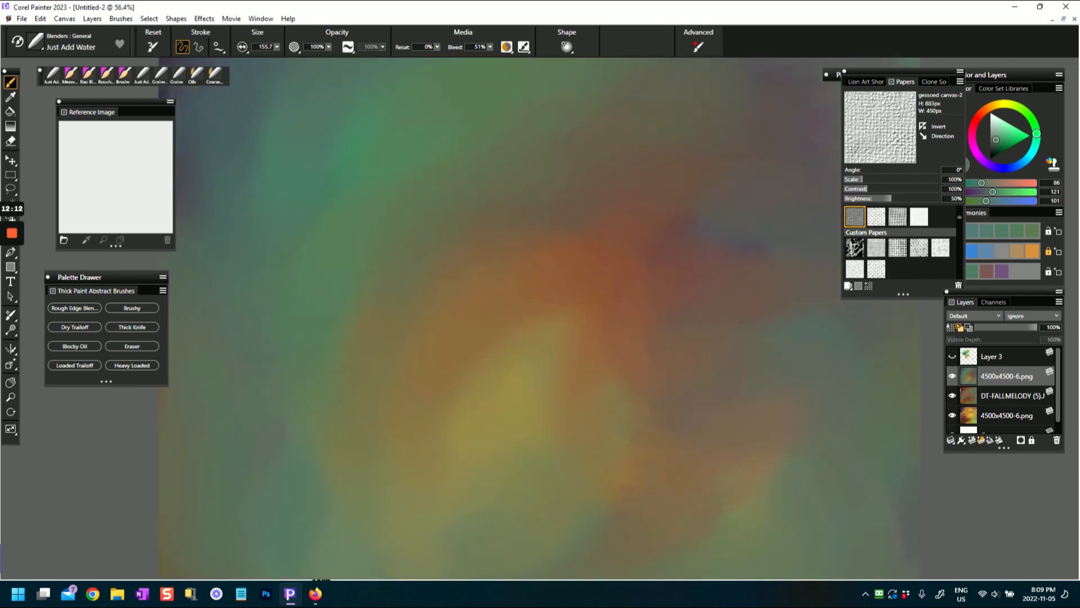
mouse_move(597, 294)
mouse_down()
mouse_move(641, 337)
mouse_move(648, 410)
mouse_up()
drag(733, 502, 592, 511)
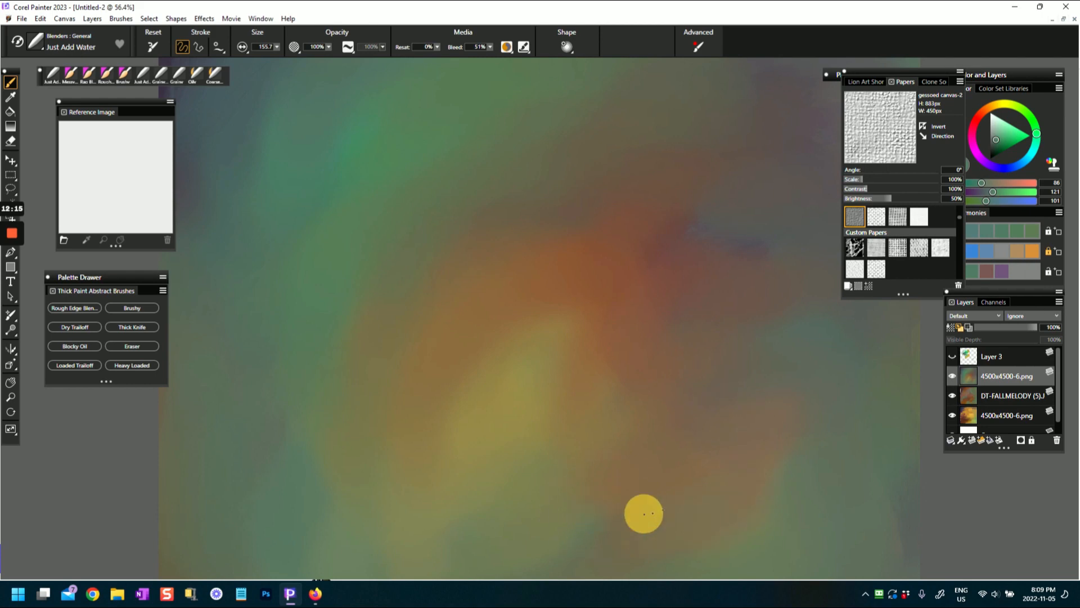
drag(861, 170, 868, 169)
click(656, 367)
drag(533, 523, 468, 518)
drag(320, 450, 253, 408)
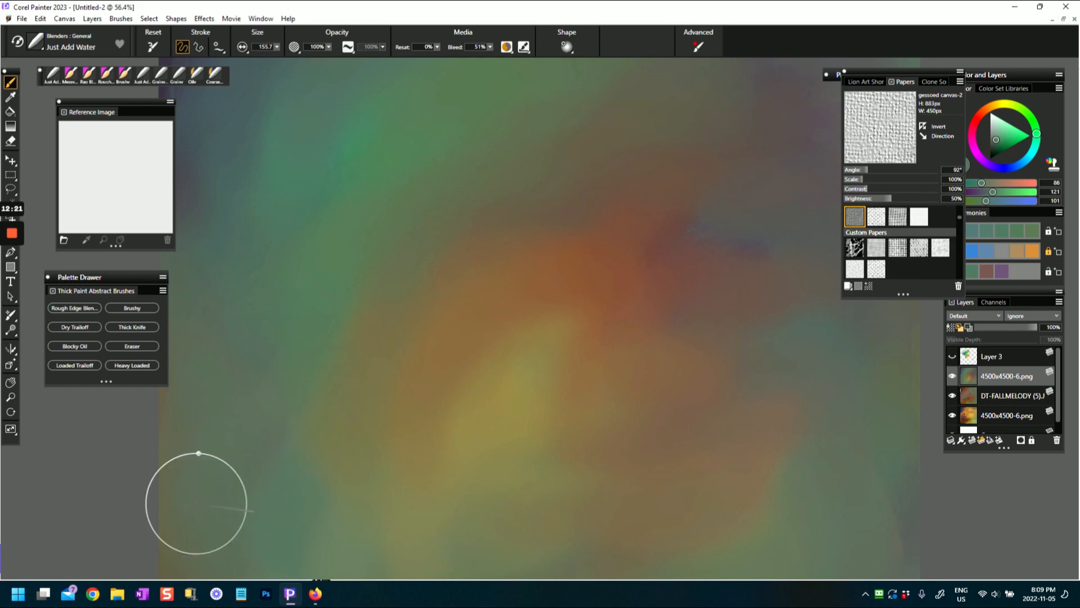
- Smear the green upper-left area with diagonal strokes and blend it into the top of the orange arc
drag(283, 236, 378, 144)
drag(287, 211, 383, 135)
drag(333, 214, 408, 129)
drag(329, 273, 427, 180)
drag(385, 281, 607, 202)
- Blend the blue spot beside the red area, the right edge and the lower orange and green areas
click(814, 289)
drag(872, 349, 878, 489)
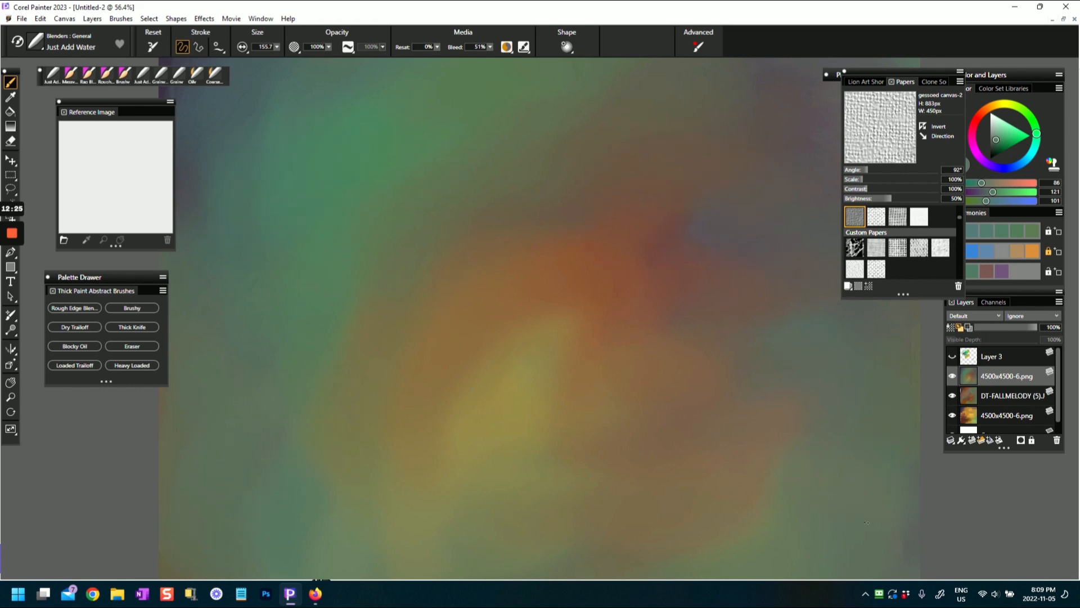
click(752, 470)
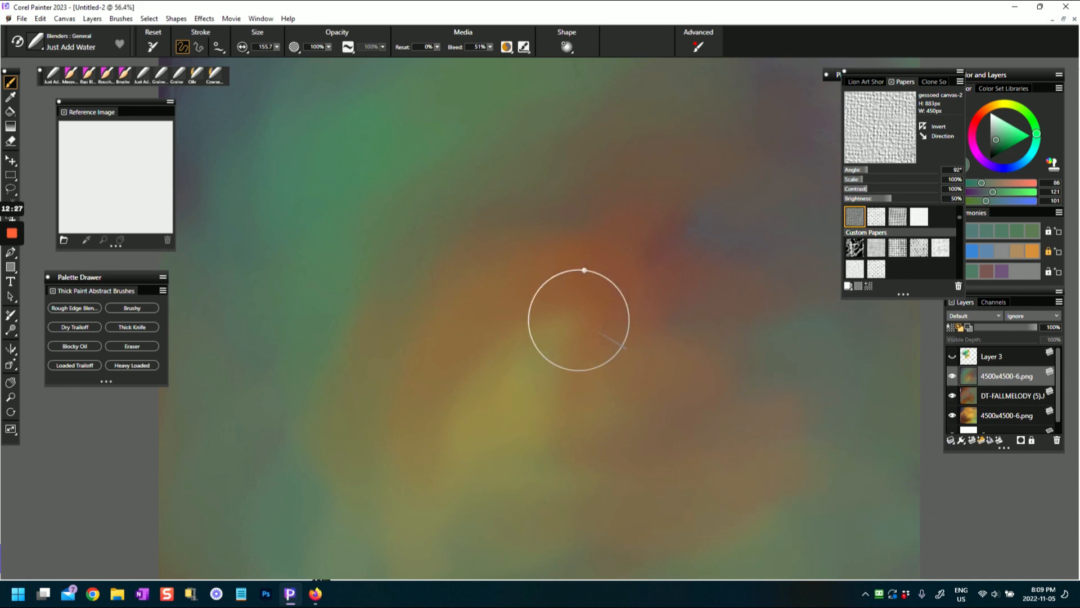
click(687, 211)
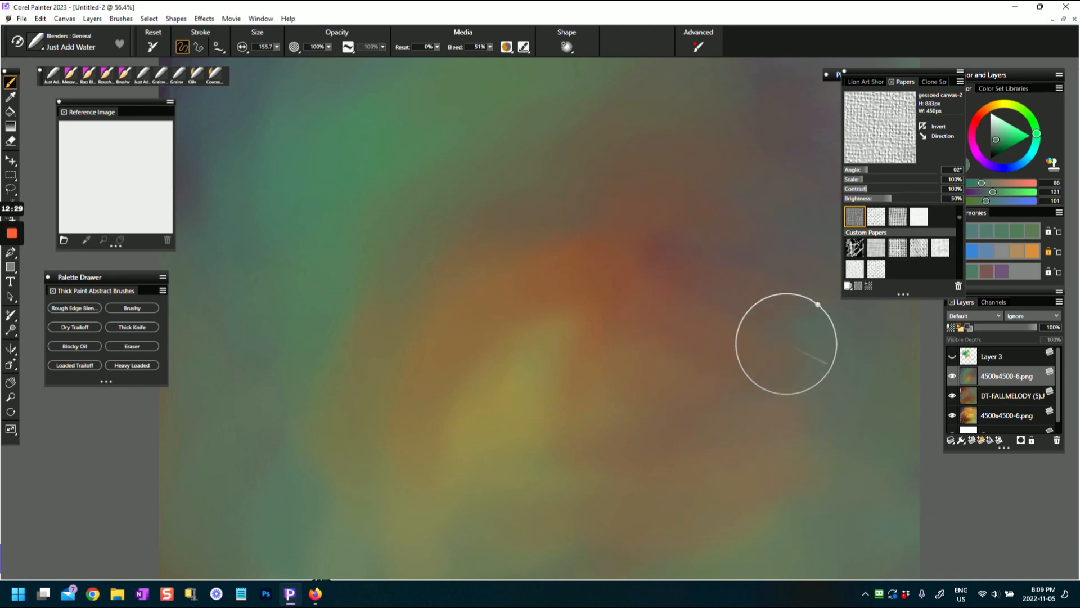
mouse_move(443, 353)
mouse_down()
mouse_move(431, 427)
mouse_move(210, 501)
mouse_move(152, 493)
mouse_up()
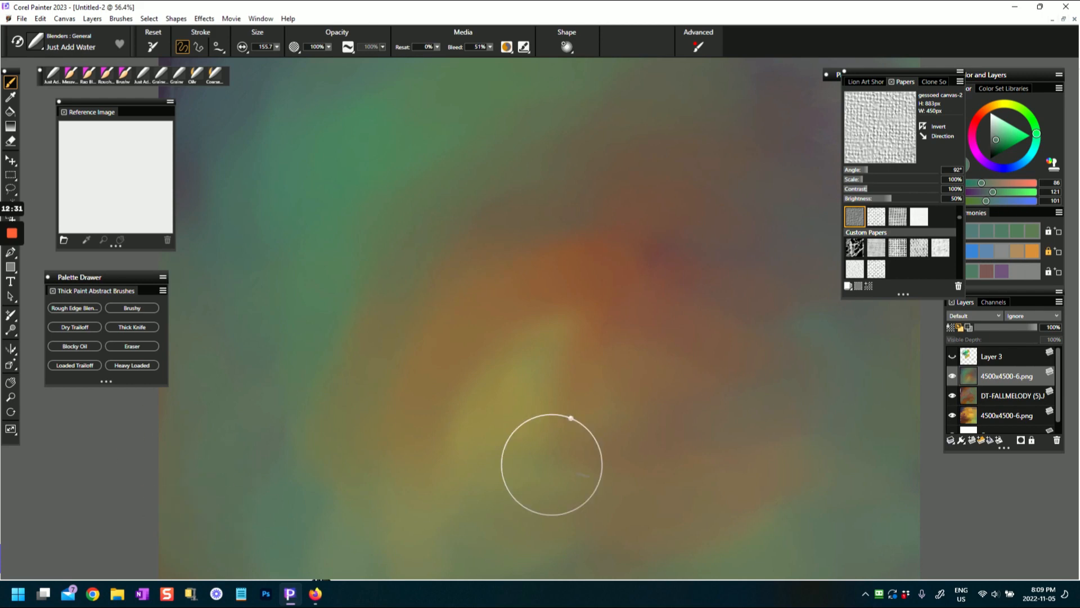
mouse_move(651, 495)
mouse_down()
mouse_move(827, 512)
mouse_move(876, 447)
mouse_move(888, 378)
mouse_up()
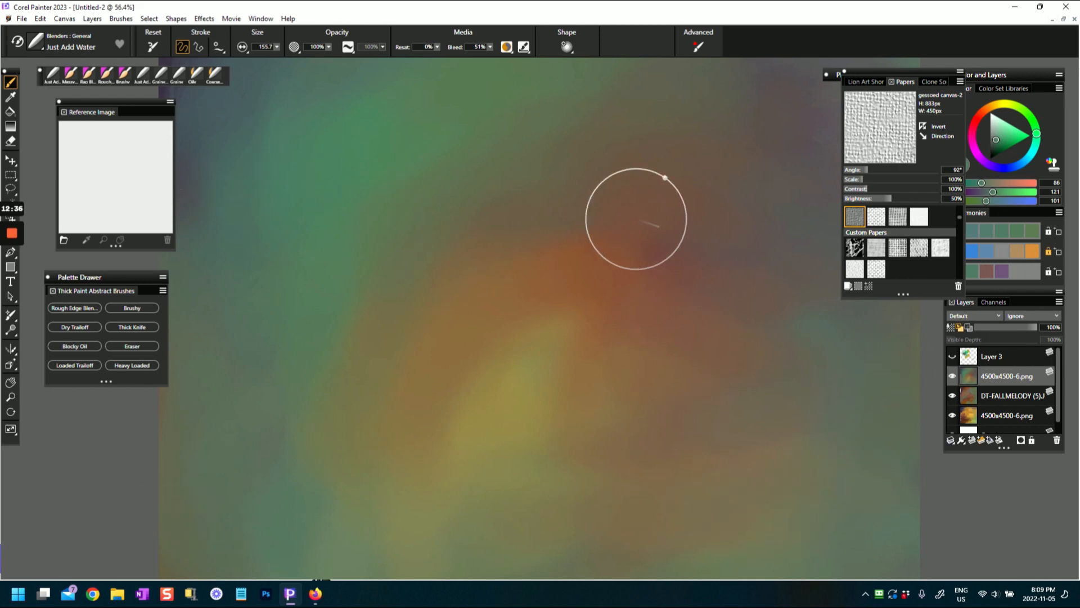
- Sweep diagonal blending strokes through the upper-left green and soften the orange centre and the purple area on the right
scroll(550, 326, down, 4)
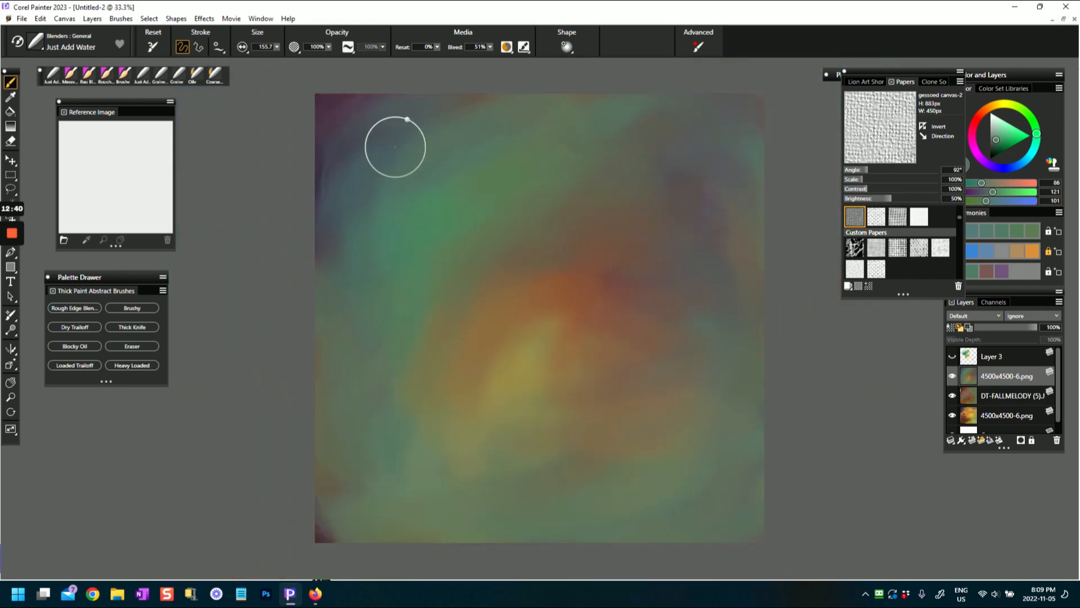
drag(374, 164, 429, 146)
drag(390, 195, 503, 141)
drag(410, 241, 593, 181)
drag(573, 315, 684, 307)
mouse_move(709, 229)
mouse_down()
mouse_move(698, 191)
mouse_move(719, 227)
mouse_up()
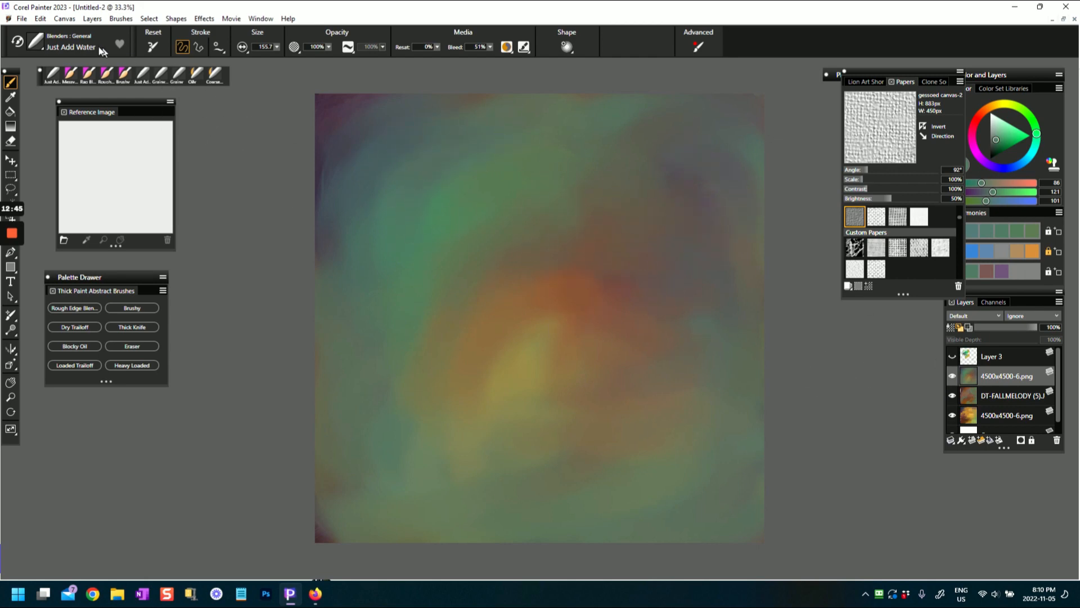
- Switch to the Knife blender, make a test stroke in the painting's upper-left area and set the Reset to 30%
click(40, 39)
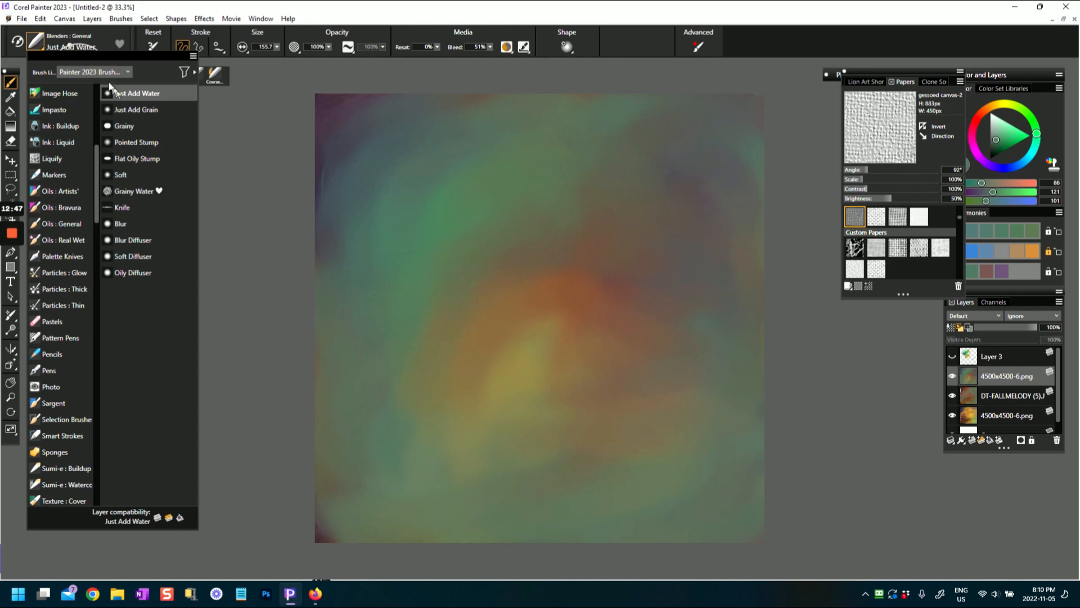
click(124, 208)
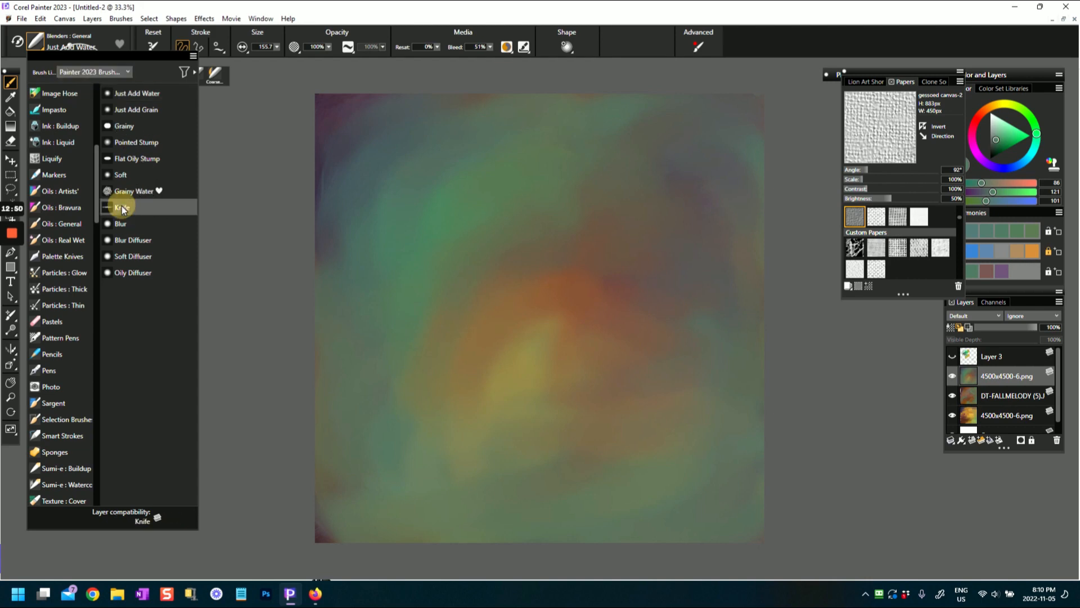
click(1013, 165)
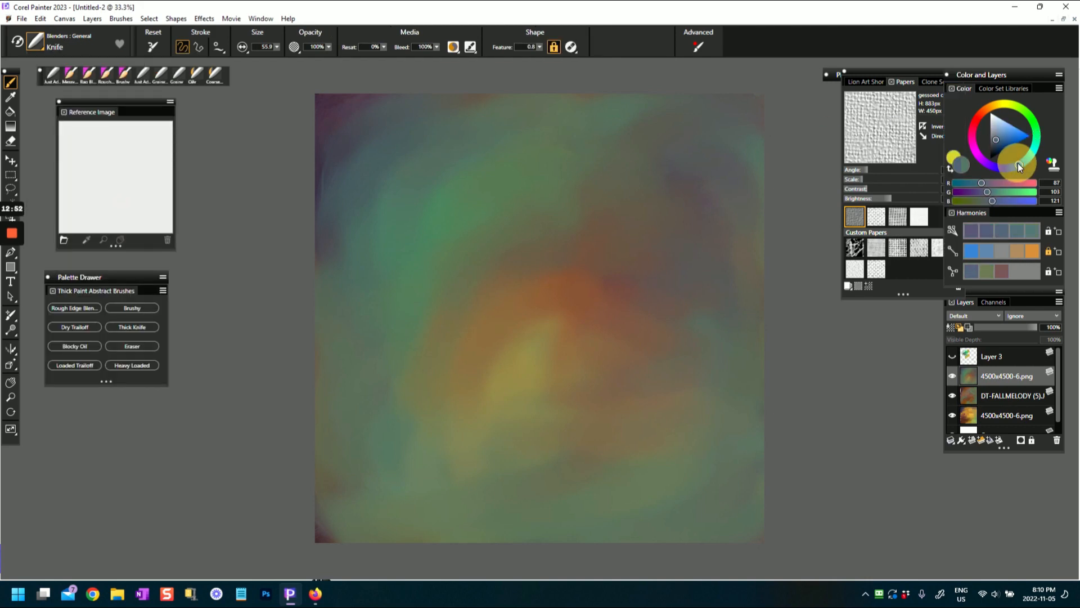
drag(394, 162, 378, 193)
drag(384, 48, 425, 53)
- Sample the dark purple from the painting's upper-left corner and lay Knife strokes beside it
click(370, 179)
mouse_move(375, 190)
mouse_down()
mouse_move(373, 200)
mouse_move(401, 157)
mouse_move(371, 184)
mouse_move(388, 131)
mouse_up()
alt+click(336, 115)
drag(365, 183, 393, 116)
drag(361, 178, 356, 155)
mouse_move(366, 234)
mouse_down()
mouse_move(397, 189)
mouse_move(384, 158)
mouse_up()
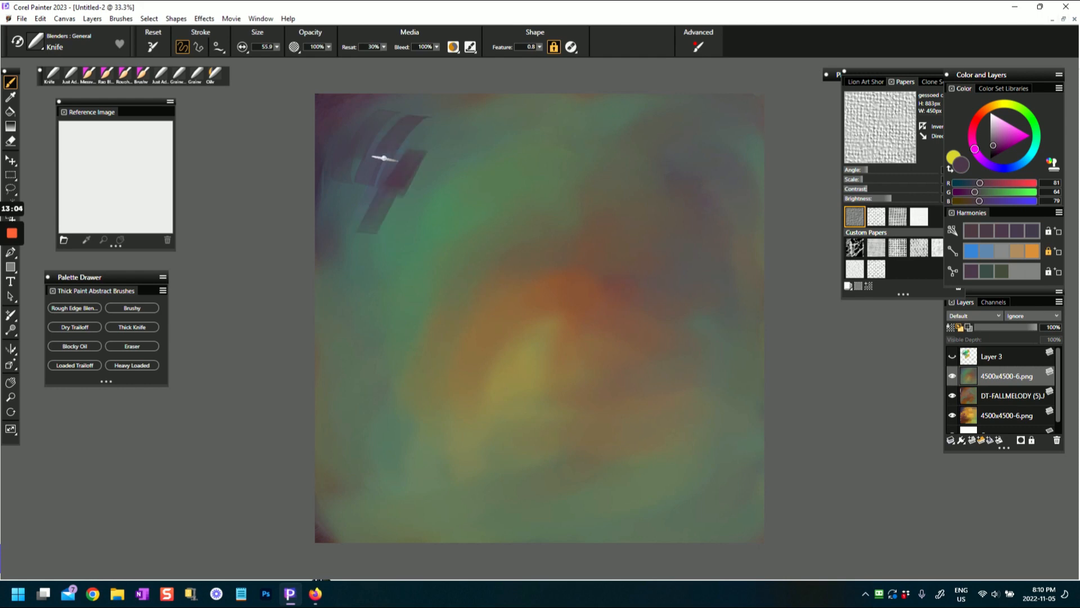
- Paint bright magenta Knife strokes over the upper-left area, then choose a darker magenta
click(1024, 134)
mouse_move(366, 121)
mouse_down()
mouse_move(342, 154)
mouse_move(364, 144)
mouse_move(354, 164)
mouse_up()
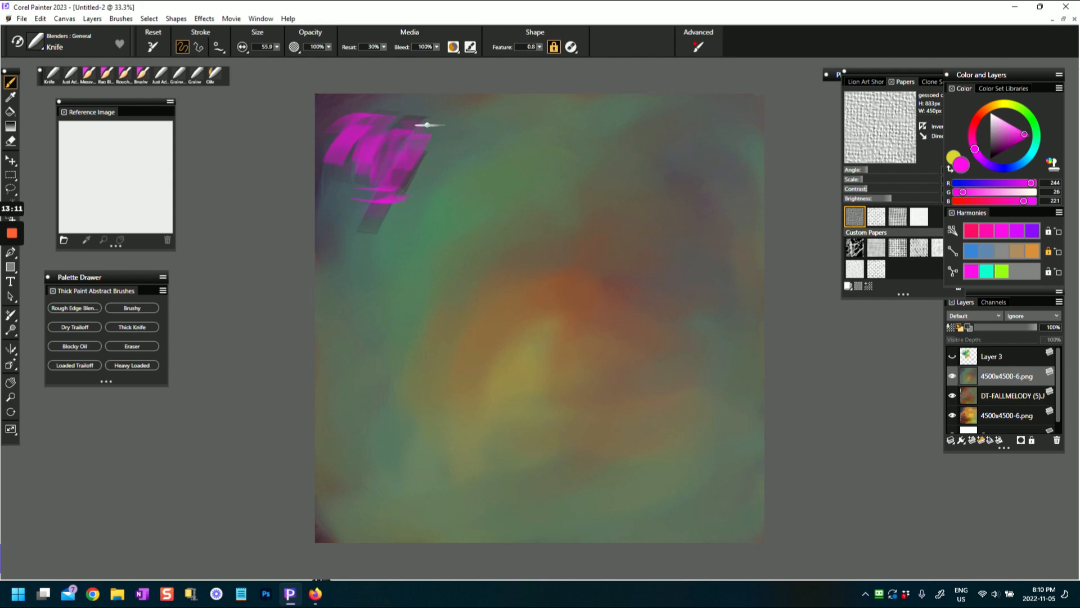
mouse_move(366, 145)
mouse_down()
mouse_move(381, 193)
mouse_move(402, 169)
mouse_move(425, 167)
mouse_up()
click(1011, 140)
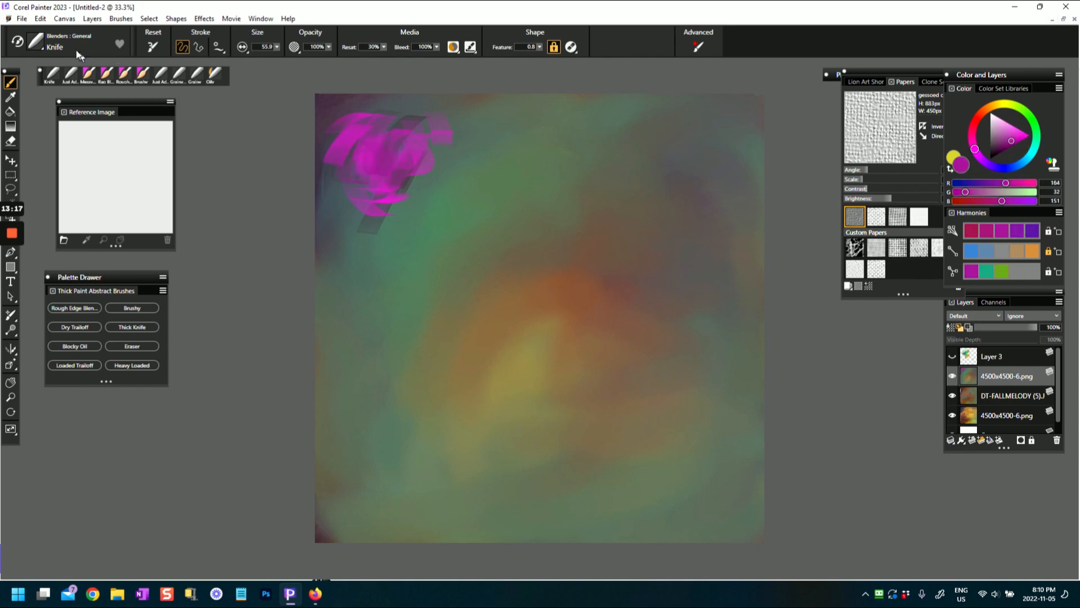
- Switch to the Just Add Water blender and smooth the magenta Knife strokes into a soft patch
click(44, 43)
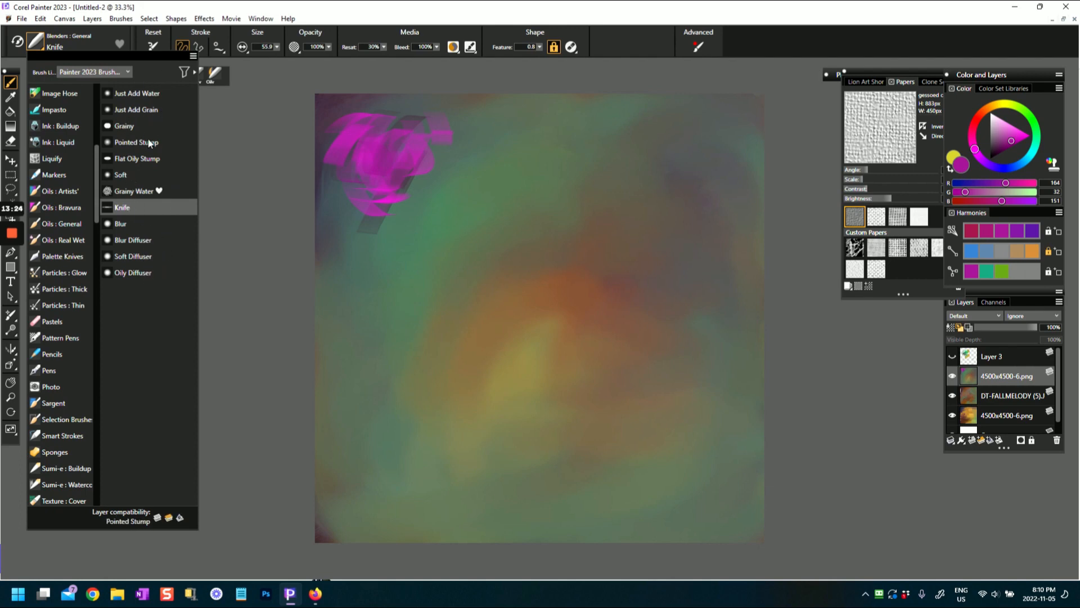
click(140, 95)
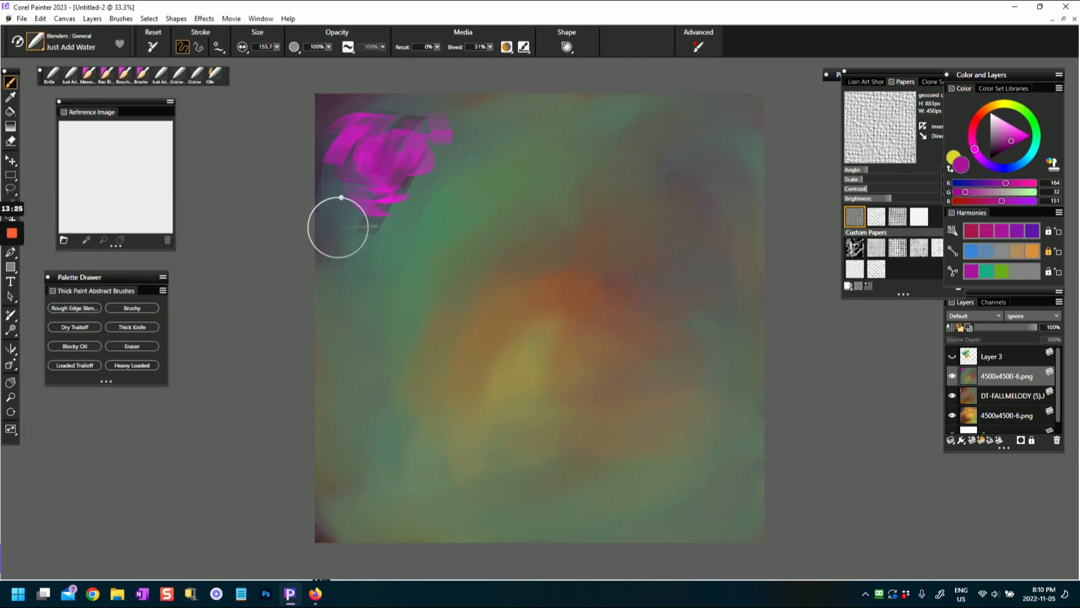
mouse_move(389, 213)
mouse_down()
mouse_move(362, 217)
mouse_move(349, 176)
mouse_move(410, 161)
mouse_move(355, 141)
mouse_move(354, 128)
mouse_move(371, 140)
mouse_move(362, 148)
mouse_up()
mouse_move(453, 155)
mouse_down()
mouse_move(400, 200)
mouse_move(407, 178)
mouse_up()
mouse_move(340, 231)
mouse_down()
mouse_move(352, 239)
mouse_move(401, 213)
mouse_move(332, 255)
mouse_up()
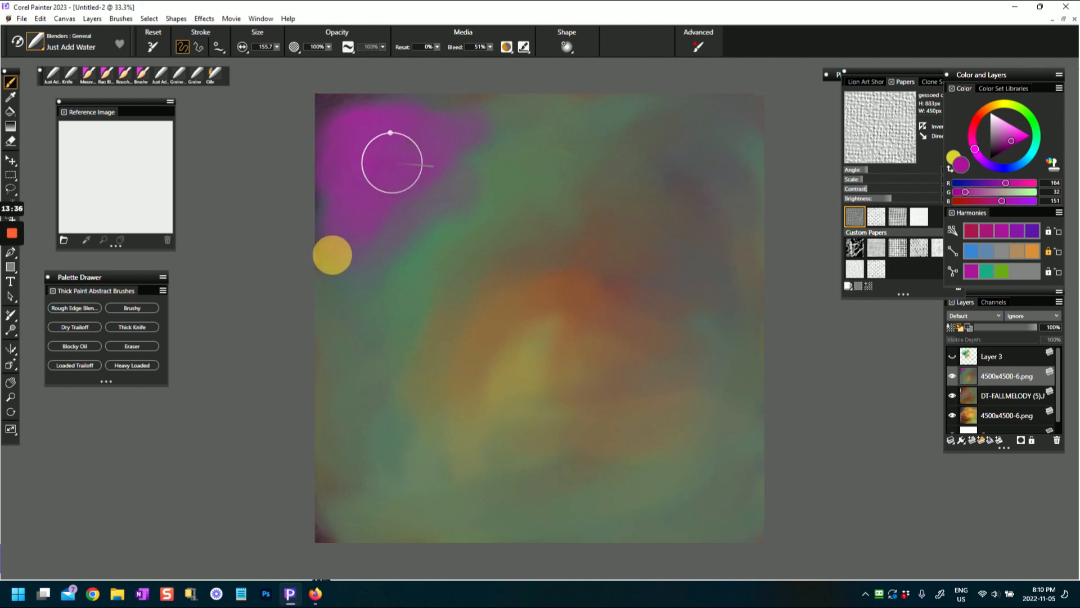
- Soften the outer edges of the magenta patch into the surrounding green
mouse_move(431, 105)
mouse_down()
mouse_move(459, 105)
mouse_move(445, 133)
mouse_up()
drag(535, 127, 385, 148)
drag(491, 186, 395, 224)
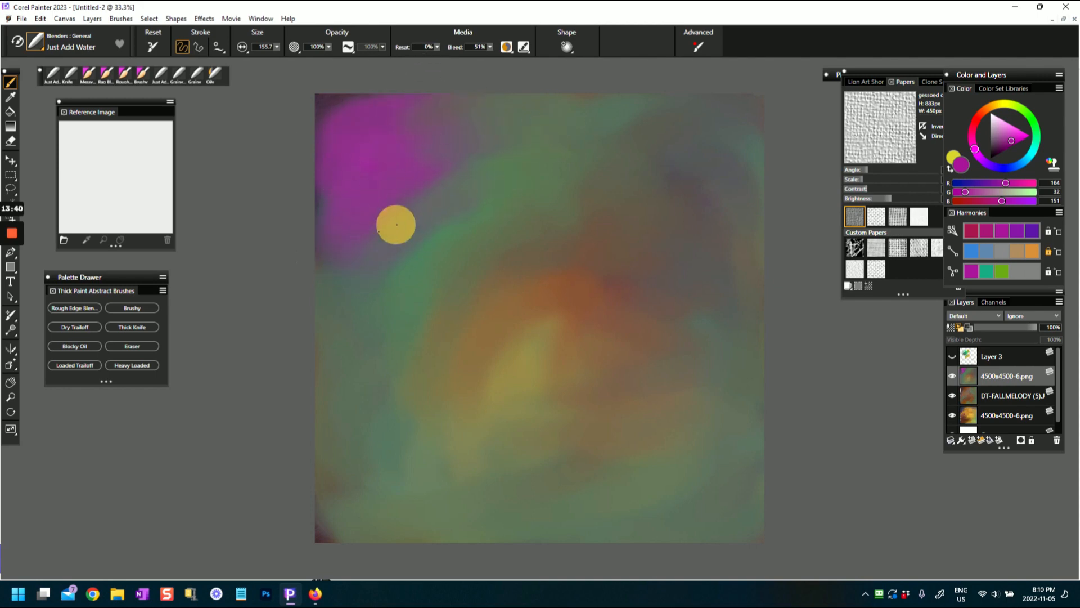
mouse_move(346, 256)
mouse_down()
mouse_move(407, 220)
mouse_move(361, 285)
mouse_up()
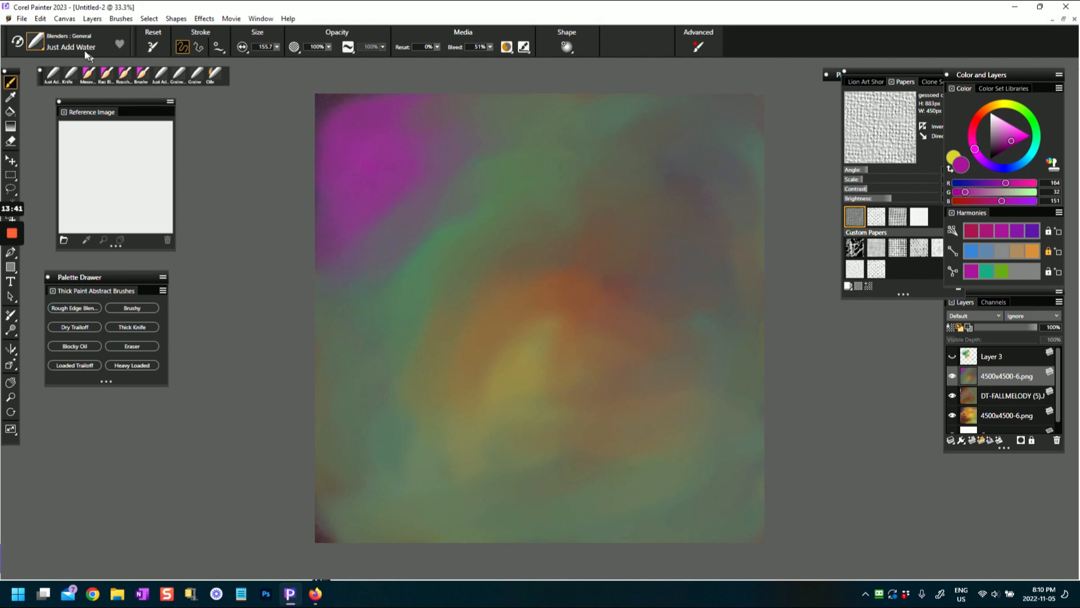
- Switch to the Rough Edge Blender from Oils: Bravura and enlarge the brush to about 150
click(35, 42)
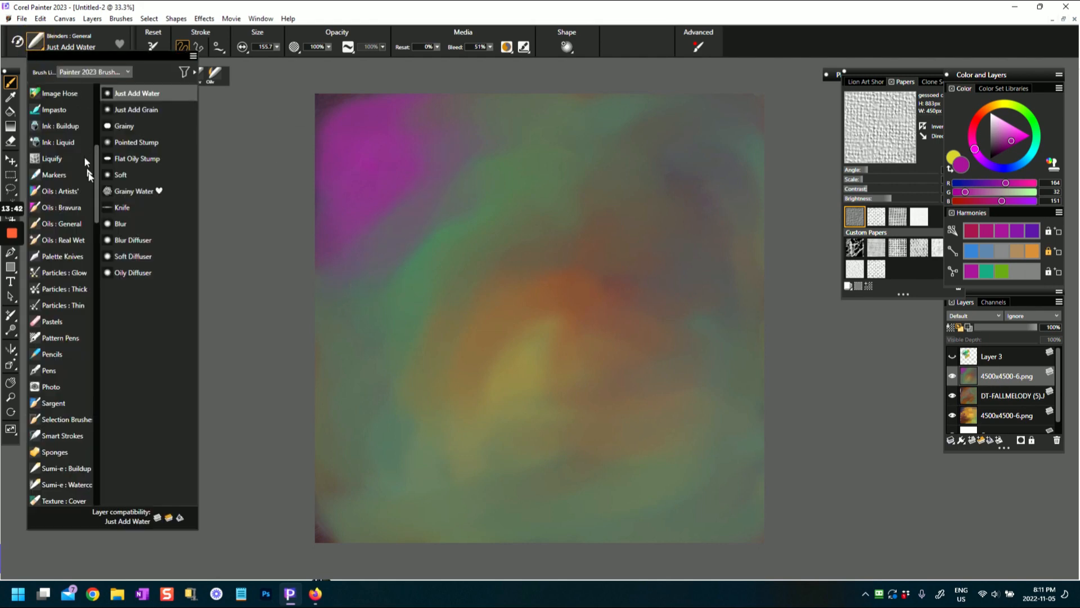
click(61, 207)
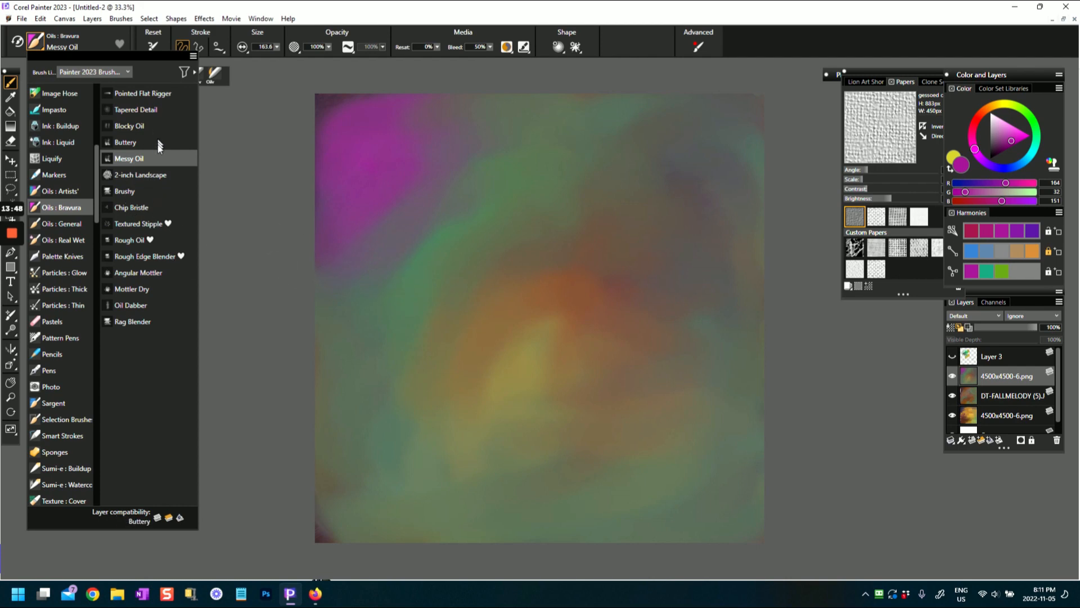
click(167, 258)
drag(398, 219, 376, 227)
drag(468, 228, 482, 248)
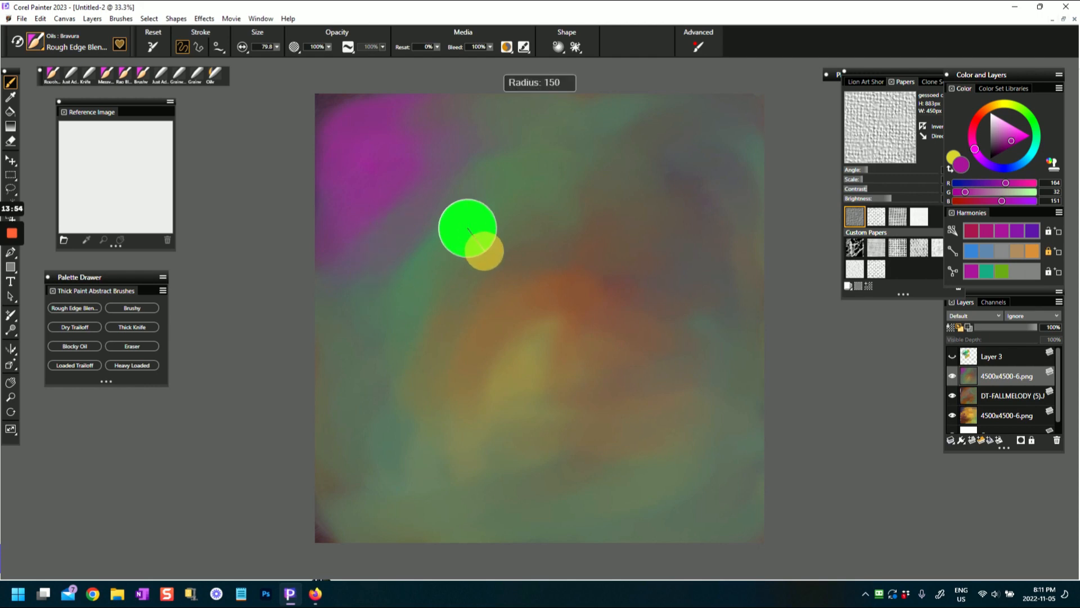
- Blend the magenta patch's edge into the green with the Rough Edge Blender
mouse_move(416, 223)
mouse_down()
mouse_move(448, 188)
mouse_move(456, 156)
mouse_move(430, 162)
mouse_move(447, 130)
mouse_move(410, 135)
mouse_move(340, 191)
mouse_up()
mouse_move(438, 199)
mouse_down()
mouse_move(417, 244)
mouse_move(361, 243)
mouse_move(390, 248)
mouse_move(418, 271)
mouse_move(420, 180)
mouse_up()
mouse_move(485, 129)
mouse_down()
mouse_move(494, 137)
mouse_move(482, 176)
mouse_move(418, 187)
mouse_up()
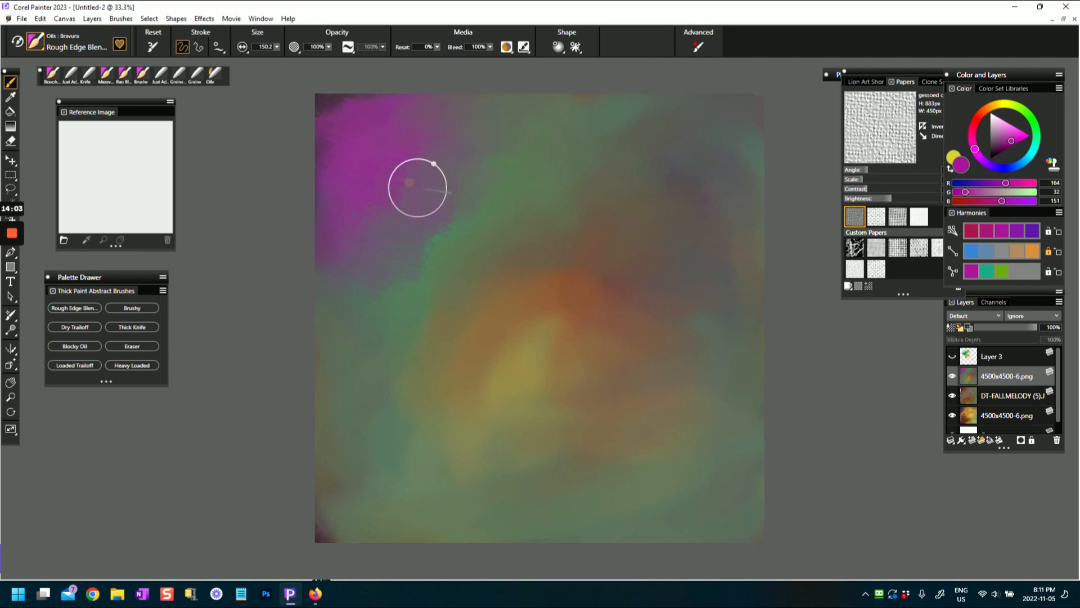
- Drag the orange and yellow outward into the surrounding green with the Rough Edge Blender, around the centre and lower left
mouse_move(544, 319)
mouse_down()
mouse_move(458, 357)
mouse_move(441, 346)
mouse_up()
drag(427, 428, 384, 404)
drag(422, 365, 461, 292)
mouse_move(537, 288)
mouse_down()
mouse_move(520, 254)
mouse_move(574, 252)
mouse_up()
drag(596, 300, 592, 254)
mouse_move(490, 295)
mouse_down()
mouse_move(461, 268)
mouse_move(513, 245)
mouse_up()
mouse_move(432, 356)
mouse_down()
mouse_move(429, 333)
mouse_move(412, 443)
mouse_up()
drag(443, 475, 432, 482)
drag(414, 450, 428, 439)
mouse_move(397, 432)
mouse_down()
mouse_move(410, 423)
mouse_move(402, 418)
mouse_up()
- Set the Rough Edge Blender's Reset to 49% and paint a magenta mark left of centre, covering it with sampled orange-brown
click(242, 48)
click(438, 49)
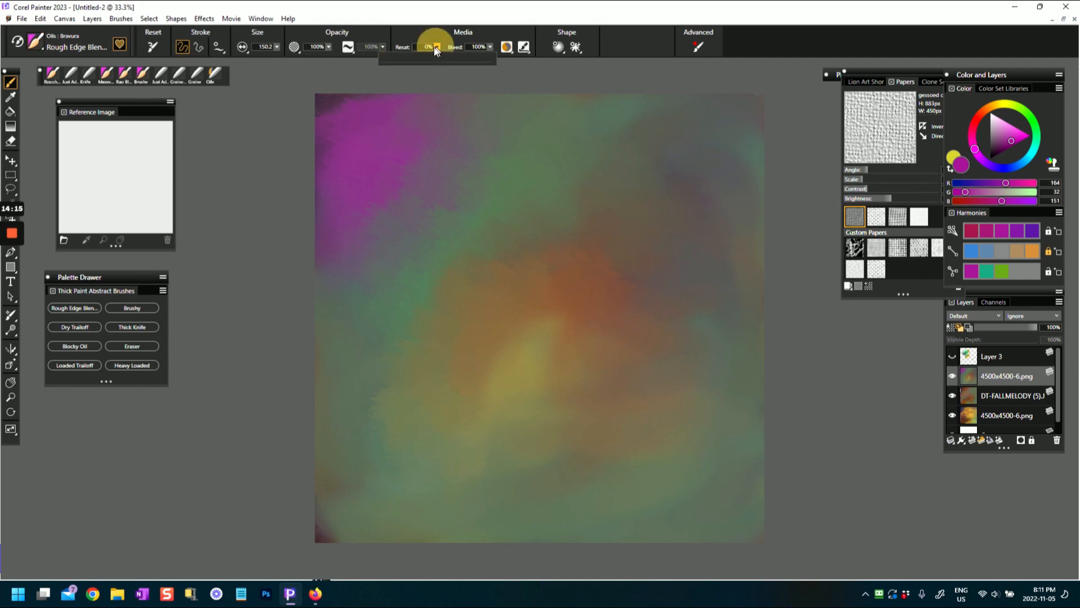
click(436, 58)
click(454, 398)
mouse_move(490, 349)
mouse_down()
mouse_move(469, 355)
mouse_move(497, 334)
mouse_move(473, 321)
mouse_up()
alt+click(551, 290)
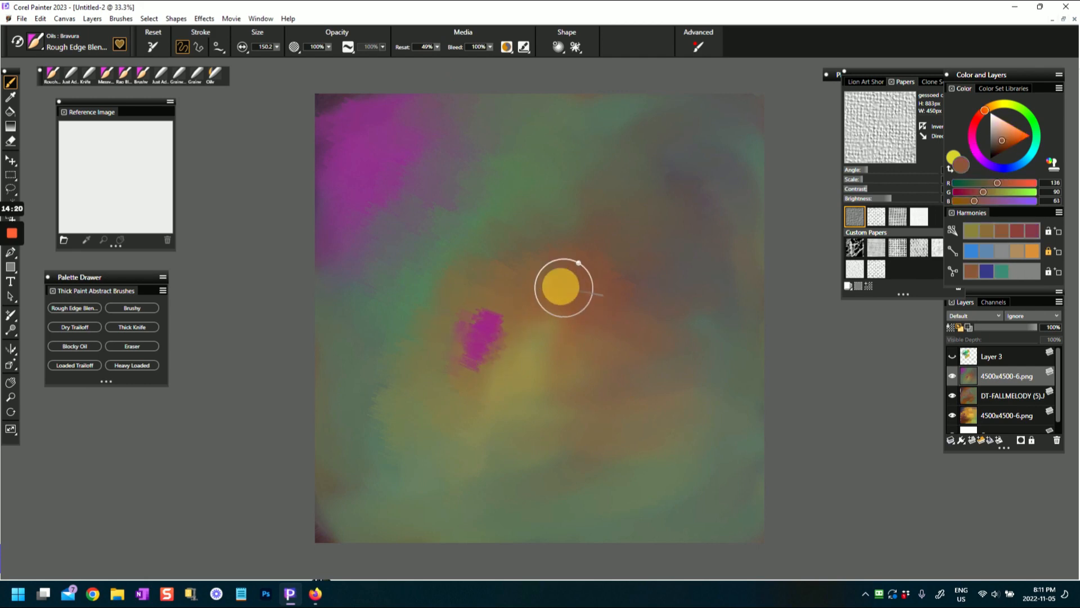
mouse_move(463, 369)
mouse_down()
mouse_move(414, 369)
mouse_move(412, 388)
mouse_move(437, 405)
mouse_move(403, 426)
mouse_move(403, 369)
mouse_move(478, 399)
mouse_move(458, 441)
mouse_up()
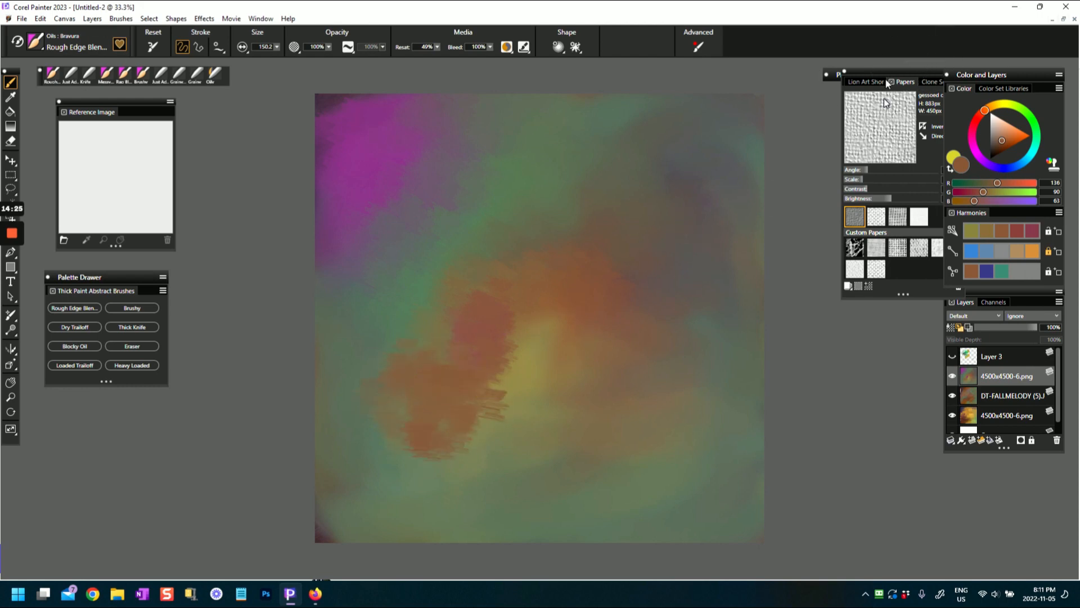
- Choose the Window Frost paper and paint more orange-brown over the magenta mark and the patch left of centre
click(857, 255)
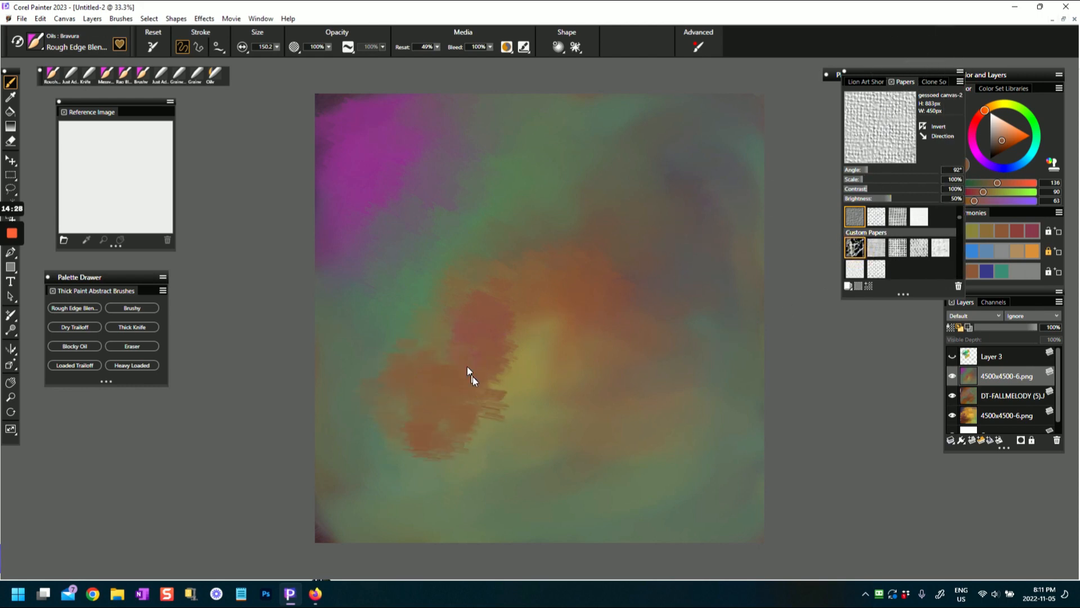
drag(451, 424, 423, 435)
mouse_move(508, 415)
mouse_down()
mouse_move(431, 404)
mouse_move(460, 408)
mouse_move(482, 394)
mouse_move(494, 367)
mouse_move(467, 347)
mouse_up()
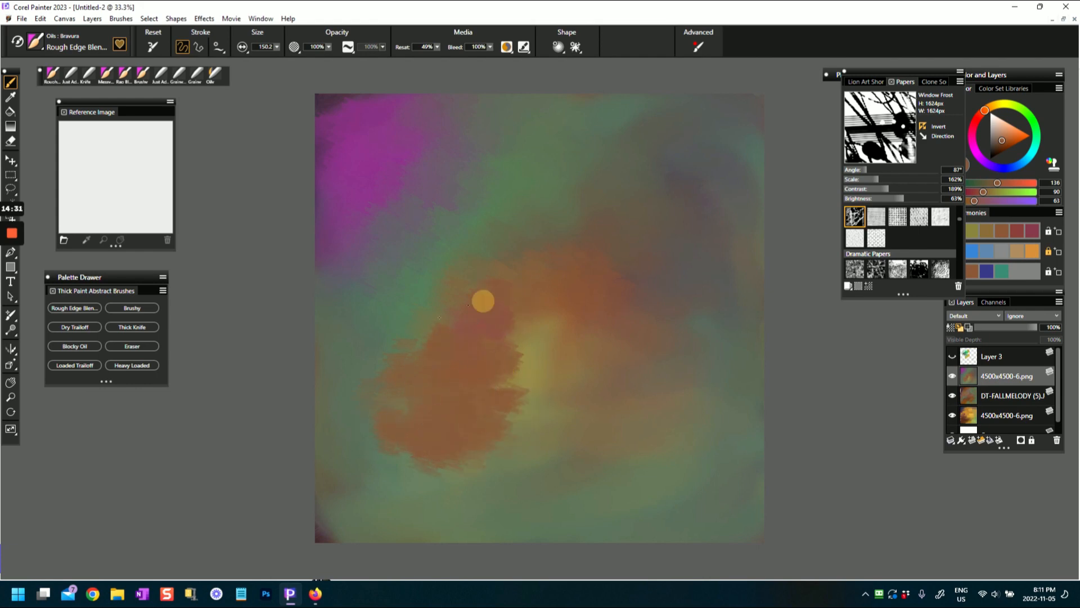
- Set the Rough Edge Blender's Reset to 0% and blend the orange-brown patch into the surrounding green and yellow
mouse_move(438, 49)
mouse_down()
mouse_move(366, 68)
mouse_move(309, 108)
mouse_up()
mouse_move(471, 388)
mouse_down()
mouse_move(494, 338)
mouse_move(528, 330)
mouse_move(528, 379)
mouse_move(495, 405)
mouse_up()
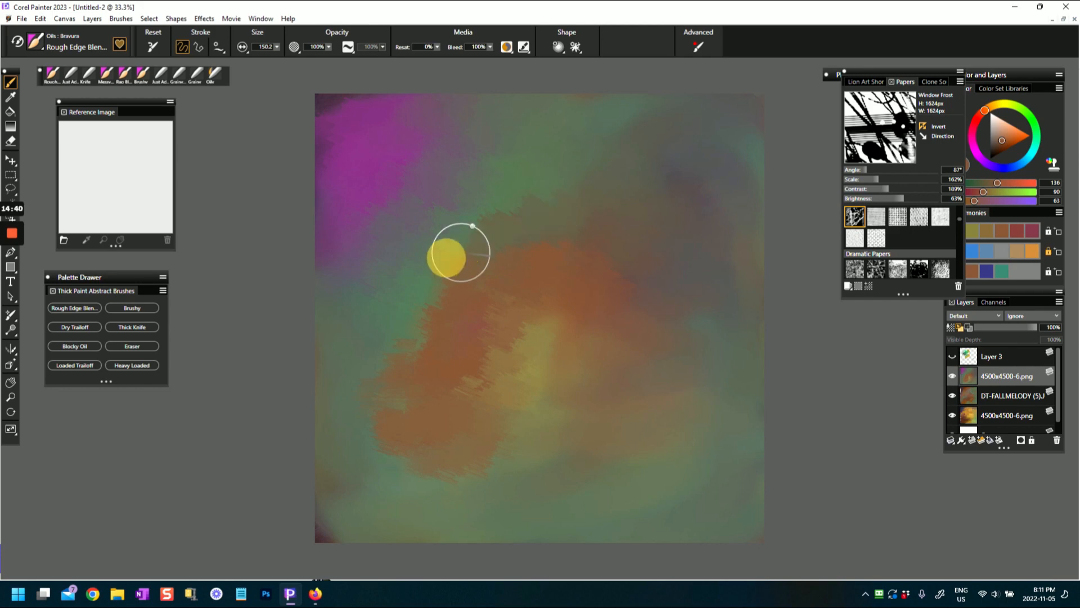
drag(424, 299, 411, 317)
mouse_move(542, 381)
mouse_down()
mouse_move(470, 369)
mouse_move(382, 379)
mouse_up()
drag(438, 464, 436, 471)
mouse_move(553, 297)
mouse_down()
mouse_move(605, 279)
mouse_move(577, 260)
mouse_move(652, 235)
mouse_move(535, 246)
mouse_up()
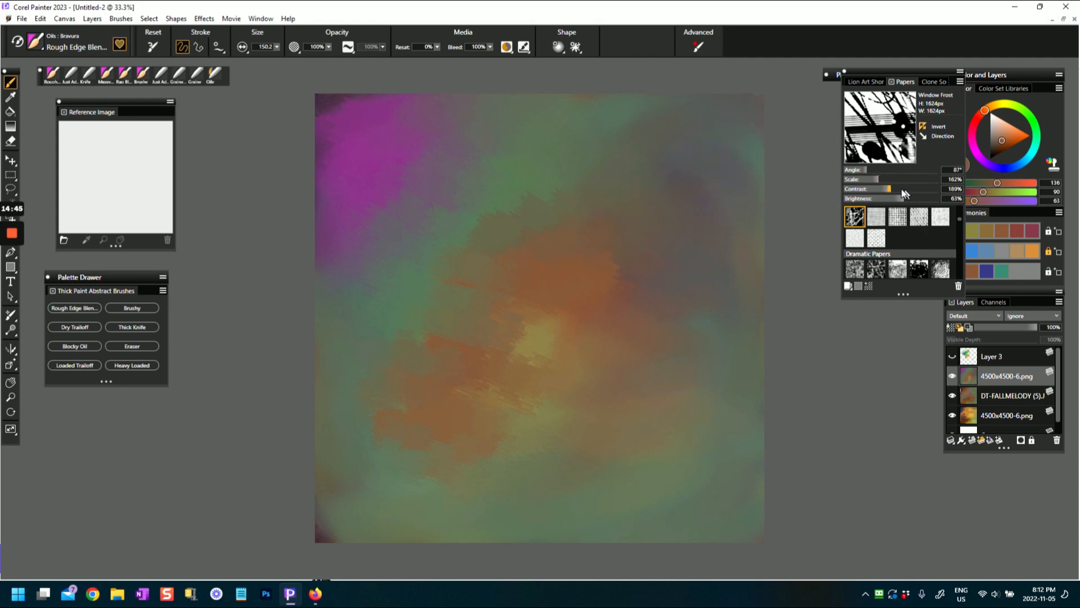
- Set the paper's angle to 47°, contrast to 123% and brightness to 34%, and blend the central orange and magenta edges outward
drag(865, 170, 875, 198)
mouse_move(495, 260)
mouse_down()
mouse_move(550, 241)
mouse_move(636, 273)
mouse_move(708, 326)
mouse_move(615, 309)
mouse_up()
drag(542, 273, 660, 250)
mouse_move(567, 327)
mouse_down()
mouse_move(628, 359)
mouse_move(571, 373)
mouse_up()
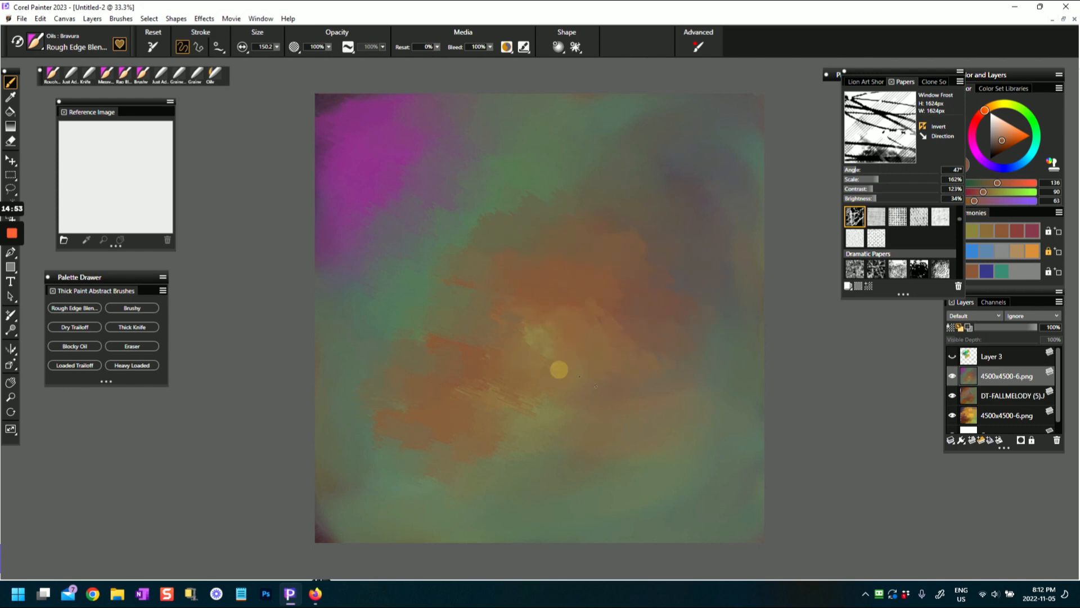
mouse_move(455, 363)
mouse_down()
mouse_move(497, 297)
mouse_move(473, 282)
mouse_move(501, 278)
mouse_move(532, 256)
mouse_up()
mouse_move(447, 199)
mouse_down()
mouse_move(387, 155)
mouse_move(480, 143)
mouse_move(383, 107)
mouse_up()
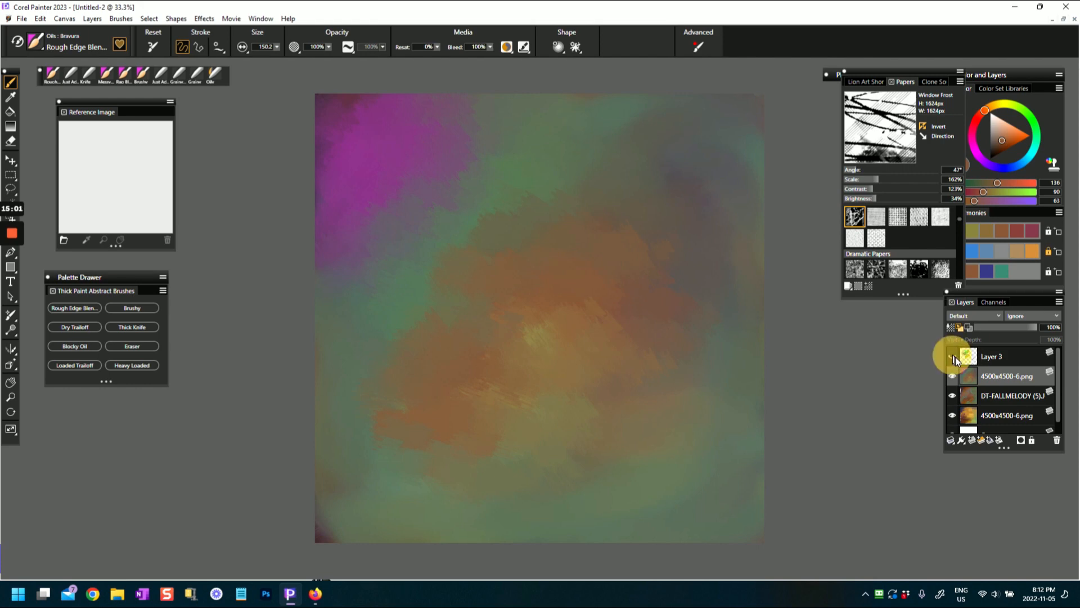
- Show and select Layer 3, and blend its upper yellow stroke and the green patch's edge into the background
click(953, 357)
mouse_move(518, 287)
mouse_down()
mouse_move(519, 309)
mouse_move(511, 265)
mouse_move(481, 253)
mouse_move(521, 174)
mouse_move(495, 188)
mouse_move(496, 145)
mouse_move(413, 189)
mouse_move(417, 165)
mouse_up()
click(991, 357)
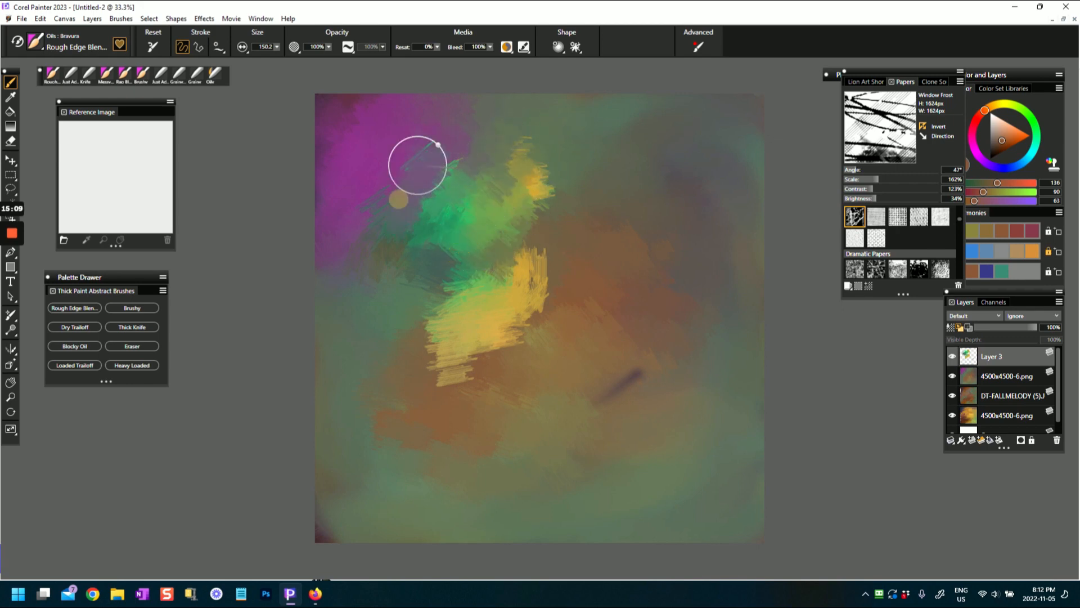
mouse_move(500, 158)
mouse_down()
mouse_move(460, 181)
mouse_move(512, 137)
mouse_move(540, 149)
mouse_move(527, 215)
mouse_up()
drag(427, 281, 525, 304)
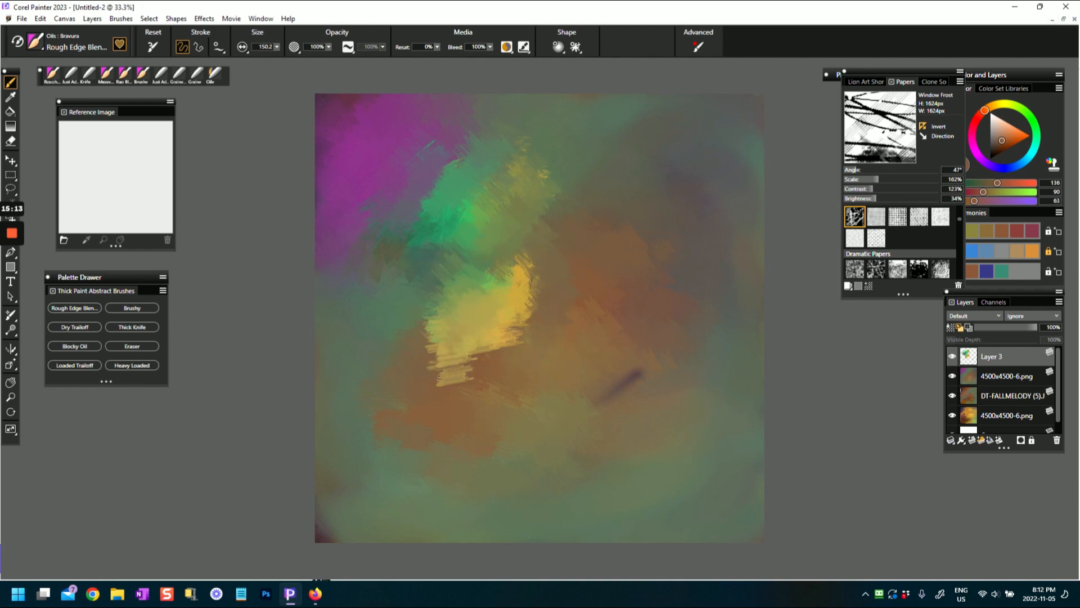
- Blend Layer 3's lower yellow stroke and green patch into the surrounding orange and green with the Rough Edge Blender
drag(439, 377, 579, 326)
mouse_move(466, 366)
mouse_down()
mouse_move(518, 309)
mouse_move(488, 300)
mouse_move(535, 283)
mouse_move(550, 260)
mouse_up()
drag(476, 259, 492, 255)
drag(424, 241, 477, 211)
mouse_move(455, 188)
mouse_down()
mouse_move(489, 155)
mouse_move(522, 151)
mouse_move(582, 227)
mouse_up()
mouse_move(441, 301)
mouse_down()
mouse_move(430, 315)
mouse_move(572, 258)
mouse_move(506, 307)
mouse_up()
mouse_move(452, 334)
mouse_down()
mouse_move(463, 321)
mouse_move(397, 305)
mouse_up()
drag(465, 248, 402, 224)
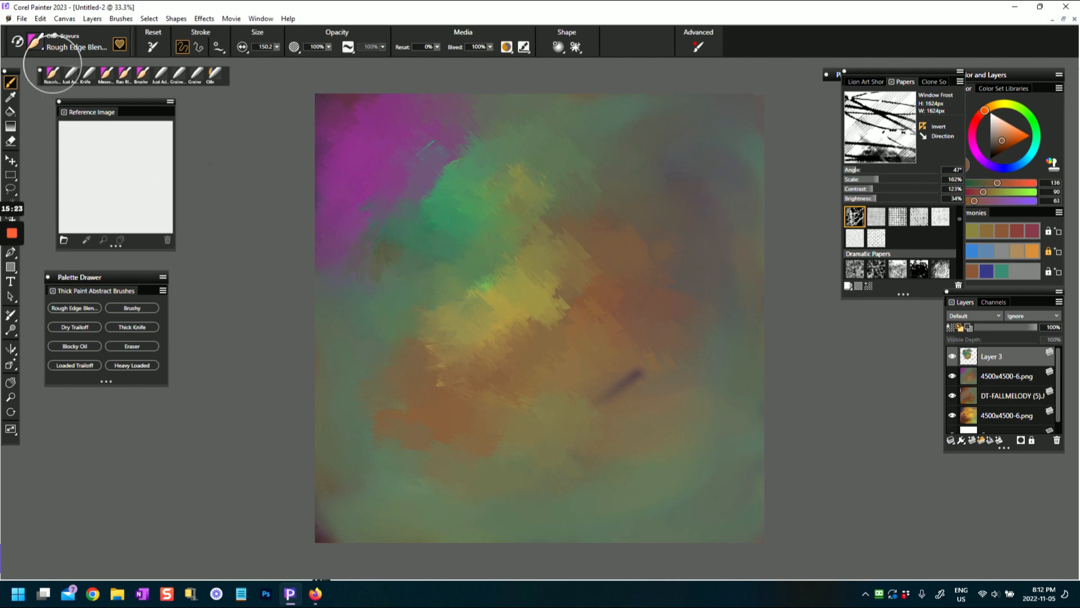
- Switch to the Grainy Blender from Oils: Artists' and reset it to its default settings
click(34, 42)
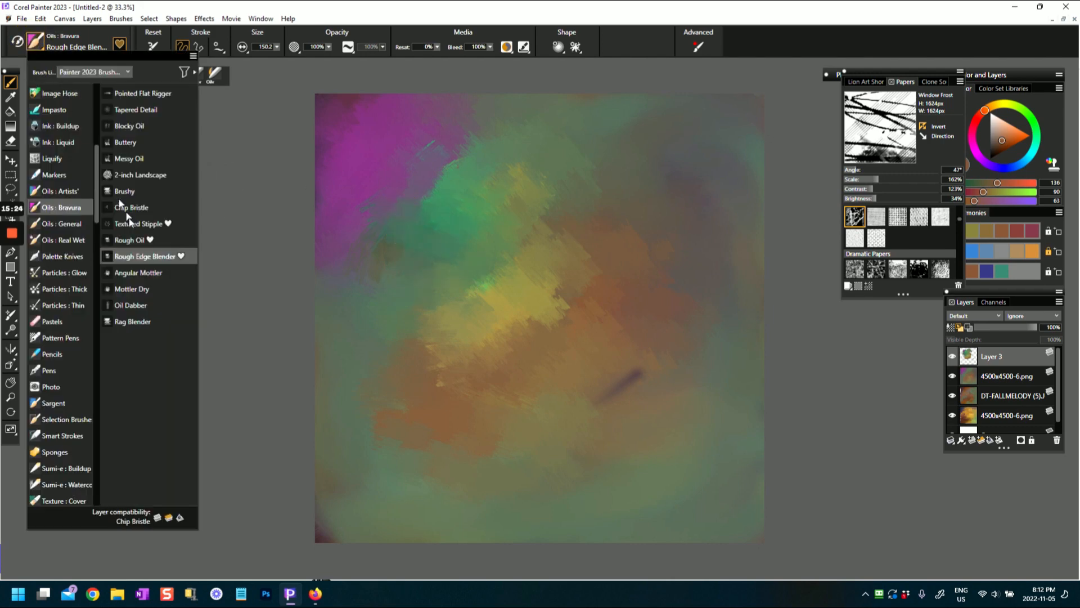
click(67, 223)
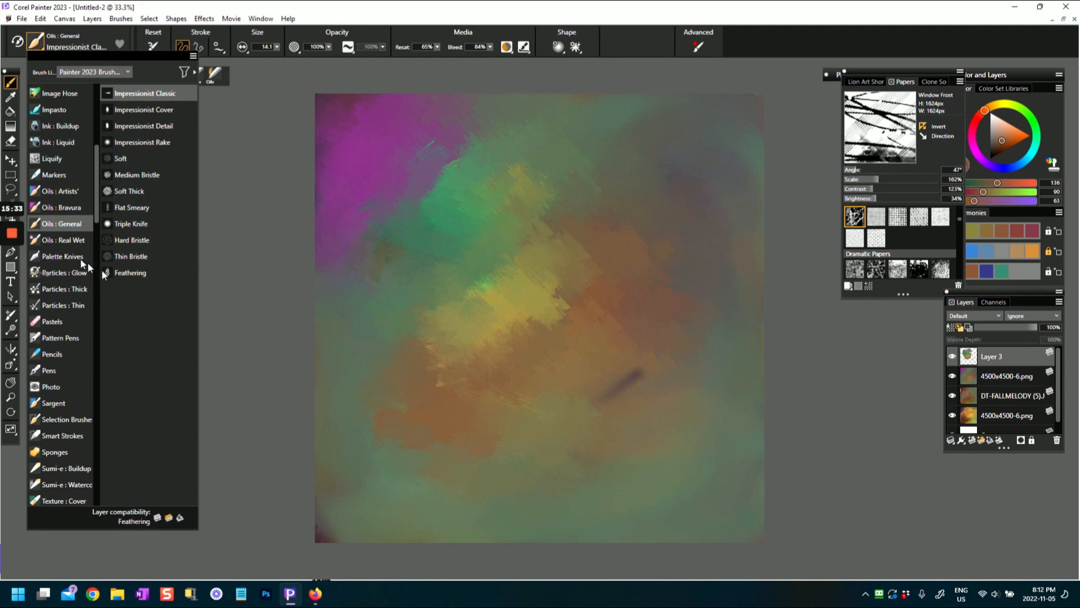
click(57, 241)
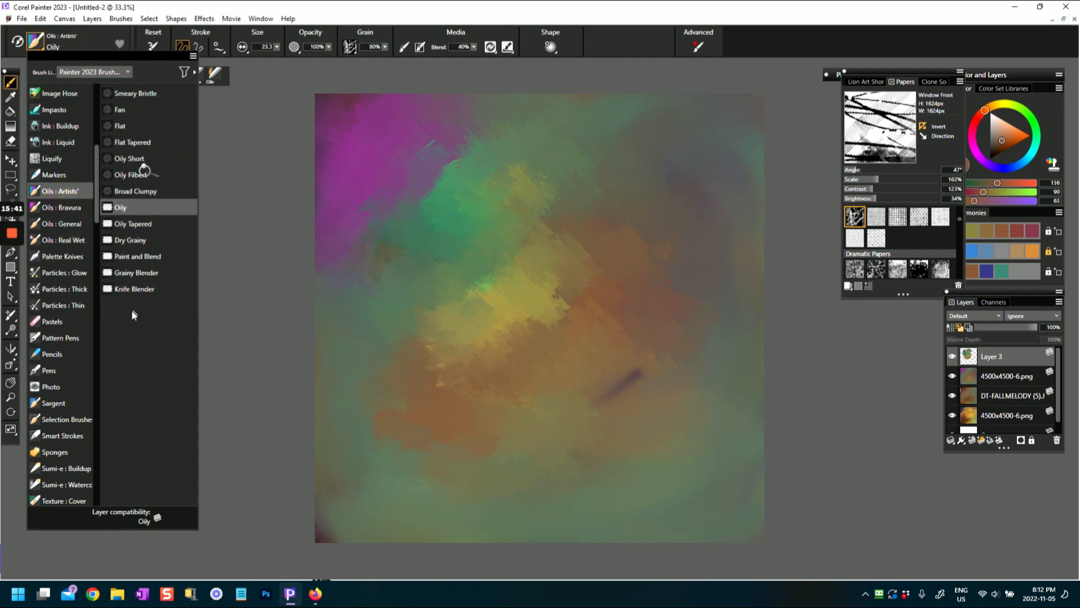
click(145, 273)
click(393, 236)
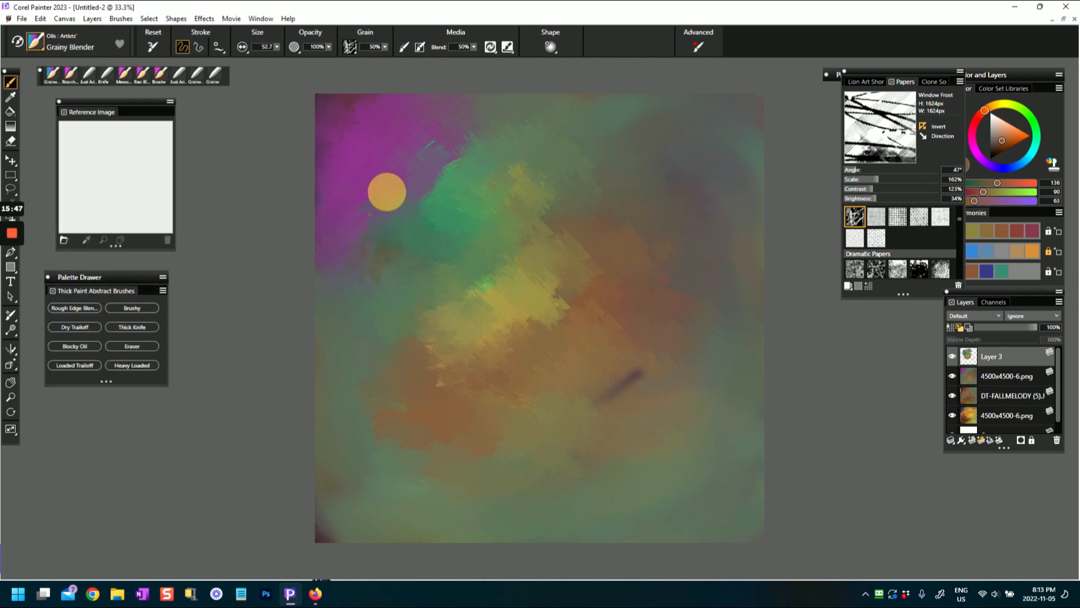
click(158, 49)
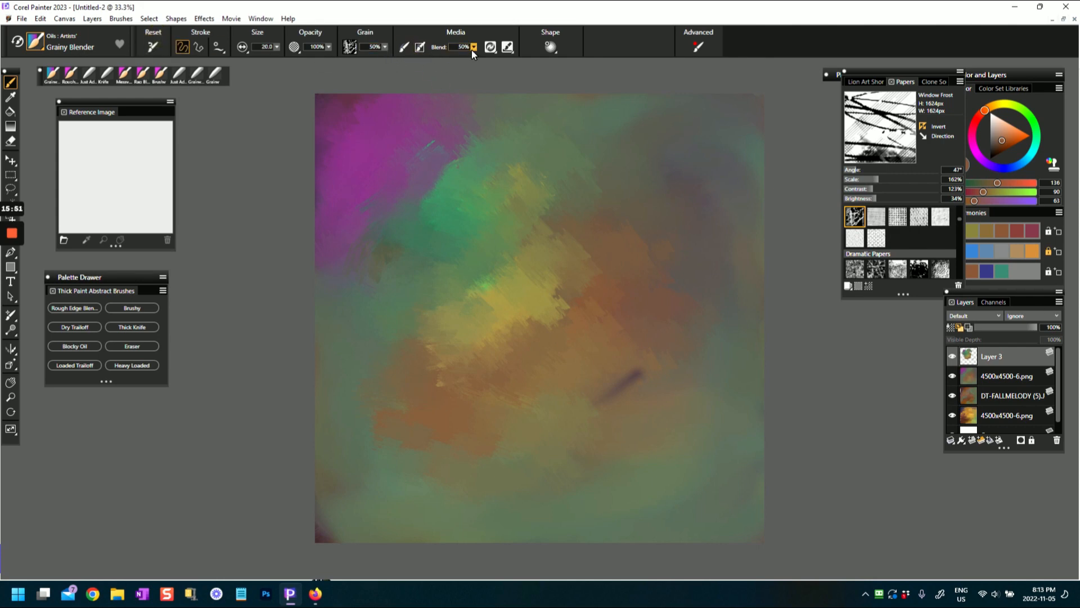
- Enlarge the Grainy Blender to about 193 and blend the green patch into the adjoining magenta and yellow
drag(453, 204, 475, 192)
drag(542, 210, 562, 239)
drag(453, 182, 436, 165)
mouse_move(436, 166)
mouse_down()
mouse_move(501, 160)
mouse_move(496, 147)
mouse_move(448, 145)
mouse_move(476, 135)
mouse_up()
drag(370, 188, 440, 201)
drag(388, 253, 461, 246)
drag(389, 203, 386, 200)
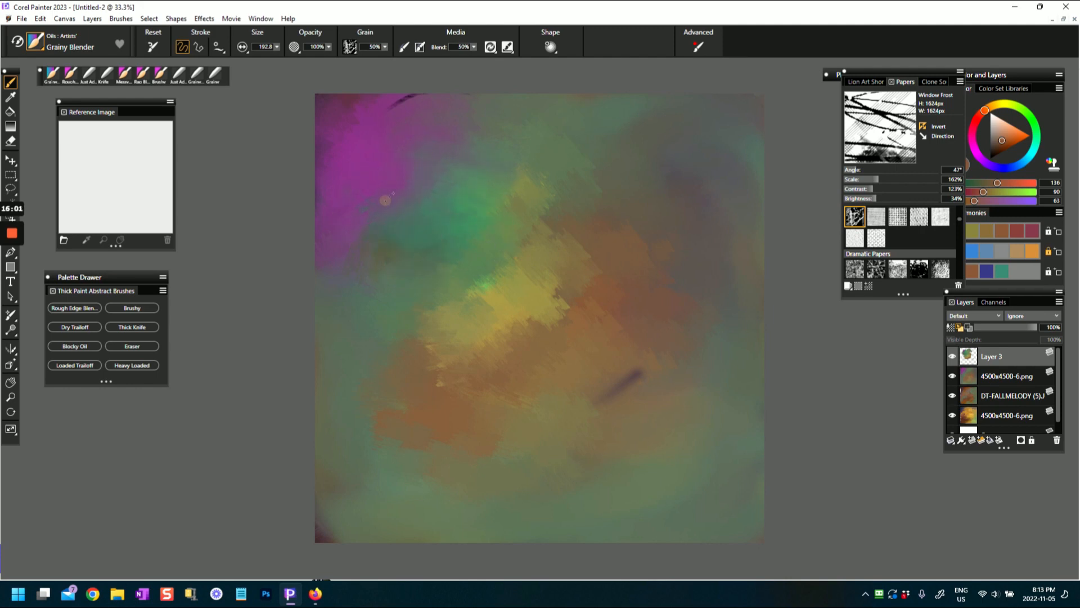
- Blend the top edge and the yellow patch's boundary with the orange using the Grainy Blender
drag(475, 152, 529, 127)
drag(611, 221, 576, 255)
drag(579, 326, 537, 334)
drag(561, 288, 547, 274)
- Switch to the Brushy variant from Oils: Bravura and paint an orange-brown patch over the yellow left of centre
click(154, 48)
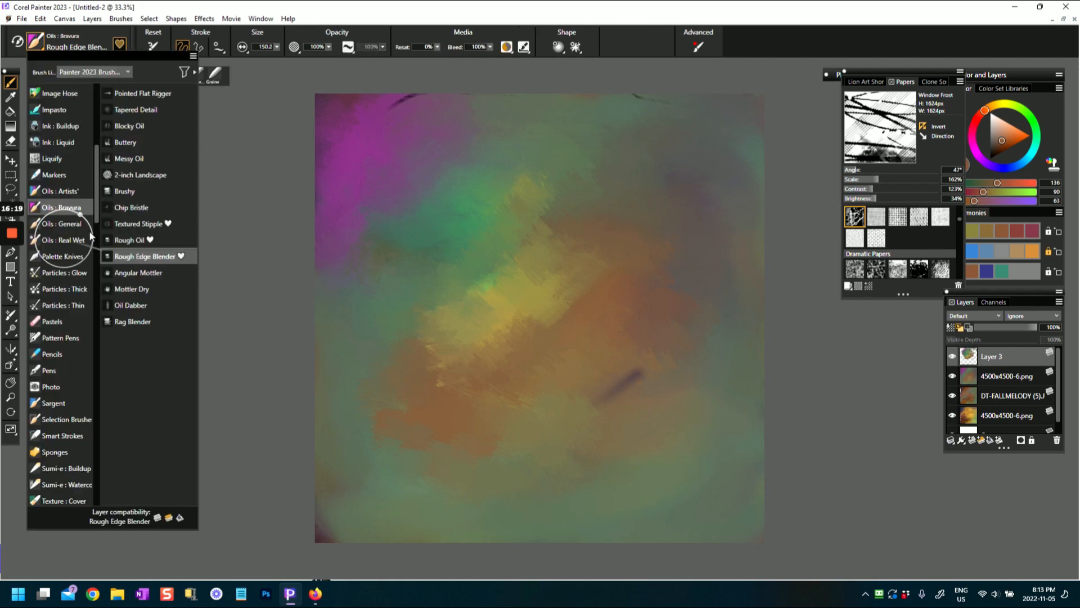
click(125, 191)
drag(395, 315, 537, 276)
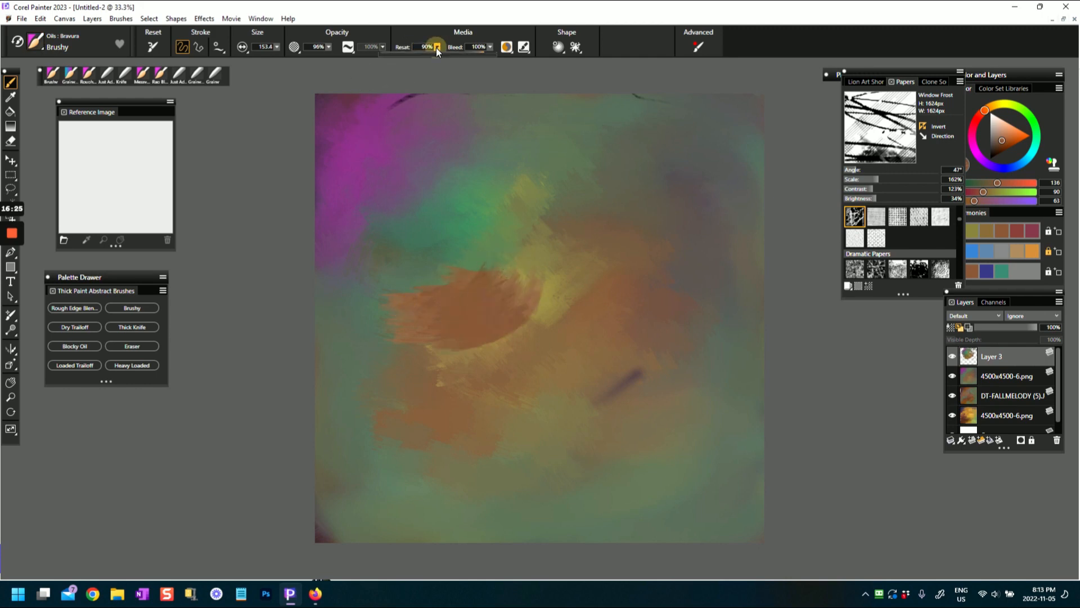
- Set the Brushy variant's Reset to 0% and blend the orange-brown patch with the green and yellow around it
click(313, 87)
mouse_move(434, 349)
mouse_down()
mouse_move(482, 294)
mouse_move(501, 321)
mouse_move(483, 353)
mouse_move(518, 241)
mouse_move(456, 320)
mouse_up()
mouse_move(481, 234)
mouse_down()
mouse_move(506, 255)
mouse_move(475, 214)
mouse_move(422, 251)
mouse_up()
drag(540, 339, 393, 360)
mouse_move(562, 275)
mouse_down()
mouse_move(560, 304)
mouse_move(509, 253)
mouse_up()
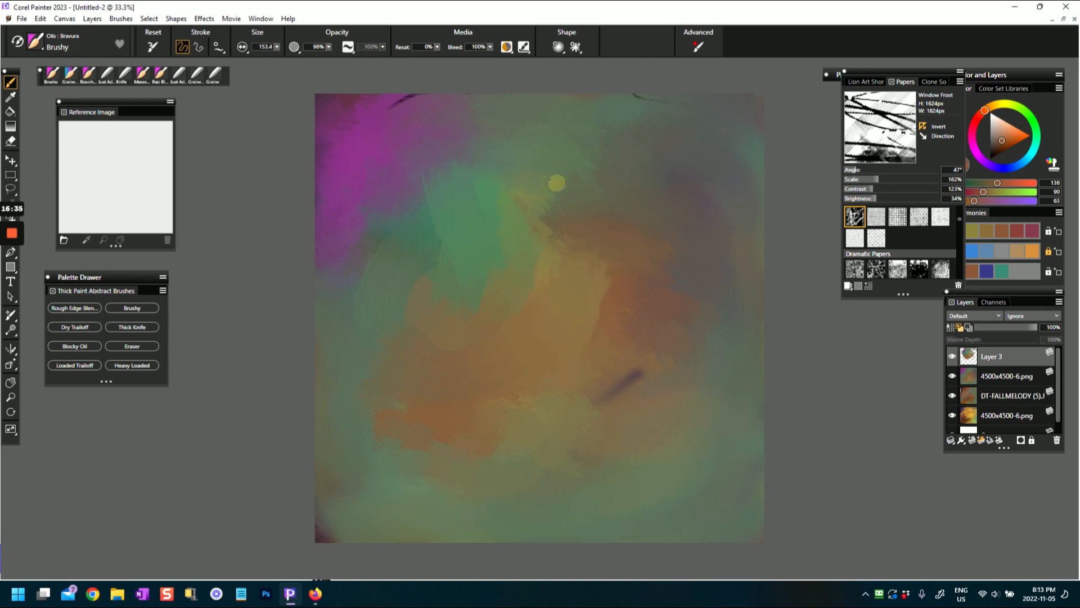
- Blend the green patch, the top area and the orange right of centre with the Brushy brush, covering the dark purple streak
drag(590, 251, 614, 285)
drag(428, 188, 437, 248)
mouse_move(413, 169)
mouse_down()
mouse_move(414, 200)
mouse_move(387, 248)
mouse_up()
drag(487, 112, 554, 119)
drag(579, 138, 667, 202)
drag(683, 60, 633, 102)
drag(687, 86, 615, 274)
drag(661, 360, 641, 381)
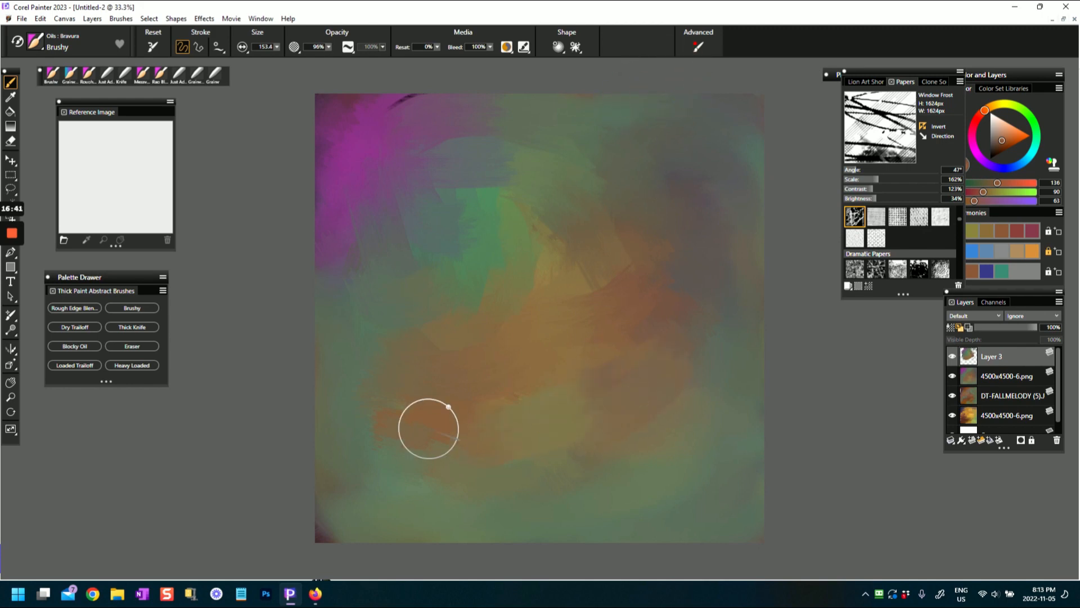
- Pick a bright orange, set the brush's Reset to 100% and paint orange strokes over the green patch at upper left
click(970, 162)
click(1018, 137)
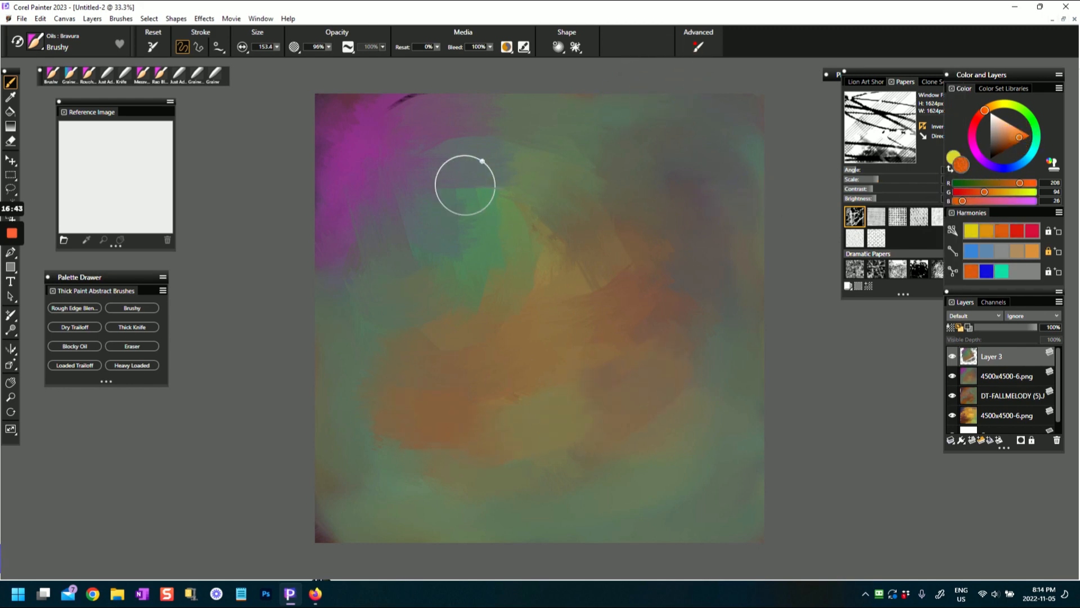
click(437, 46)
drag(387, 58, 511, 52)
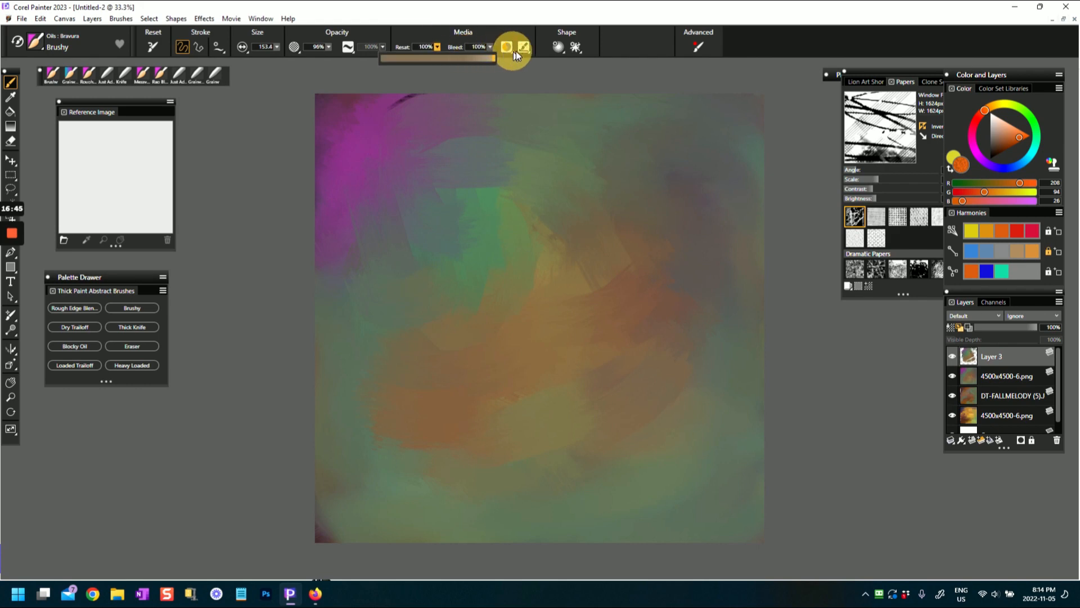
mouse_move(413, 246)
mouse_down()
mouse_move(437, 205)
mouse_move(482, 261)
mouse_move(498, 258)
mouse_move(478, 198)
mouse_move(470, 260)
mouse_move(482, 292)
mouse_move(511, 276)
mouse_move(445, 248)
mouse_up()
- With the brush size reduced to about 51, paint sampled green and sampled purple strokes over the orange ones
alt+click(524, 248)
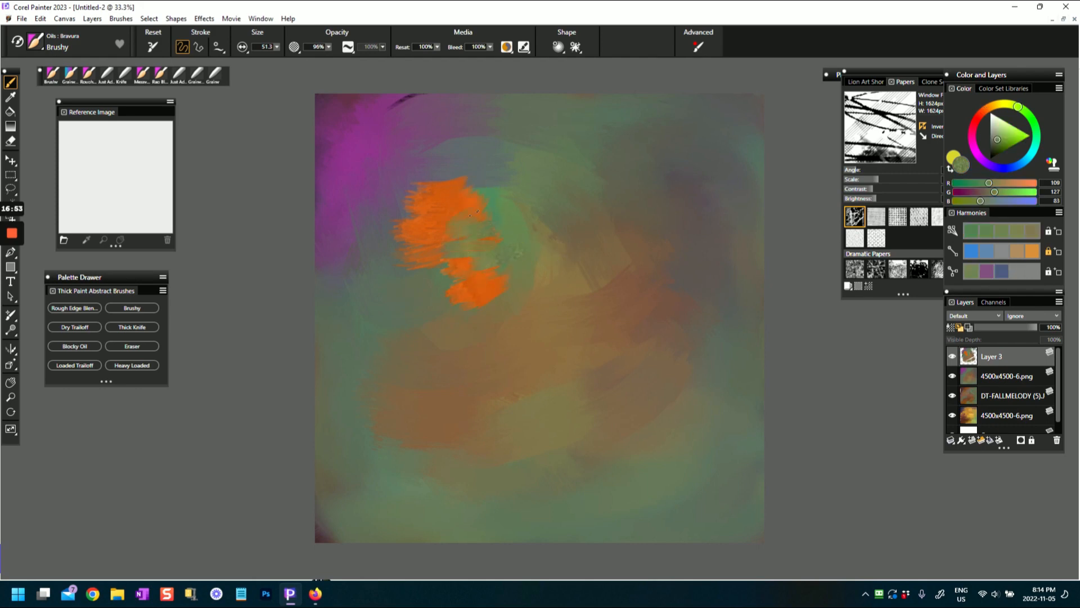
drag(439, 195, 459, 181)
drag(437, 173, 471, 163)
alt+click(374, 171)
drag(436, 257, 470, 246)
drag(451, 283, 488, 274)
drag(469, 302, 501, 289)
drag(414, 259, 425, 253)
drag(442, 185, 472, 168)
- Set Reset to 0%, enlarge the Brushy brush to about 339 and blend the orange and purple strokes across the canvas
click(437, 47)
click(405, 58)
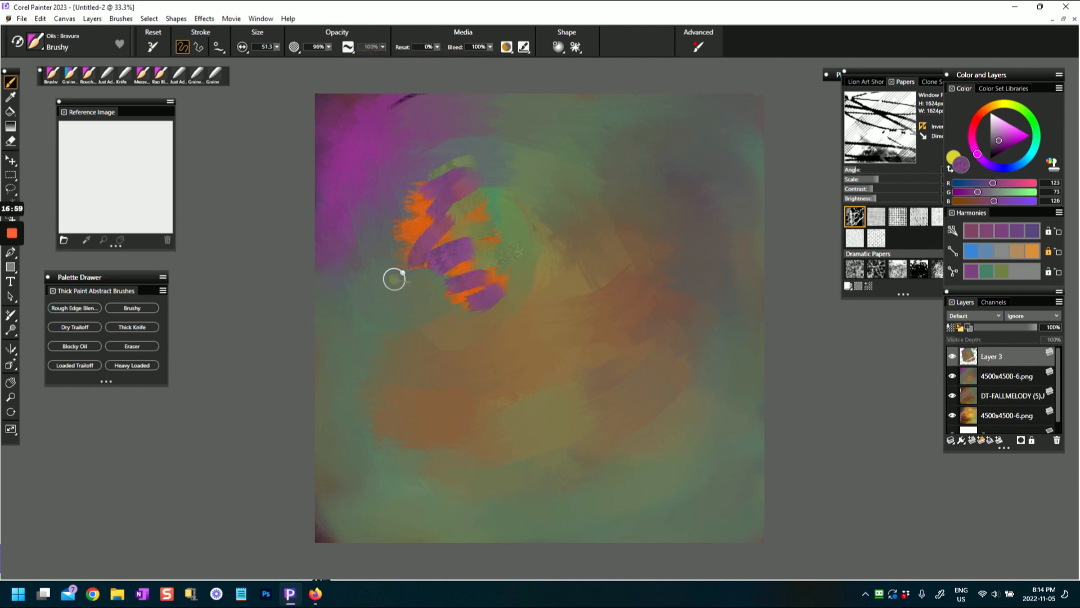
click(307, 58)
mouse_move(451, 205)
mouse_down()
mouse_move(437, 237)
mouse_move(430, 221)
mouse_move(451, 160)
mouse_move(583, 193)
mouse_move(518, 265)
mouse_move(396, 218)
mouse_move(383, 236)
mouse_move(449, 285)
mouse_move(648, 243)
mouse_move(661, 303)
mouse_move(437, 409)
mouse_move(403, 381)
mouse_move(386, 343)
mouse_move(494, 289)
mouse_move(573, 432)
mouse_move(665, 472)
mouse_move(569, 441)
mouse_up()
mouse_move(479, 430)
mouse_down()
mouse_move(454, 480)
mouse_move(466, 428)
mouse_up()
mouse_move(542, 254)
mouse_down()
mouse_move(438, 247)
mouse_move(385, 267)
mouse_up()
mouse_move(651, 229)
mouse_down()
mouse_move(666, 221)
mouse_move(698, 325)
mouse_up()
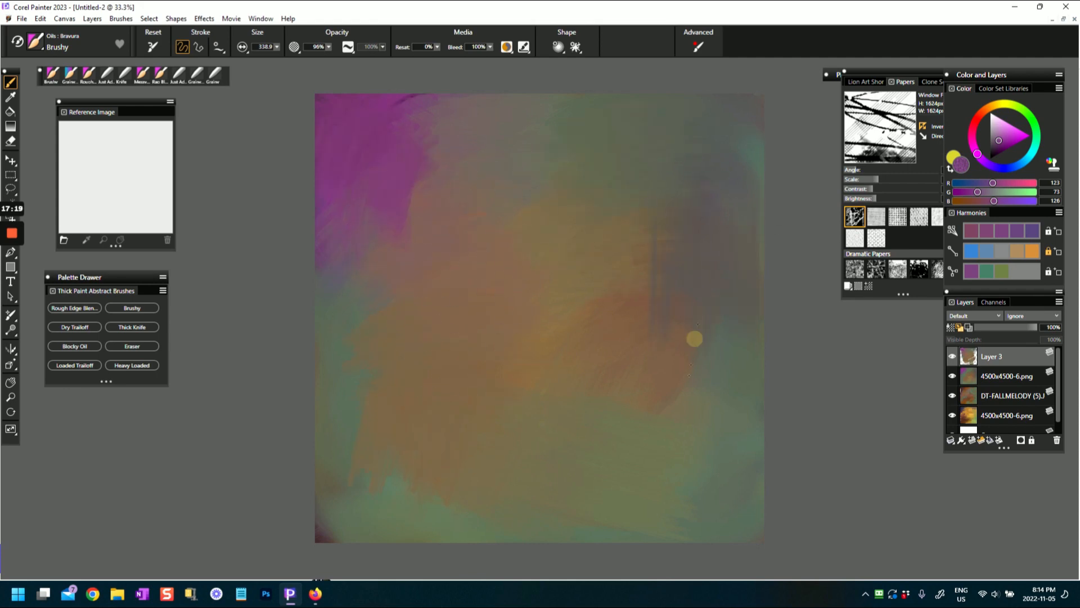
- Blend the orange's lower edges and the magenta's boundary into the surrounding green with the enlarged Brushy brush
mouse_move(626, 394)
mouse_down()
mouse_move(711, 390)
mouse_move(683, 360)
mouse_up()
mouse_move(447, 385)
mouse_down()
mouse_move(379, 388)
mouse_move(363, 450)
mouse_up()
drag(401, 495, 403, 415)
mouse_move(446, 212)
mouse_down()
mouse_move(402, 133)
mouse_move(506, 169)
mouse_up()
mouse_move(582, 419)
mouse_down()
mouse_move(575, 432)
mouse_move(721, 458)
mouse_up()
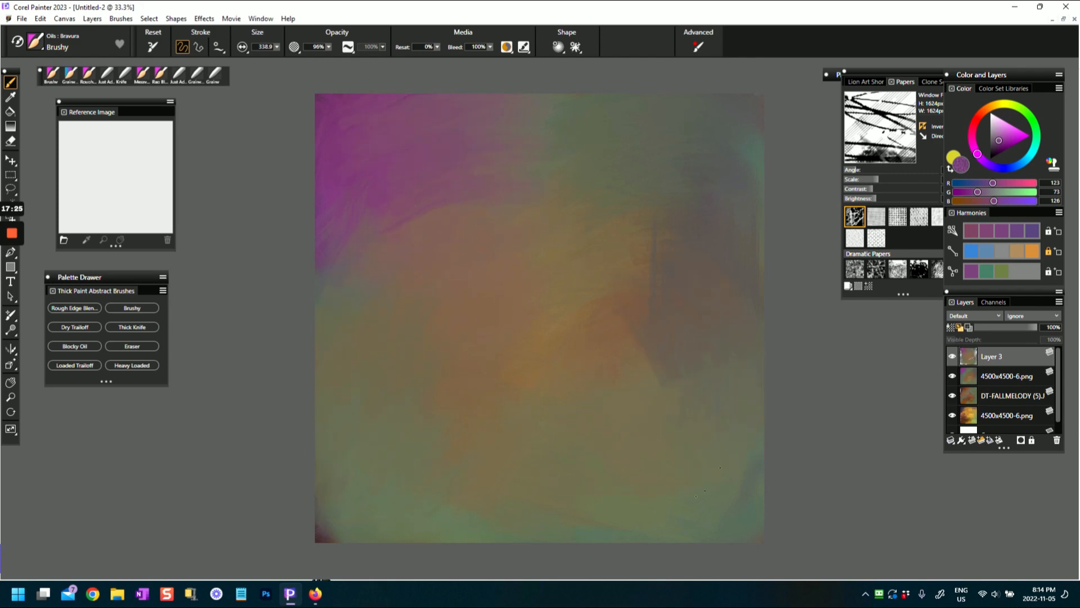
- Soften the dark patch on the painting's right side and blend the lower corners with the Brushy brush
mouse_move(559, 405)
mouse_down()
mouse_move(574, 263)
mouse_move(535, 162)
mouse_move(327, 185)
mouse_move(380, 190)
mouse_move(362, 248)
mouse_move(441, 295)
mouse_move(661, 135)
mouse_move(748, 217)
mouse_move(690, 354)
mouse_move(687, 392)
mouse_up()
mouse_move(590, 199)
mouse_down()
mouse_move(504, 326)
mouse_move(353, 380)
mouse_move(675, 462)
mouse_move(522, 441)
mouse_move(681, 386)
mouse_up()
drag(729, 418, 646, 484)
drag(450, 470, 333, 523)
mouse_move(630, 231)
mouse_down()
mouse_move(650, 186)
mouse_move(532, 203)
mouse_move(675, 220)
mouse_up()
mouse_move(693, 287)
mouse_down()
mouse_move(624, 324)
mouse_move(644, 230)
mouse_up()
mouse_move(663, 161)
mouse_down()
mouse_move(712, 151)
mouse_move(701, 237)
mouse_up()
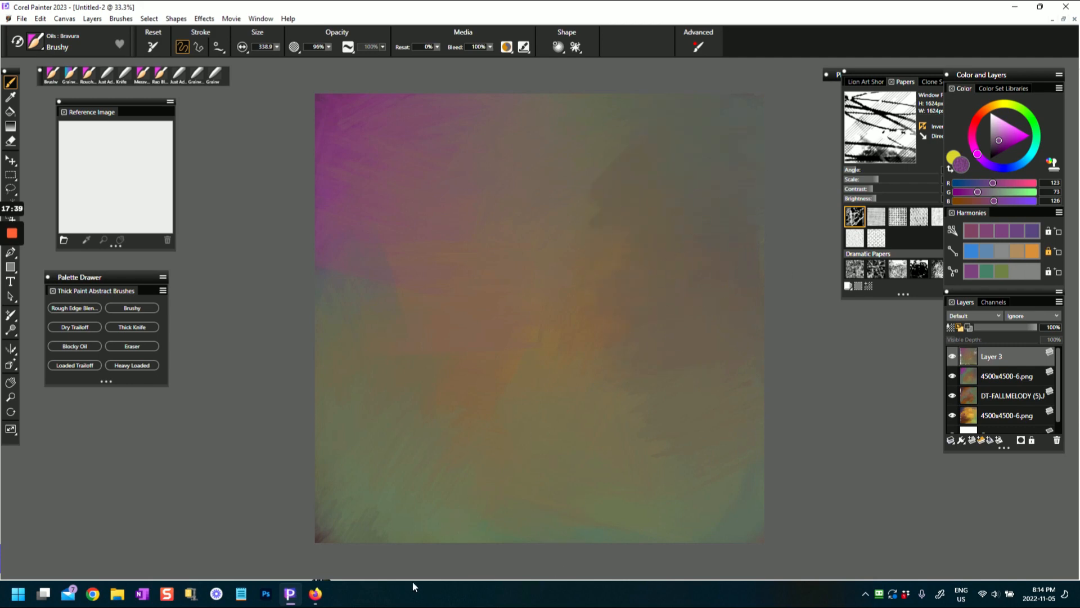
- Blend the magenta downward into the green and orange along the painting's left side
mouse_move(402, 366)
mouse_down()
mouse_move(407, 318)
mouse_move(393, 512)
mouse_up()
drag(403, 258, 330, 302)
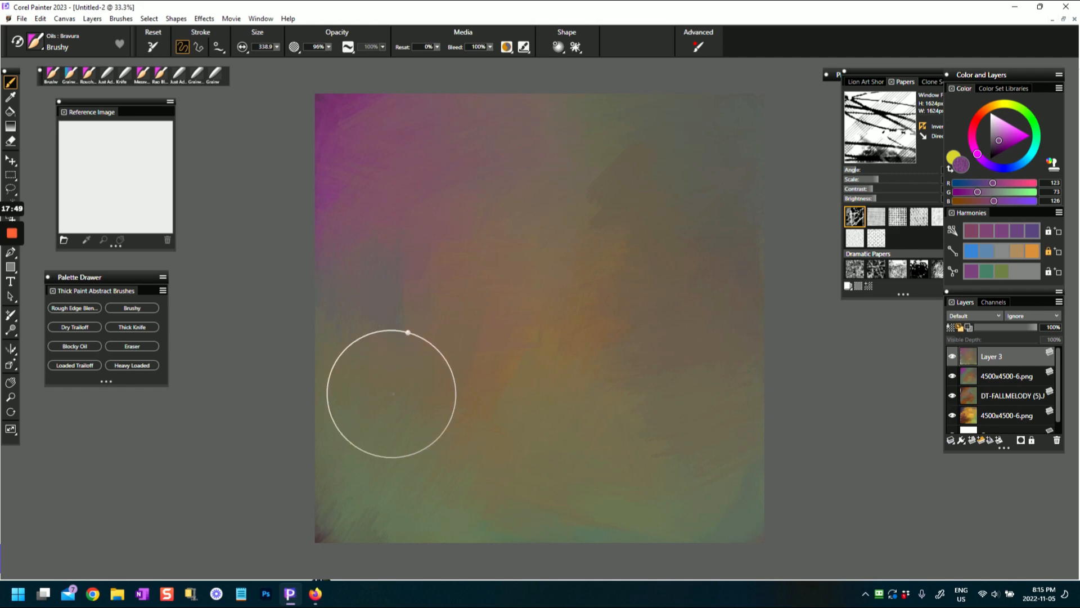
mouse_move(380, 331)
mouse_down()
mouse_move(417, 311)
mouse_move(388, 274)
mouse_up()
mouse_move(426, 218)
mouse_down()
mouse_move(422, 167)
mouse_move(383, 171)
mouse_up()
- Blend the centre, right side and lower part of the painting with broad Brushy strokes
drag(603, 154, 644, 248)
mouse_move(575, 256)
mouse_down()
mouse_move(669, 216)
mouse_move(611, 261)
mouse_move(705, 242)
mouse_move(626, 339)
mouse_up()
mouse_move(485, 446)
mouse_down()
mouse_move(441, 495)
mouse_move(608, 437)
mouse_up()
drag(685, 473, 617, 417)
drag(695, 441, 661, 361)
drag(589, 511, 692, 479)
drag(565, 422, 597, 414)
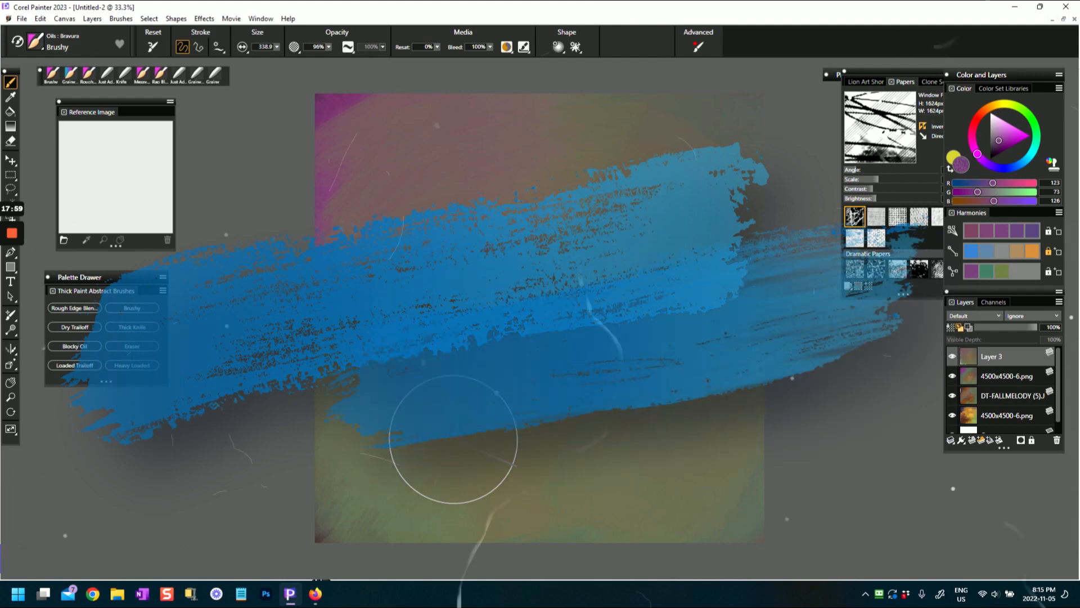